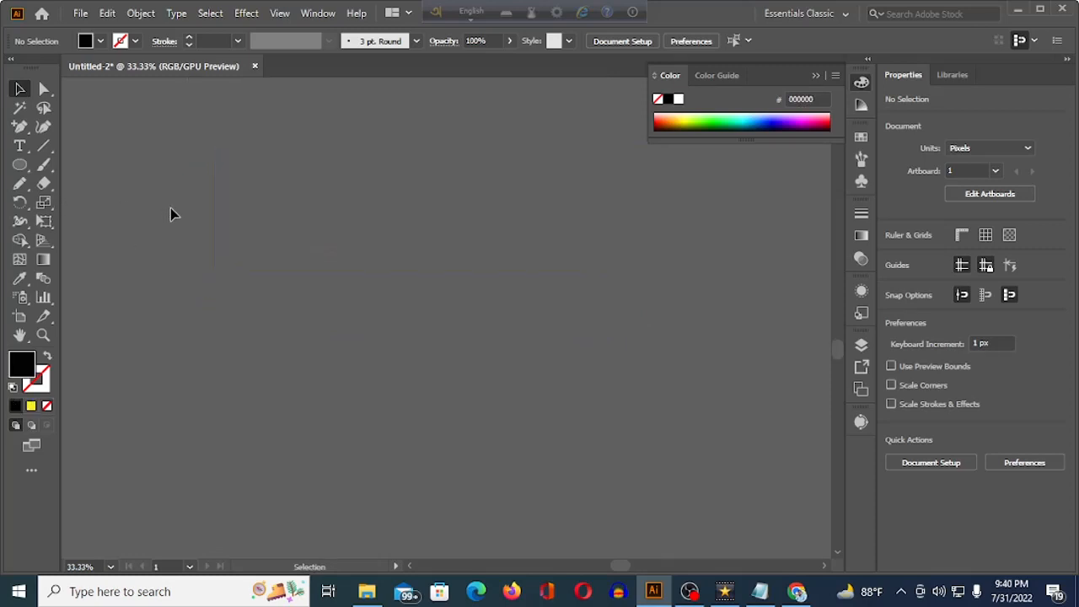
Add the text "PERFECT" on the canvas in Lobster 1.3 at 118 pt.
left_click(20, 146)
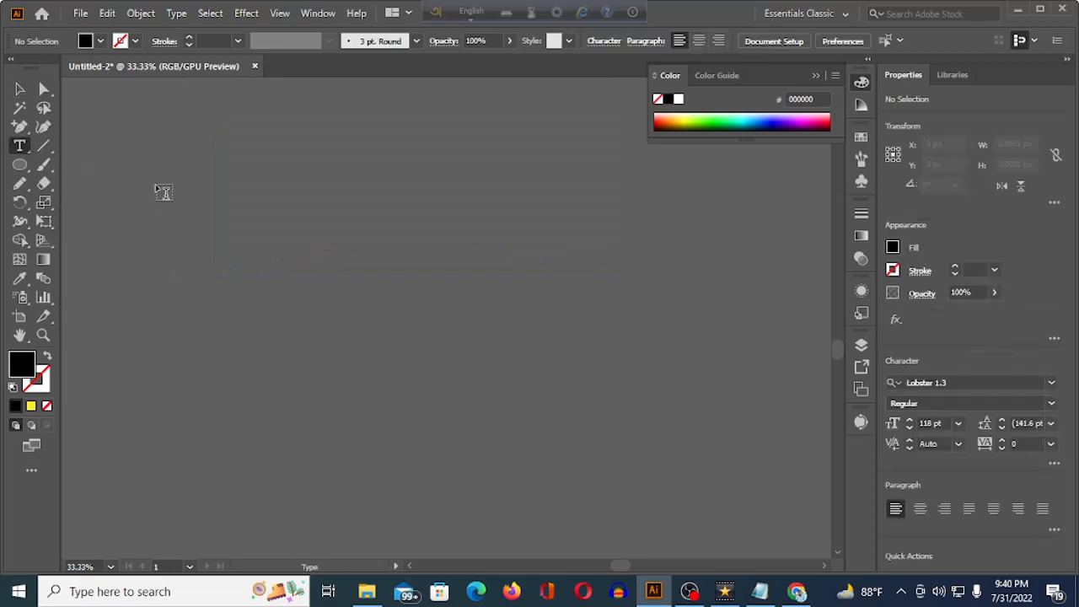
left_click(222, 204)
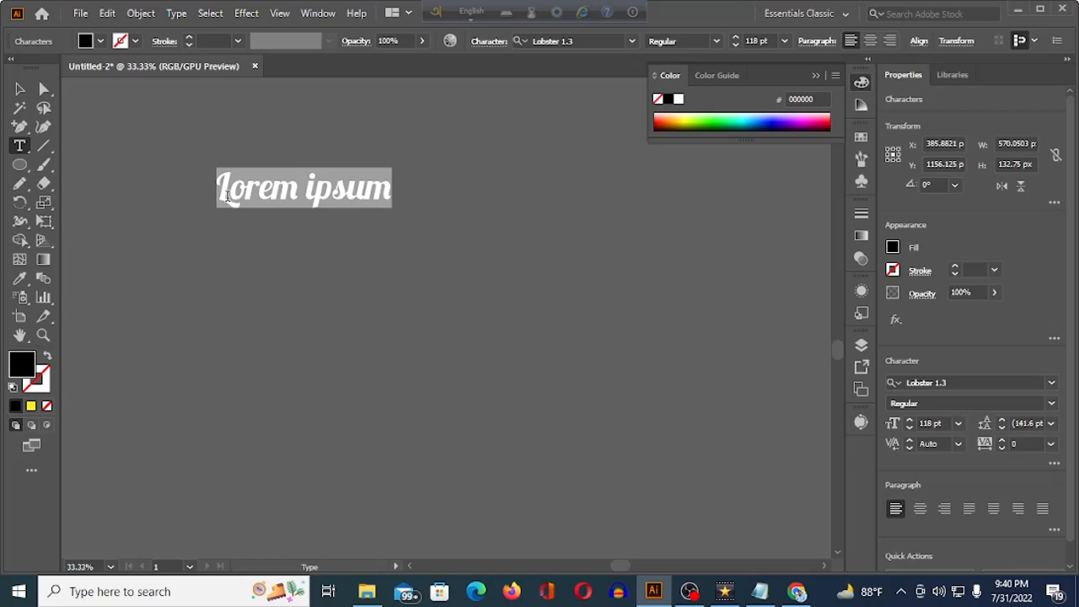
type("PERFECT")
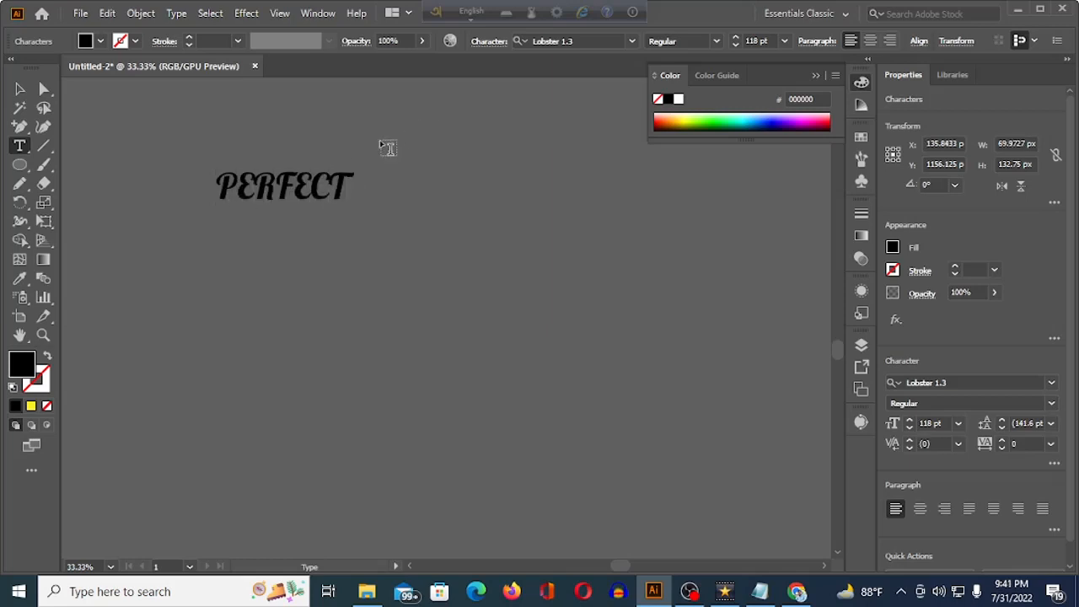
Scale the PERFECT text up proportionally to about 281 pt and shift it slightly upward.
left_click(21, 88)
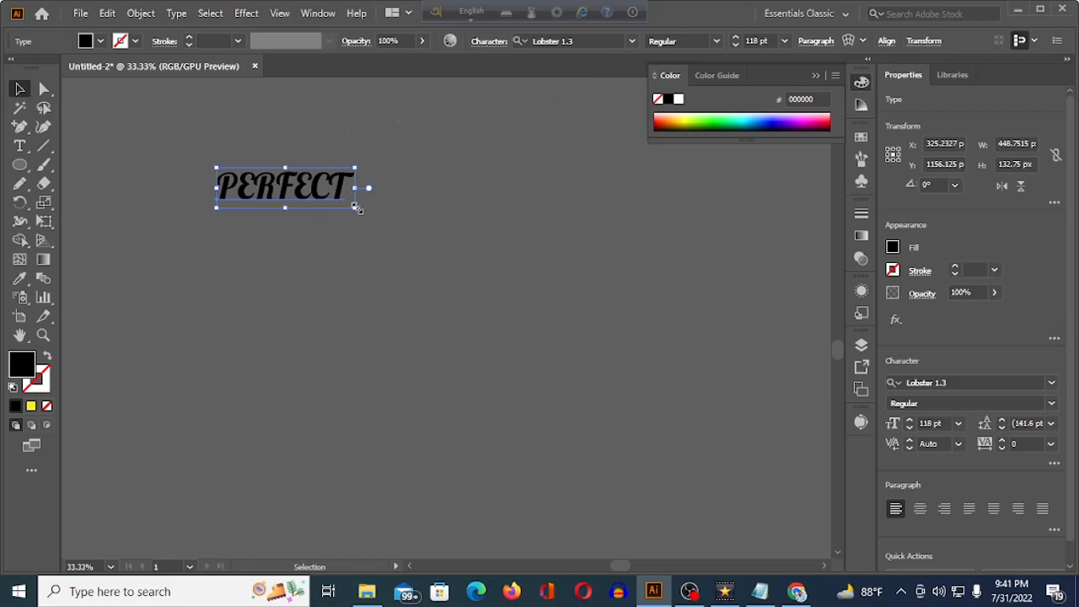
left_click_drag(357, 207, 543, 378)
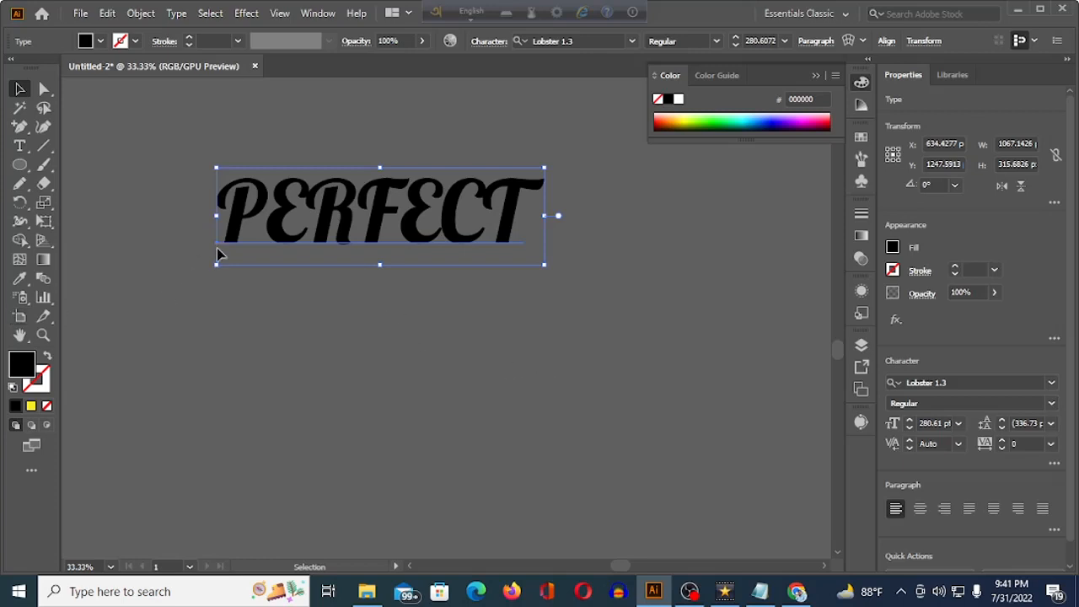
left_click_drag(321, 228, 335, 193)
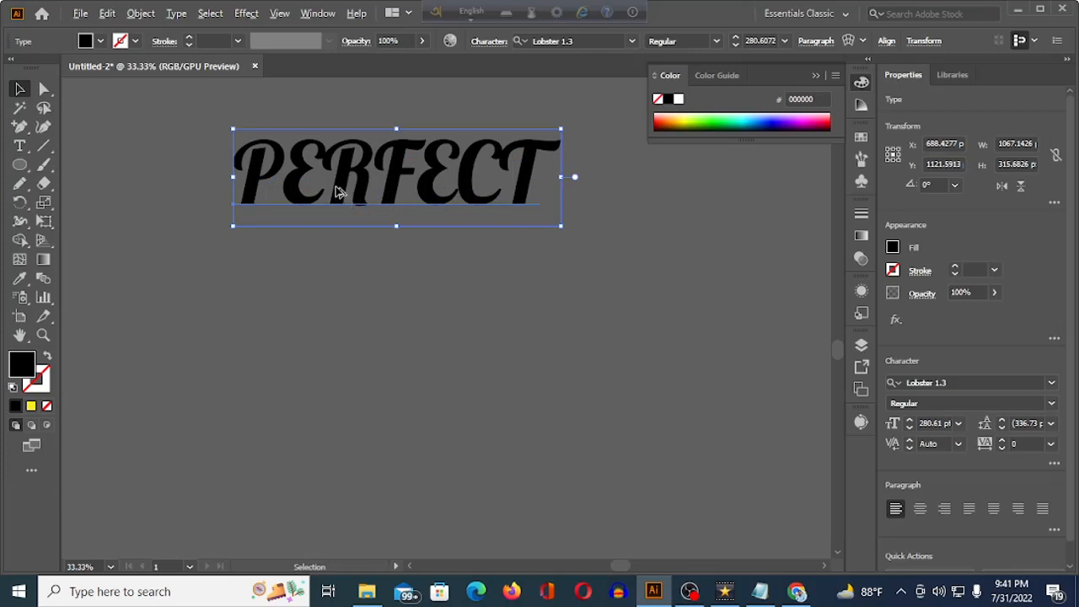
Place a duplicate of the PERFECT text well below the original, leaving a clear gap between the two words.
left_click_drag(335, 193, 333, 347)
scroll(337, 344, "down", 3)
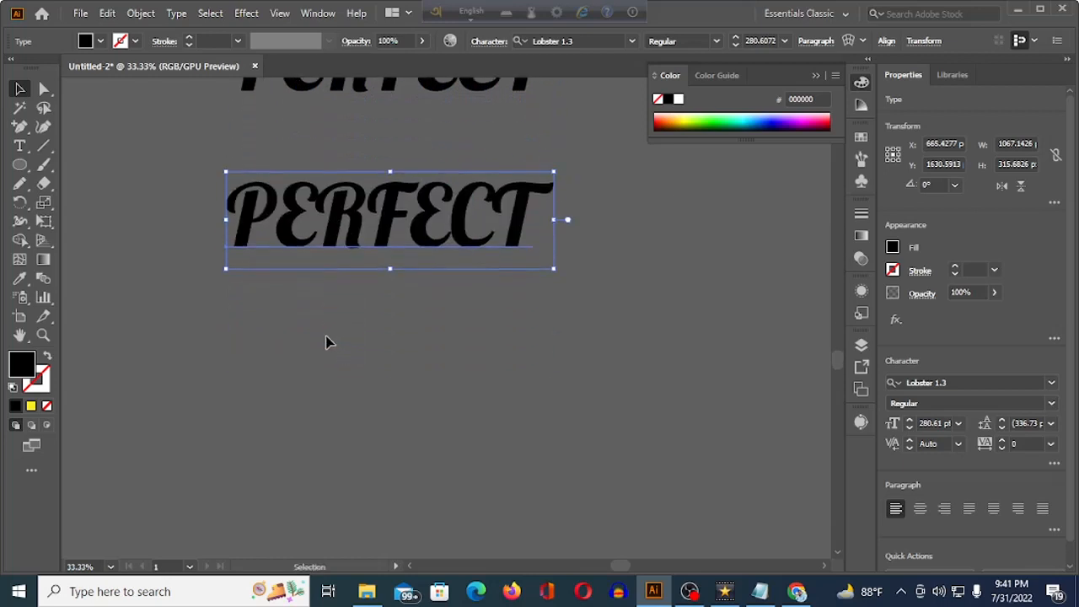
left_click_drag(364, 224, 368, 308)
left_click(202, 164)
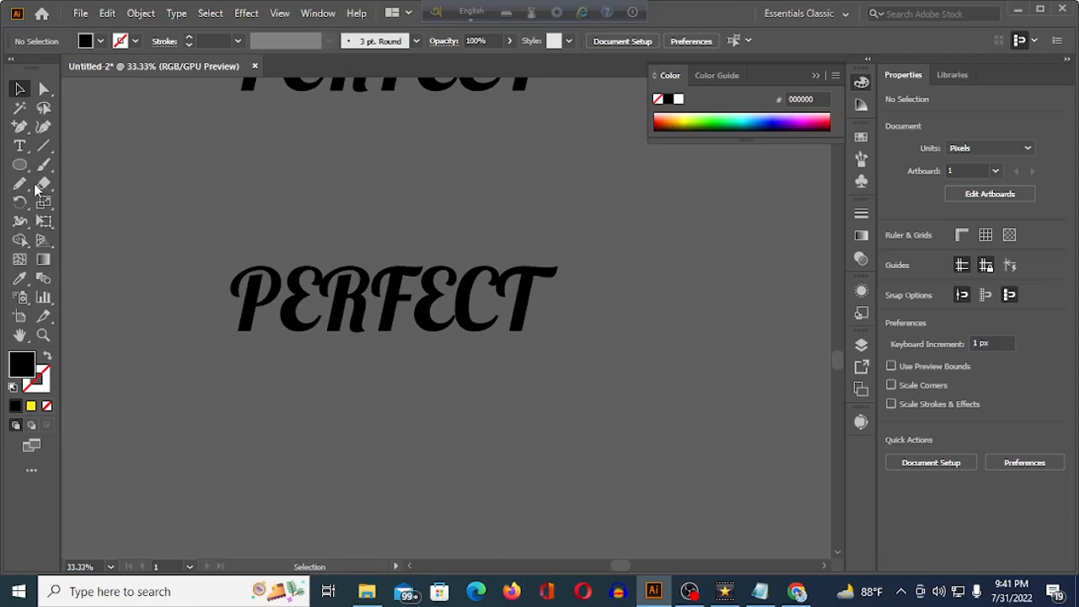
Draw a slanted line about 288 px wide and 628 px high before the lower PERFECT and give it a 4 pt yellow stroke.
left_click(44, 146)
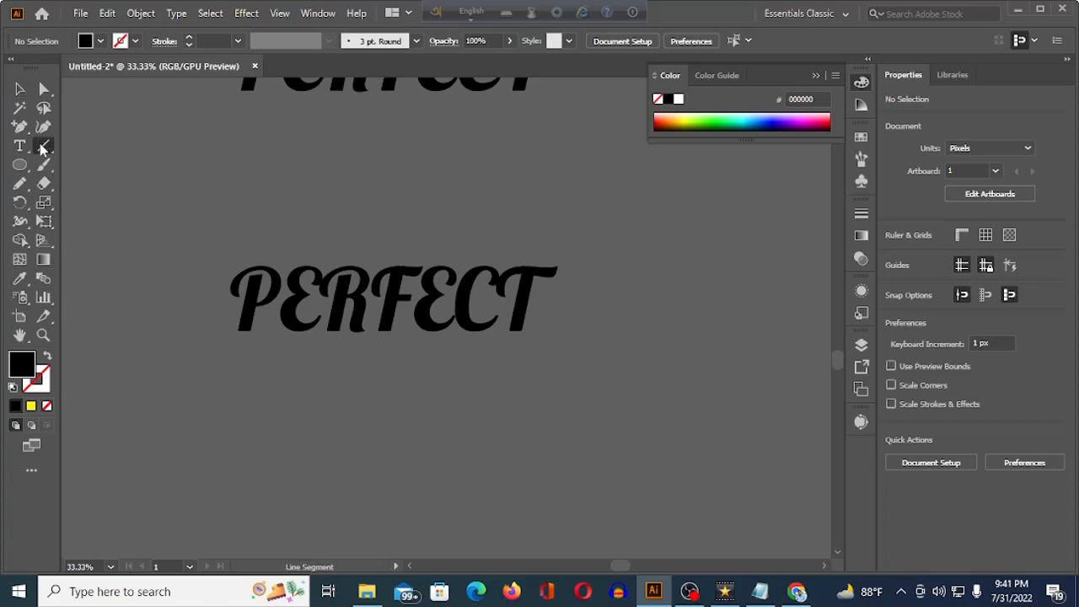
left_click_drag(248, 199, 162, 388)
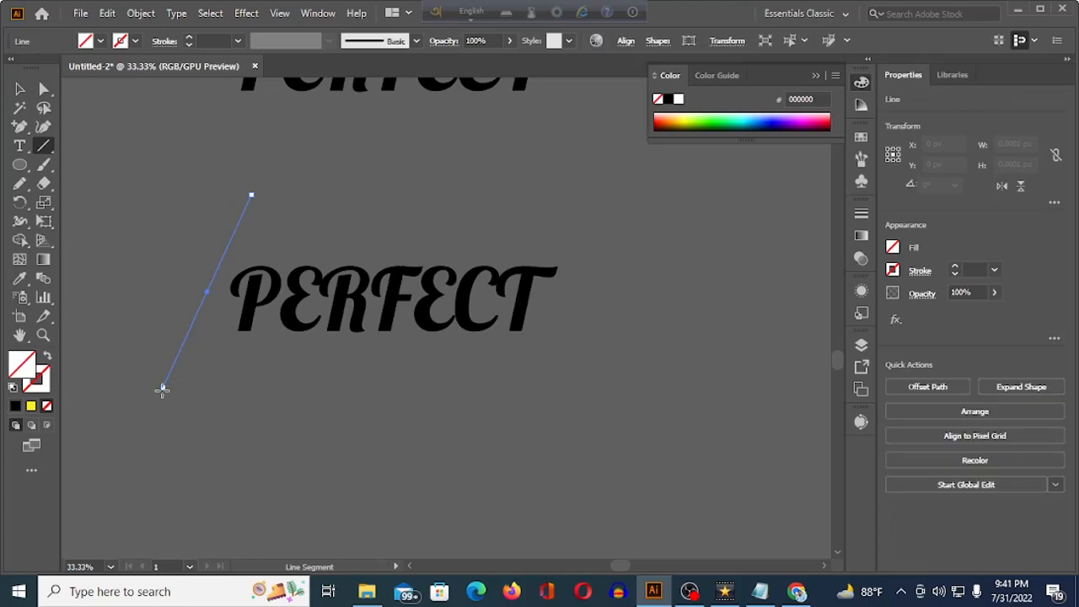
left_click(190, 38)
left_click(190, 38)
left_click(190, 38)
left_click(190, 38)
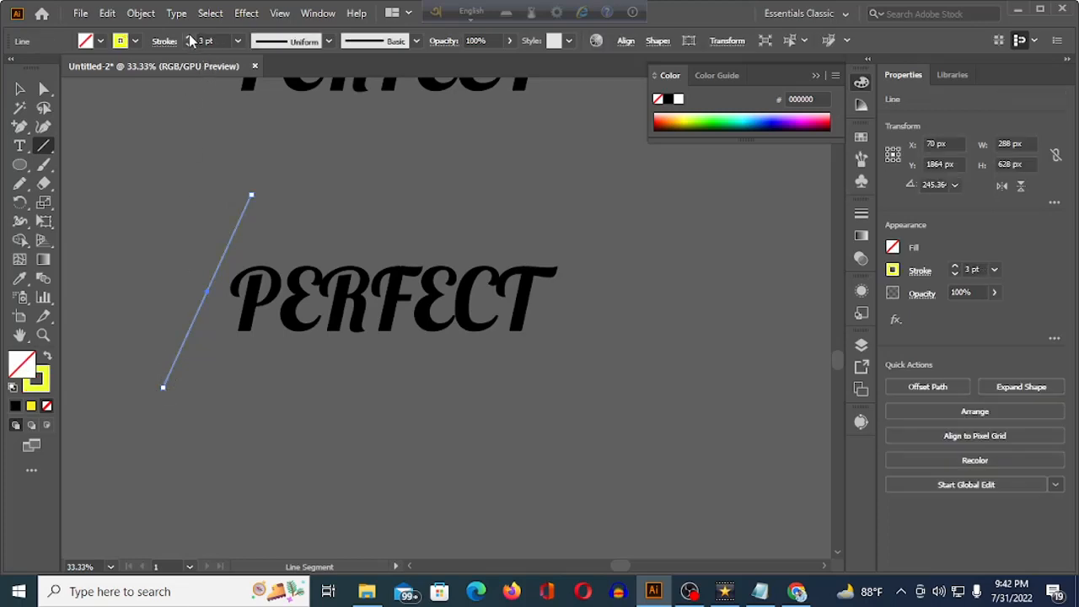
left_click(190, 38)
key("v")
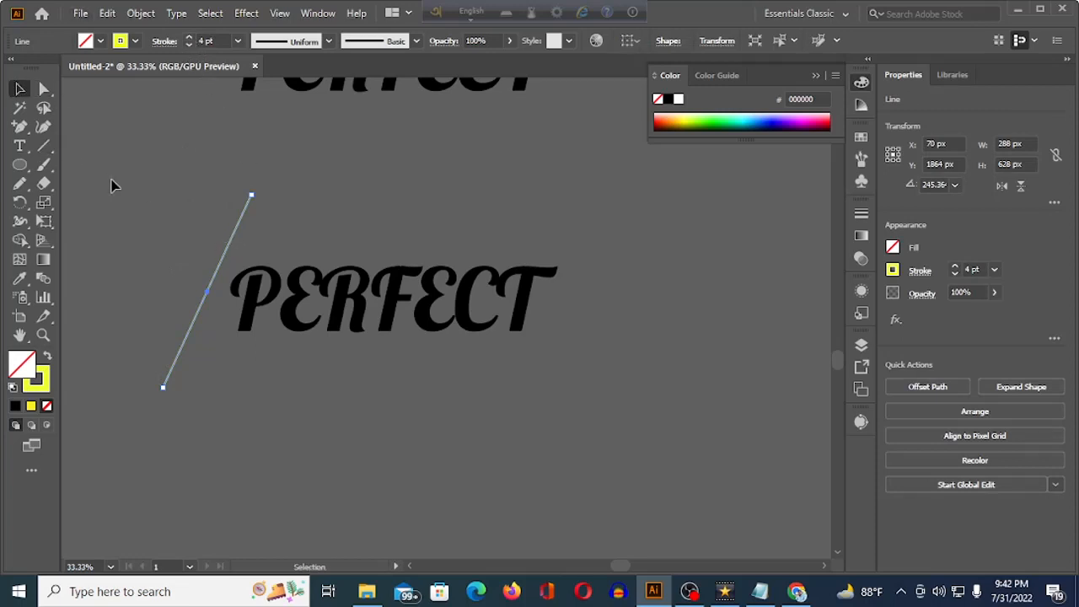
Duplicate the slanted yellow line to the far side of the lower PERFECT, past its final T.
left_click(213, 236)
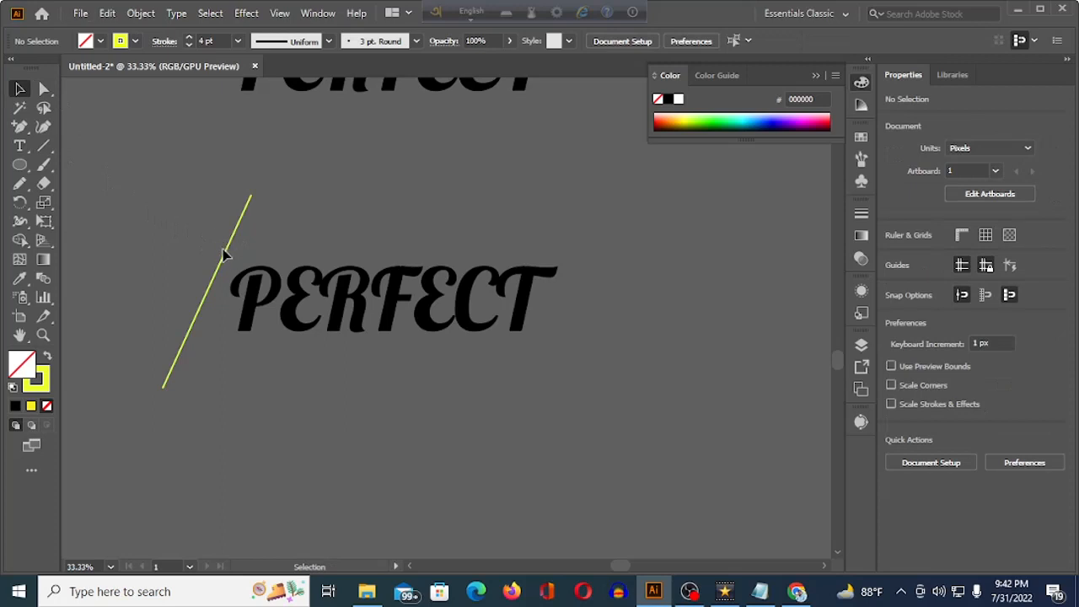
left_click(226, 257)
left_click_drag(227, 259, 589, 304)
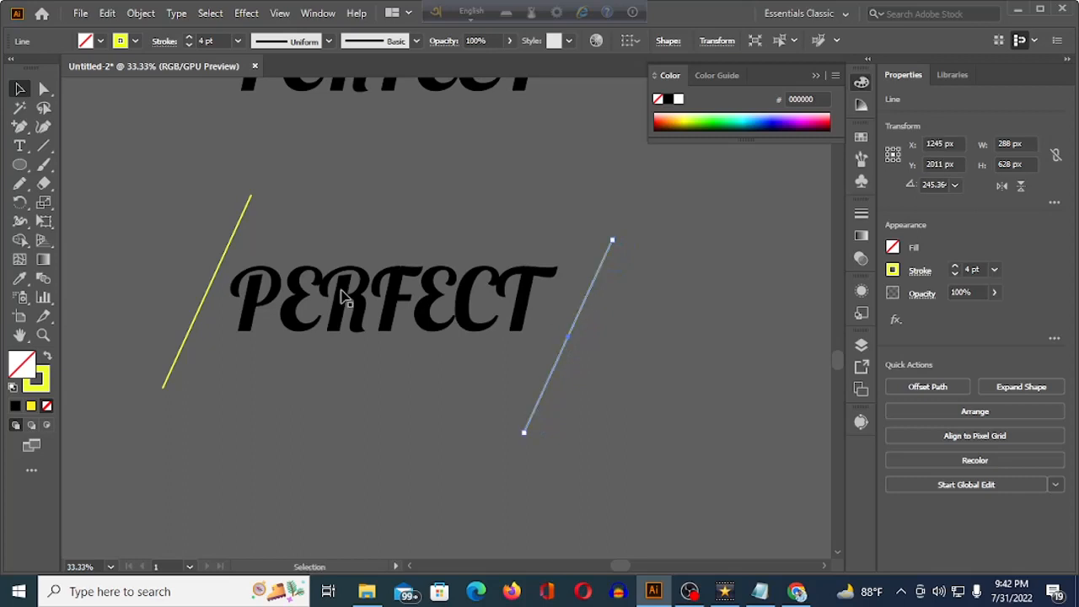
Blend the two slanted yellow lines into a stripe pattern covering the lower PERFECT.
left_click(43, 279)
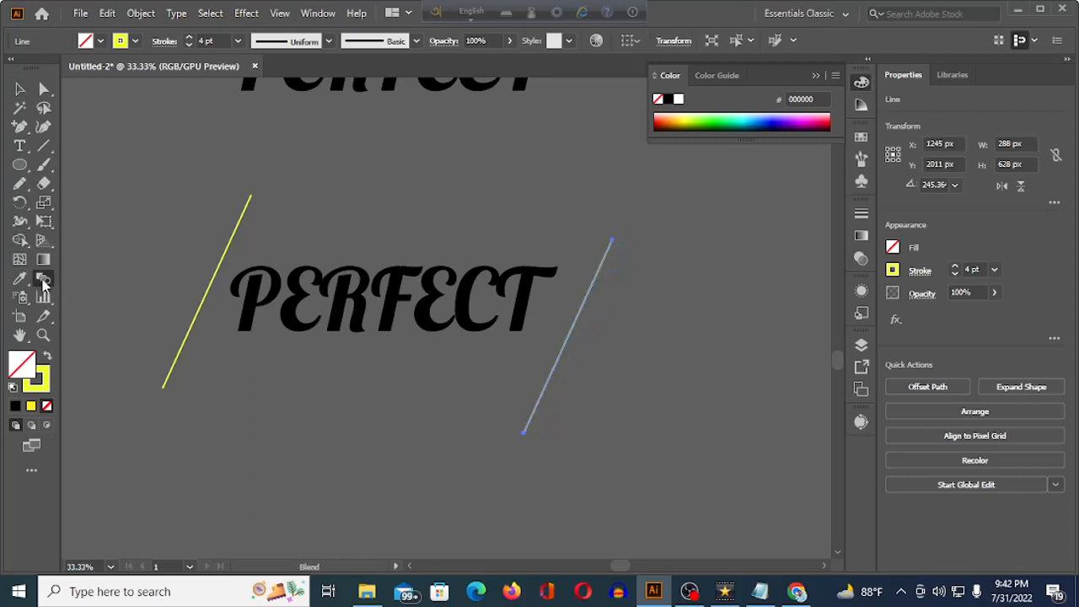
left_click(235, 242)
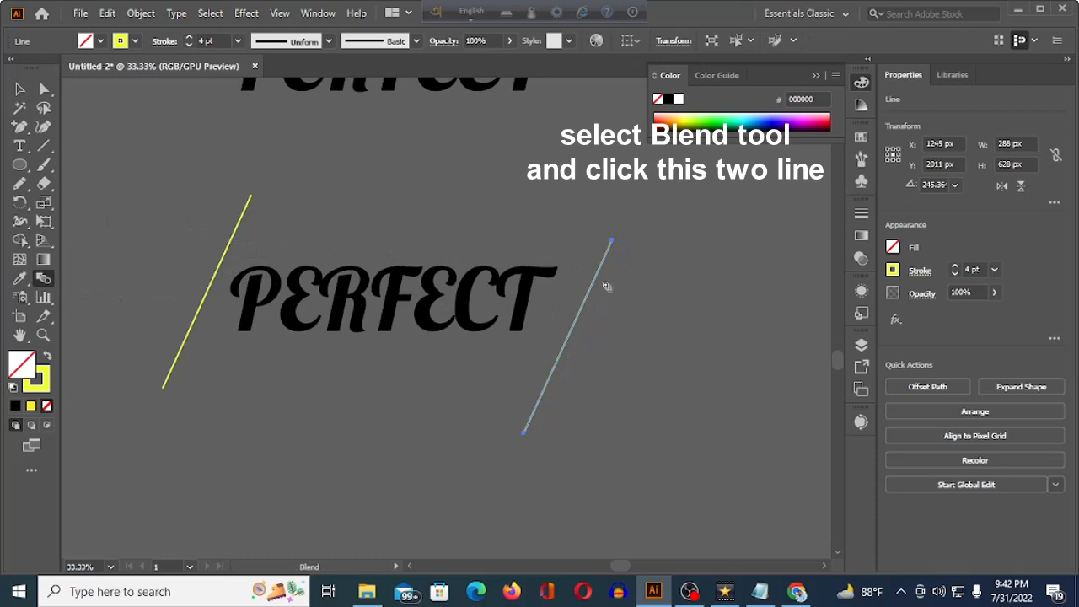
left_click(597, 278)
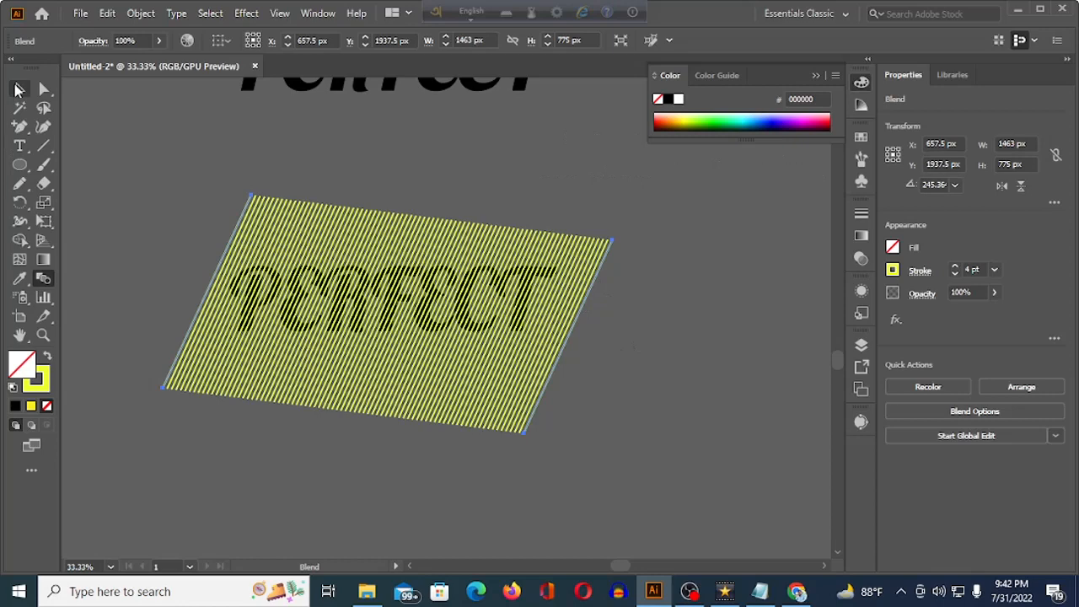
left_click(19, 90)
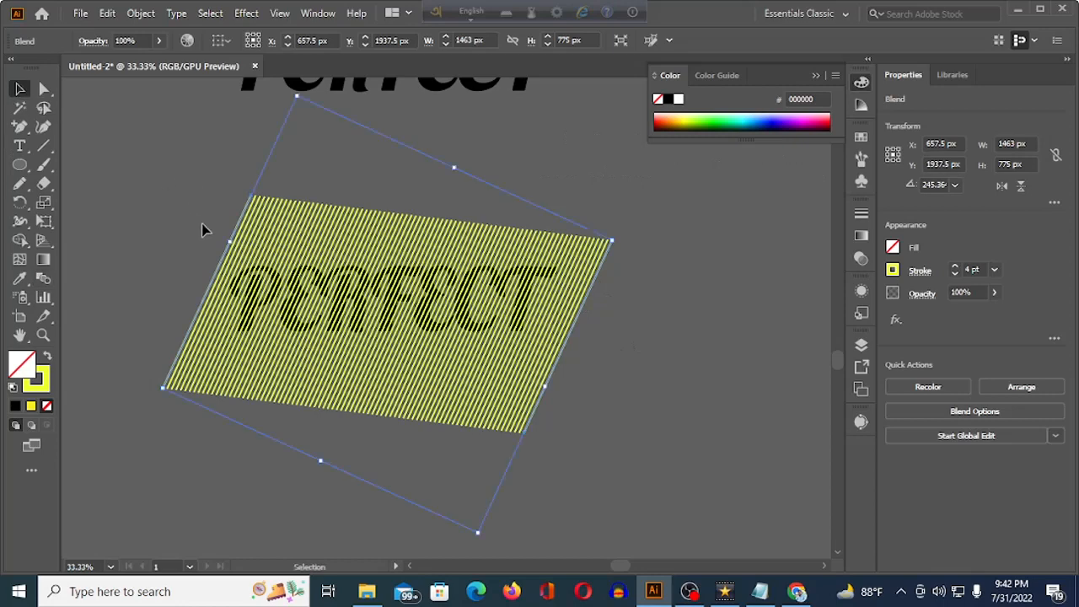
left_click(166, 279)
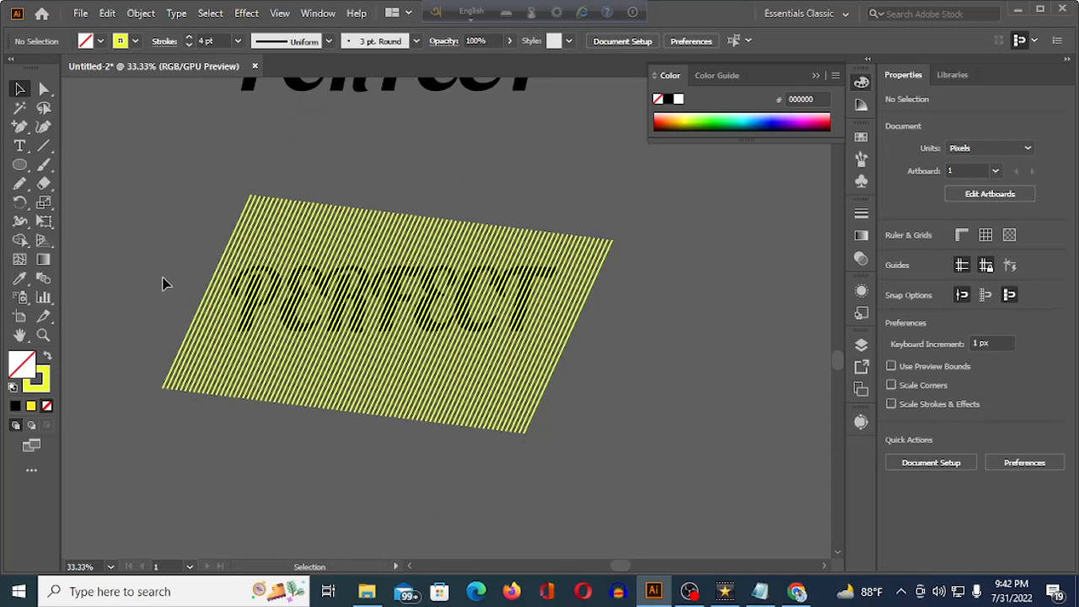
Send the yellow stripe blend to the back, behind the lower PERFECT text.
left_click(295, 253)
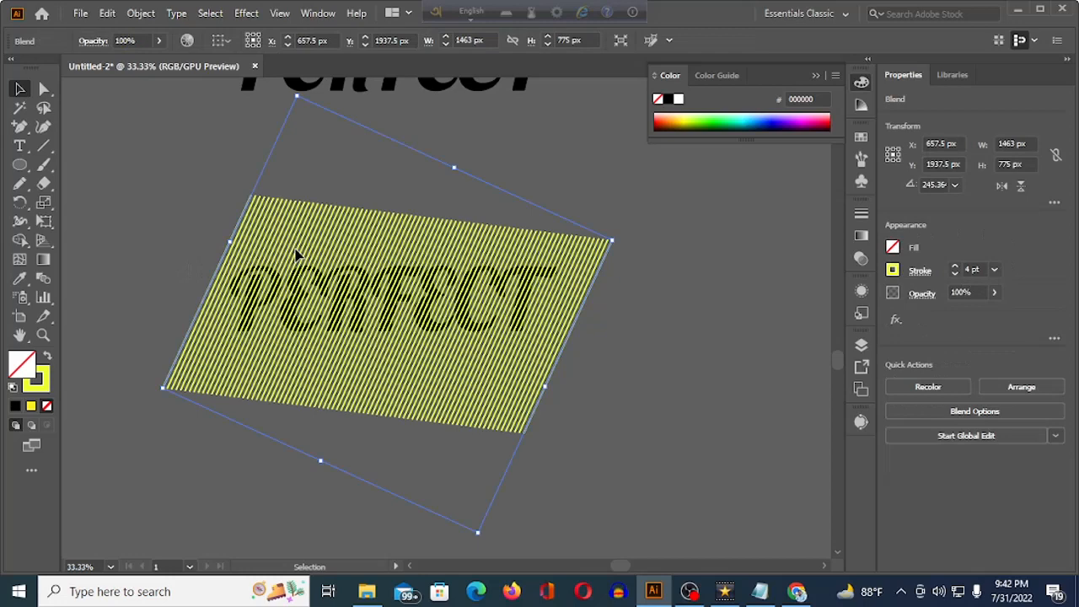
right_click(295, 253)
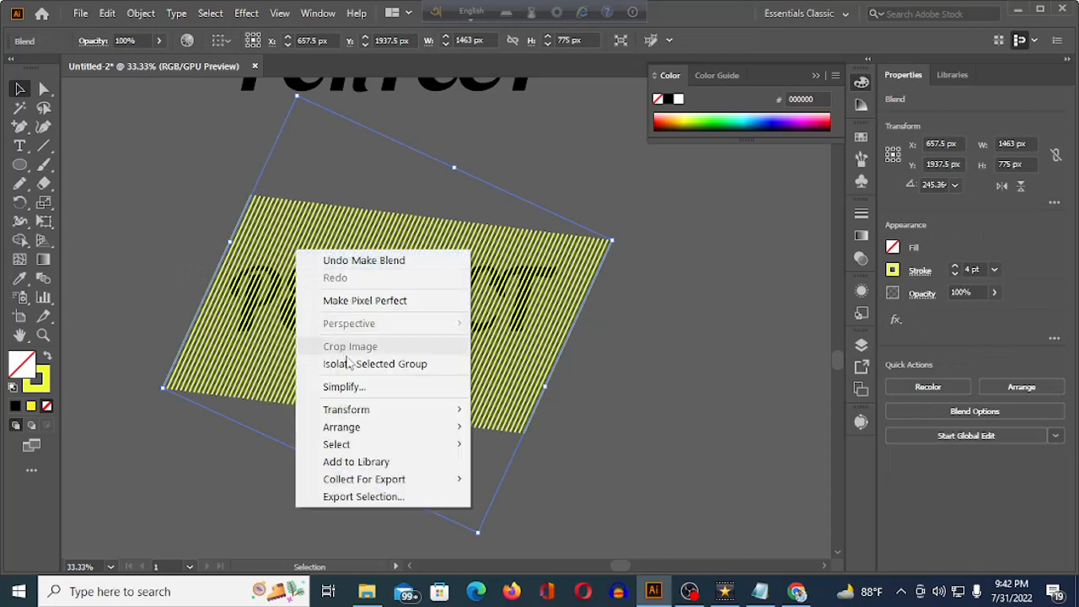
mouse_move(390, 434)
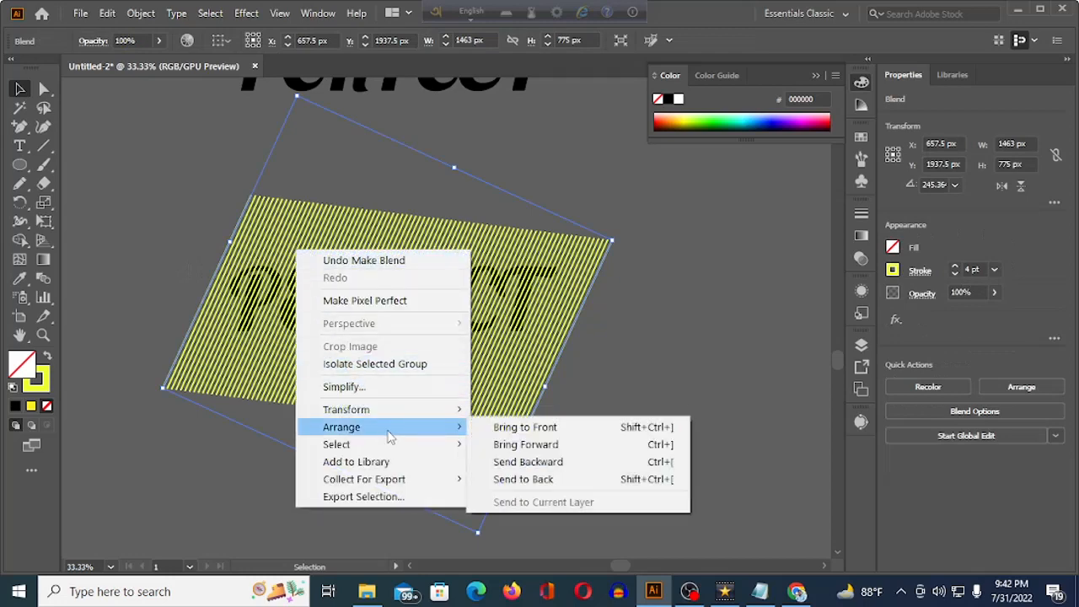
left_click(547, 479)
left_click(606, 402)
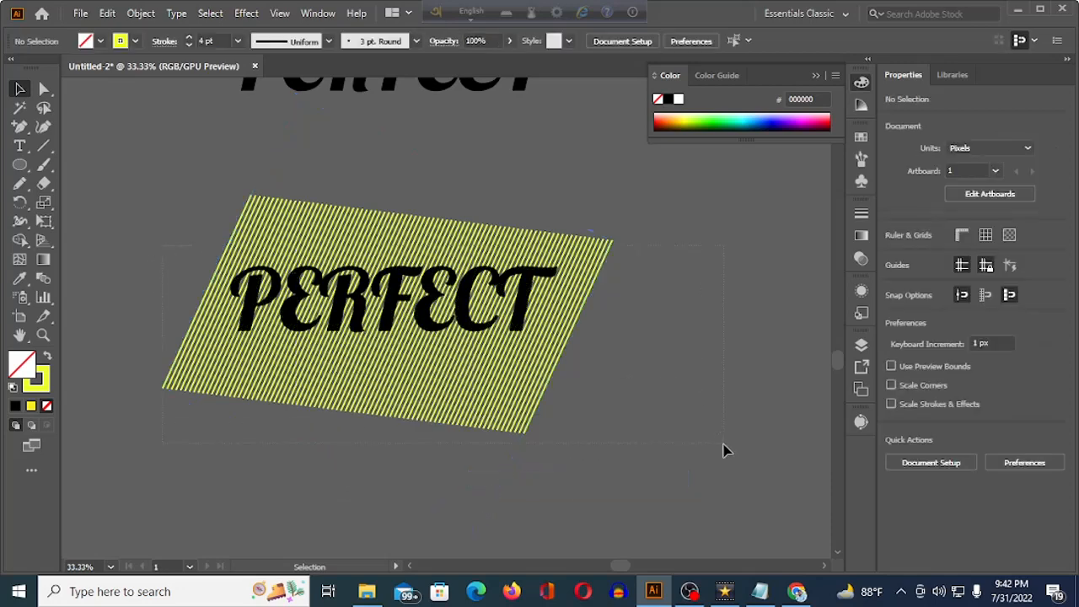
Make a clipping mask from the lower PERFECT text and the stripe blend so the stripes fill the letters.
left_click(441, 378)
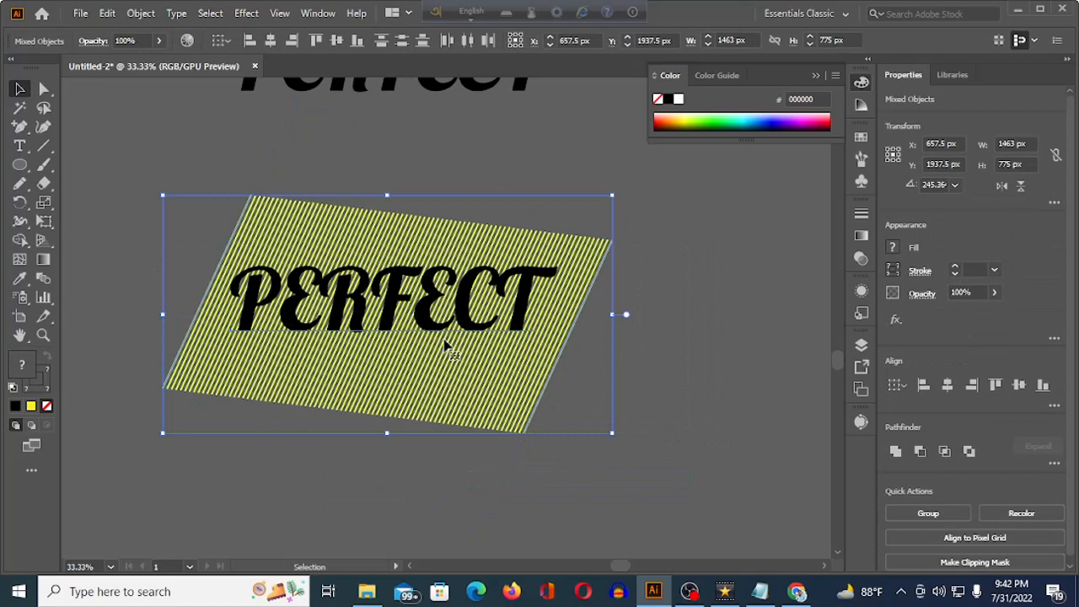
right_click(445, 341)
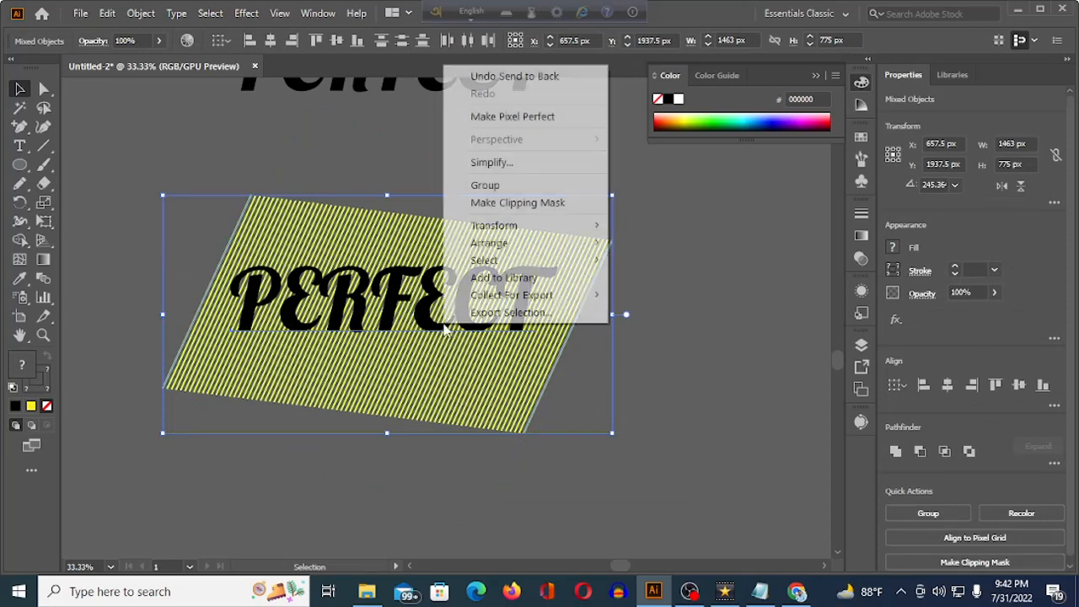
left_click(492, 203)
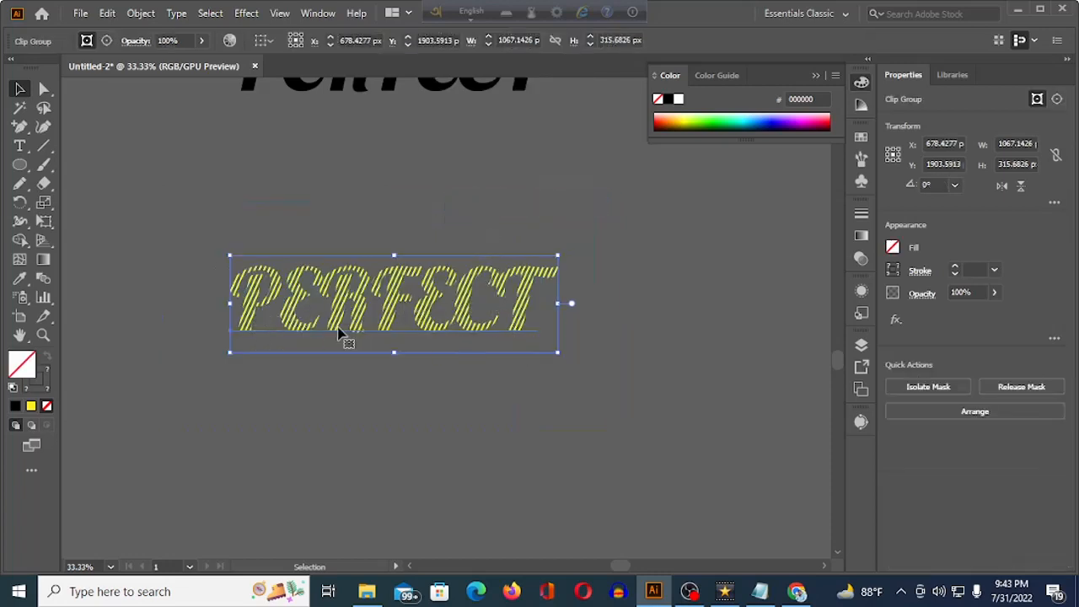
Move the original black PERFECT text down to just above the striped word.
scroll(347, 338, "up", 3)
scroll(346, 333, "down", 1)
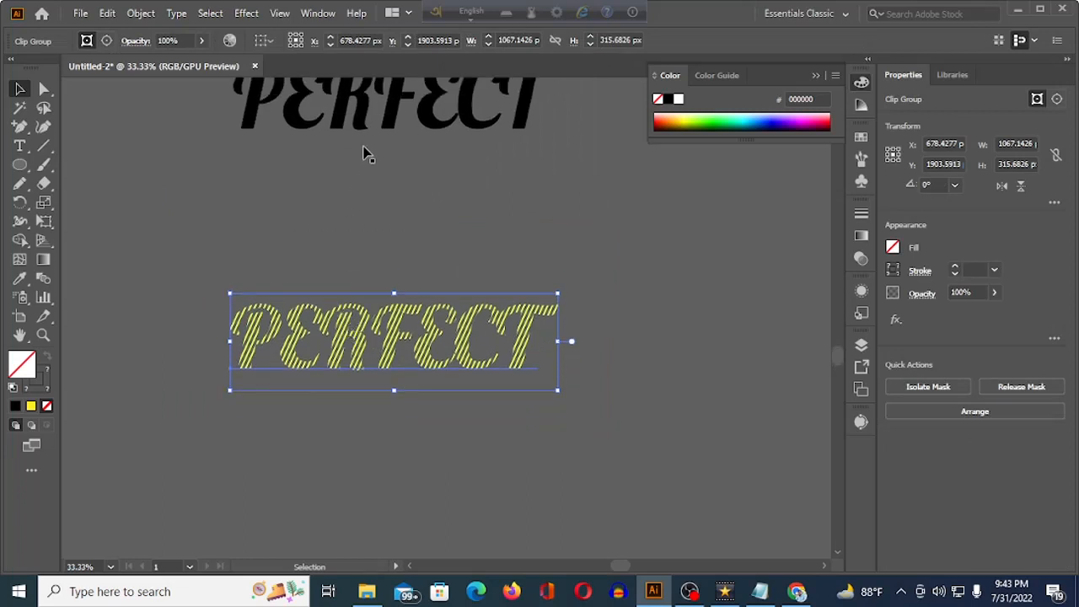
left_click_drag(388, 106, 403, 242)
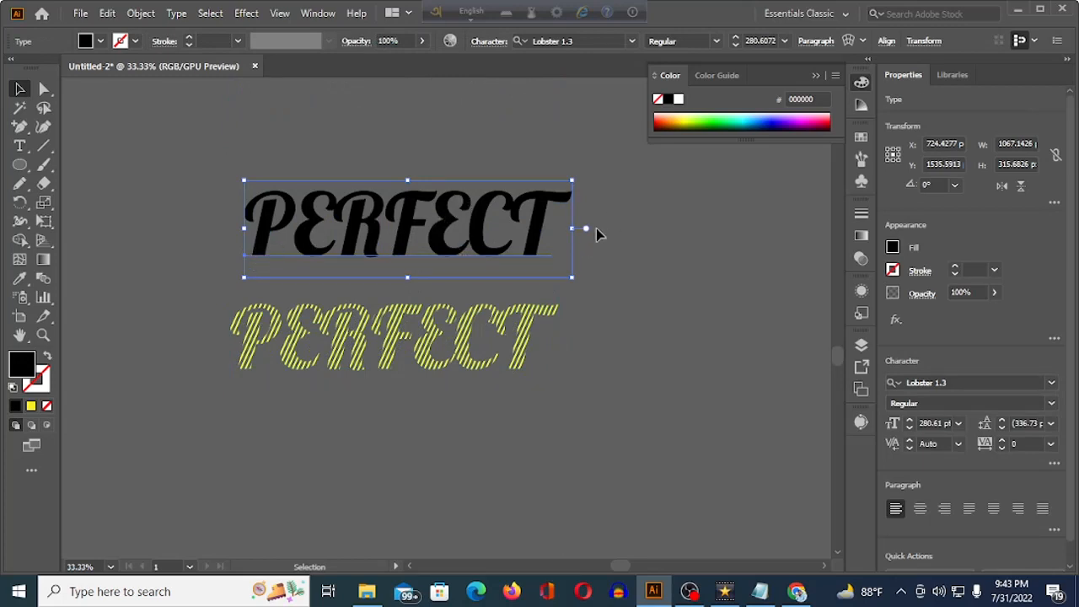
Add a new stroke to the black PERFECT text's appearance and color it white.
left_click(1054, 340)
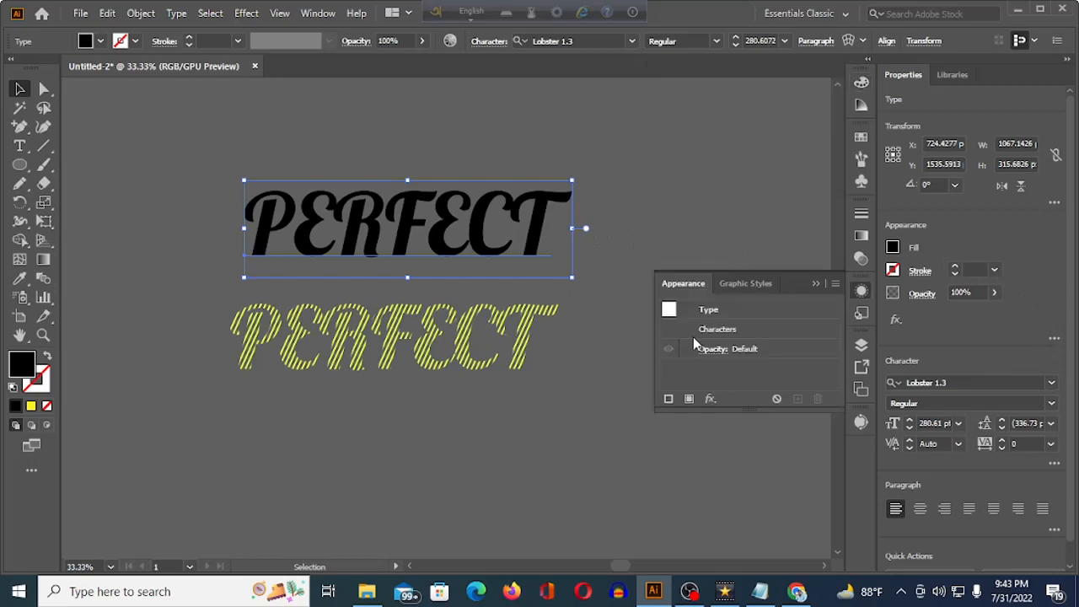
left_click(668, 399)
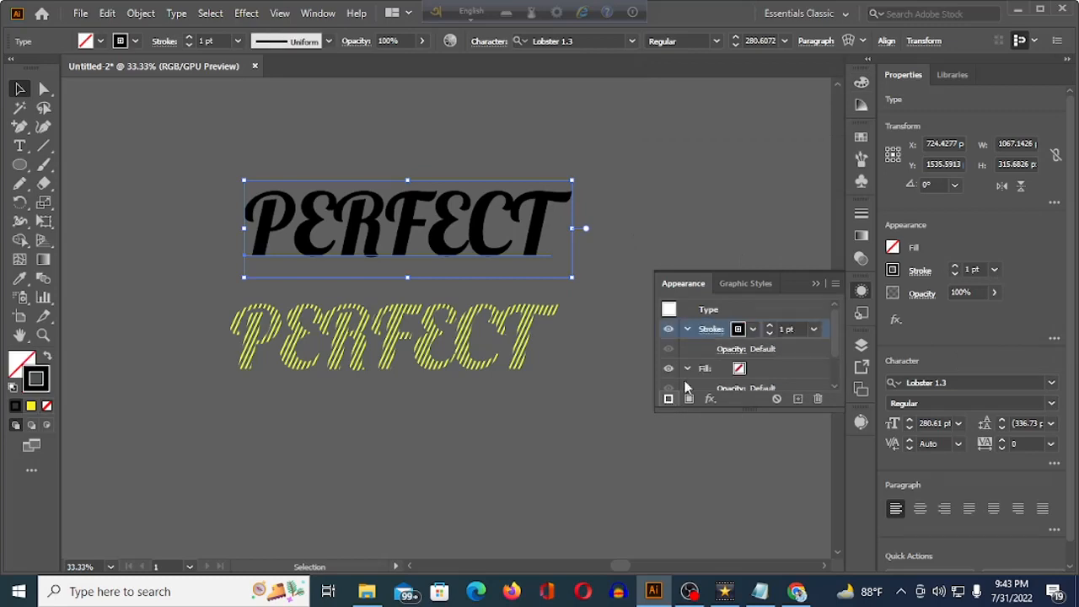
left_click(753, 329)
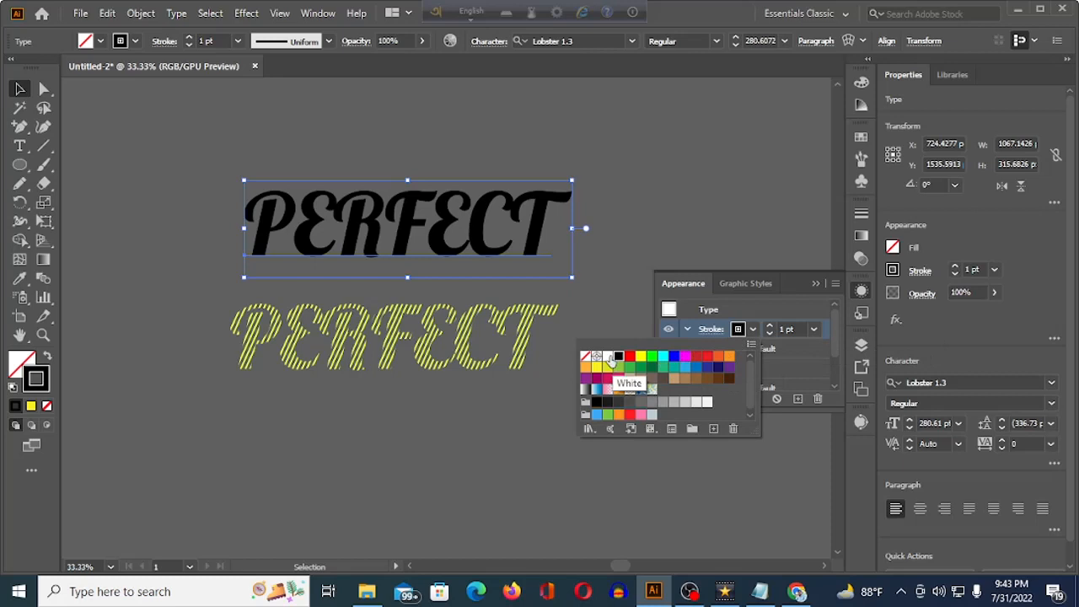
left_click(608, 356)
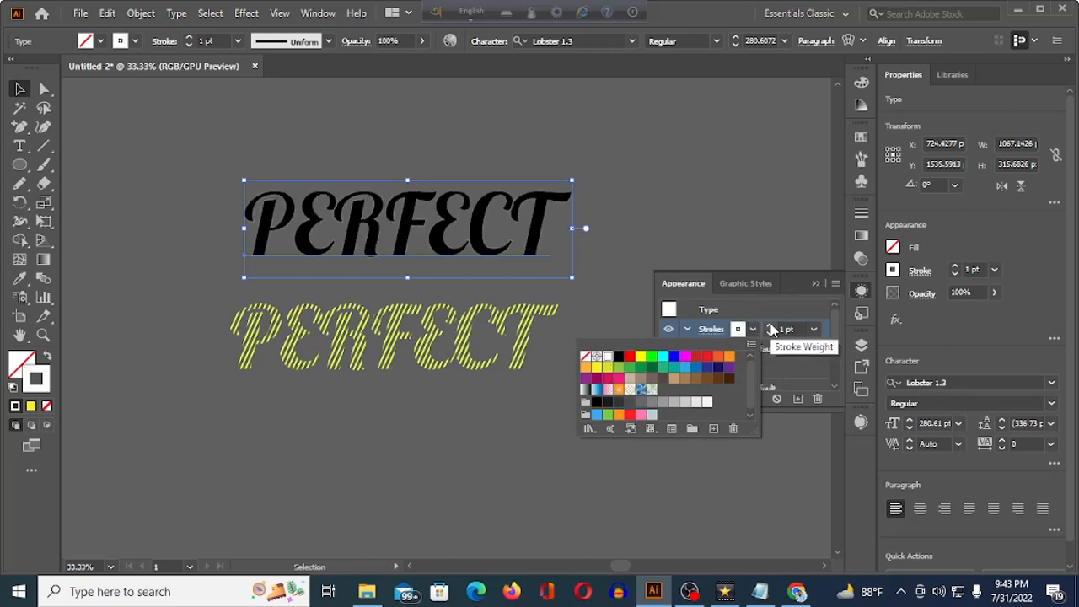
key("Escape")
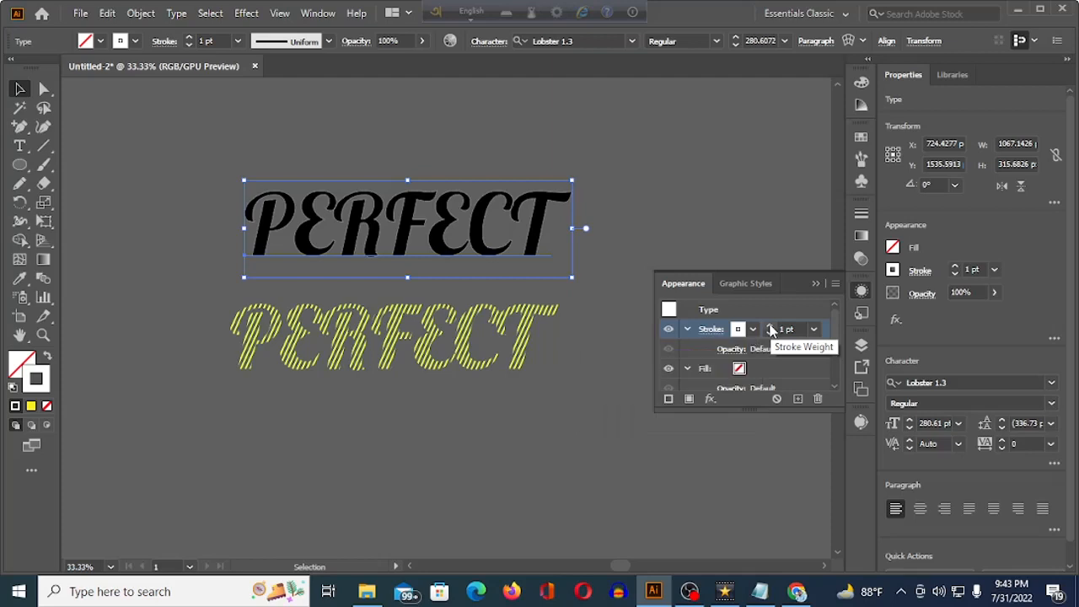
Increase the white stroke weight on the black PERFECT text to 12 pt.
left_click(770, 326)
left_click(770, 327)
left_click(769, 326)
left_click(770, 327)
left_click(769, 327)
left_click(770, 326)
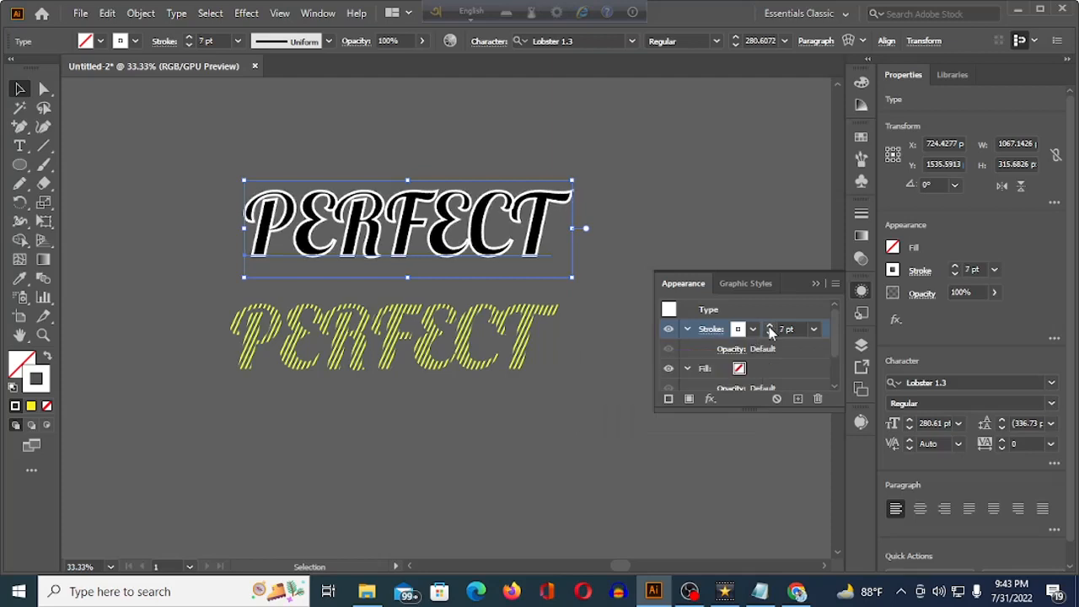
left_click(770, 326)
left_click(770, 327)
left_click(770, 326)
left_click(770, 326)
left_click(769, 326)
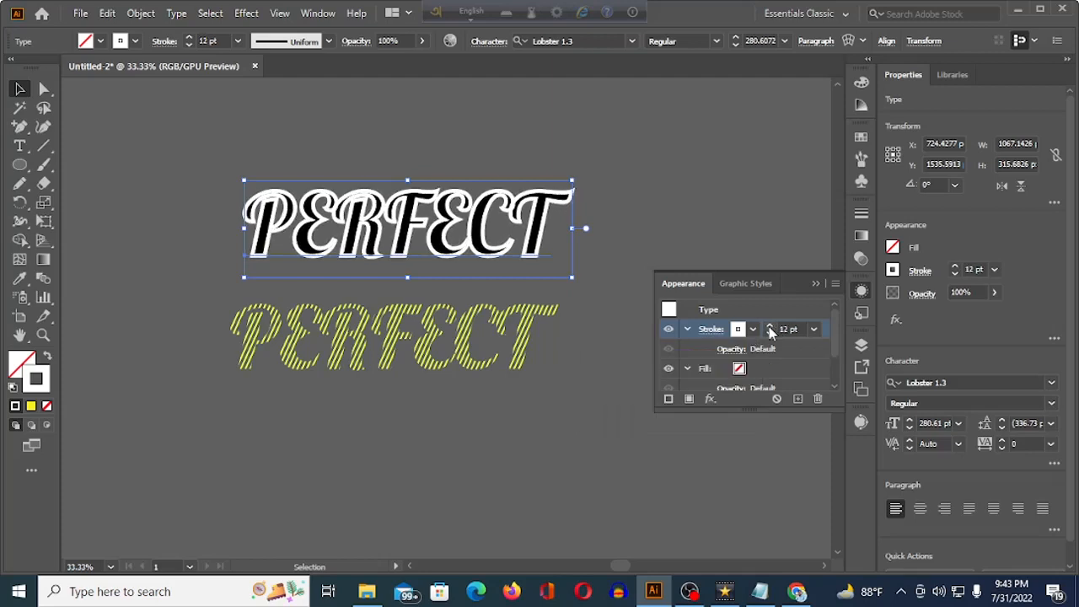
Place the white stroke beneath the characters in the black text's appearance and move that text directly over the striped word.
mouse_move(675, 331)
left_mouse_down()
mouse_move(679, 394)
mouse_move(672, 373)
left_mouse_up()
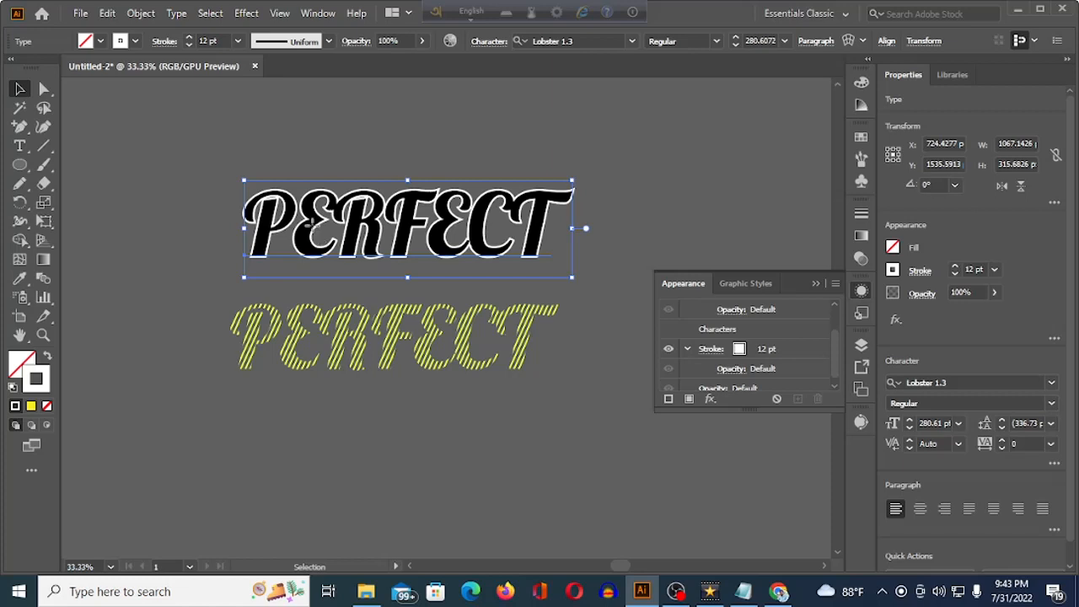
left_click_drag(314, 234, 299, 337)
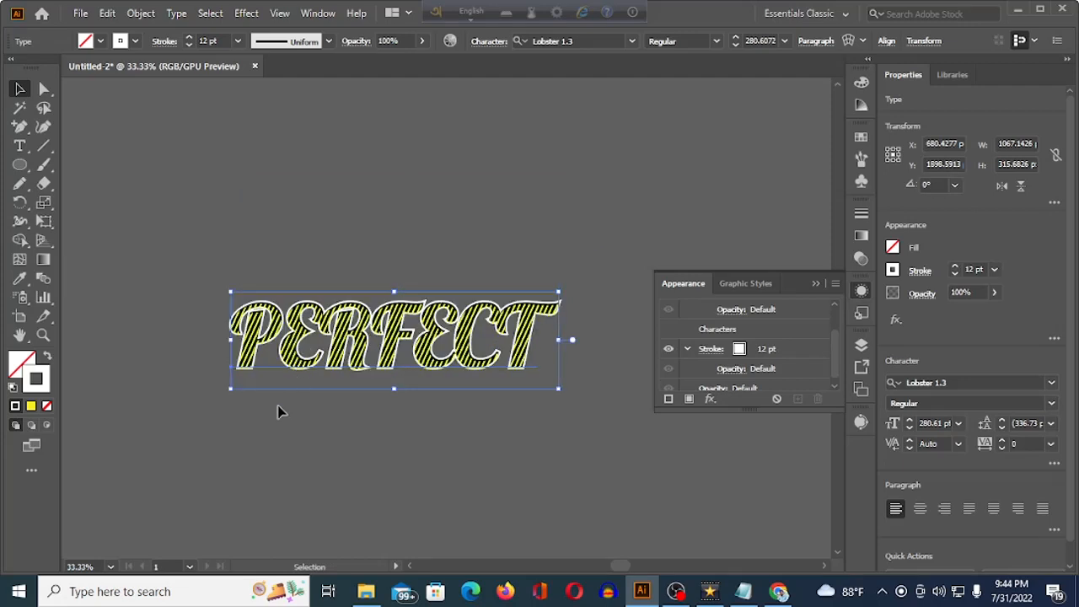
left_click(403, 249)
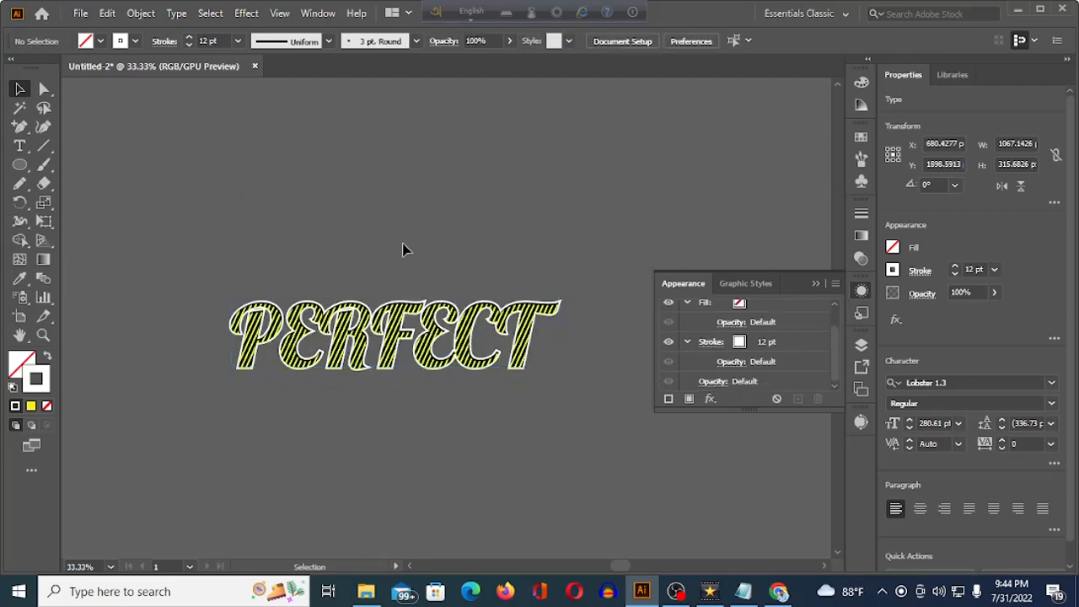
Send the yellow striped PERFECT clip group to the back, behind the white-outlined black text.
left_click(372, 354)
right_click(372, 354)
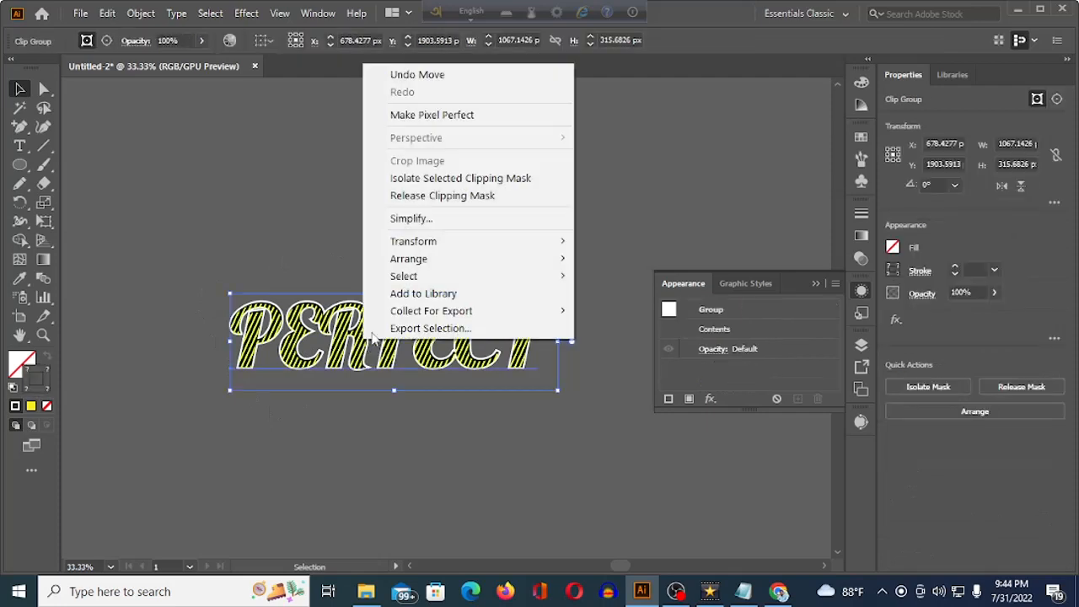
mouse_move(482, 258)
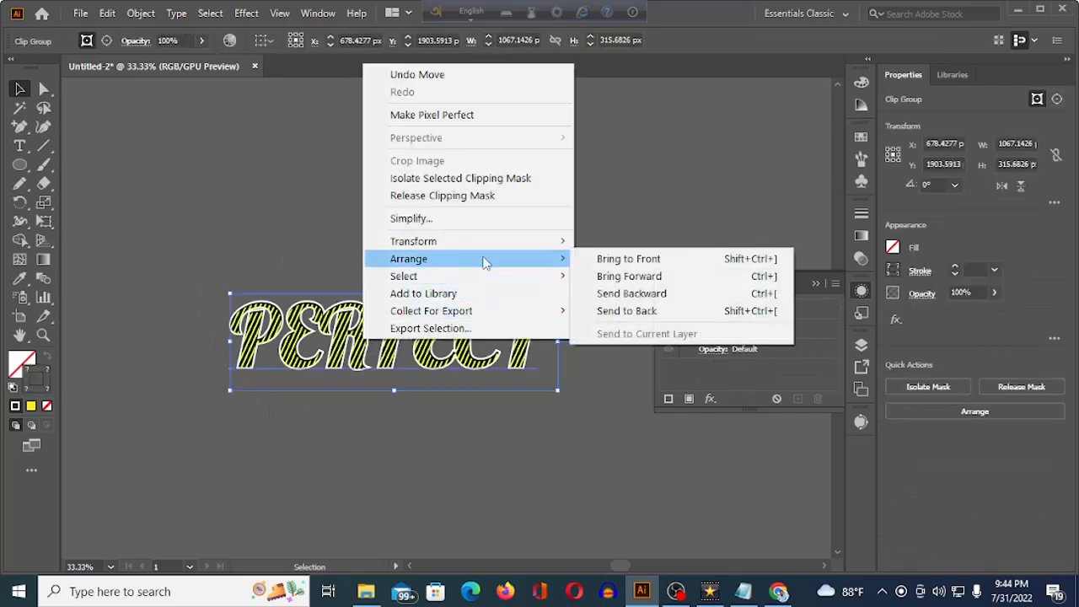
left_click(694, 310)
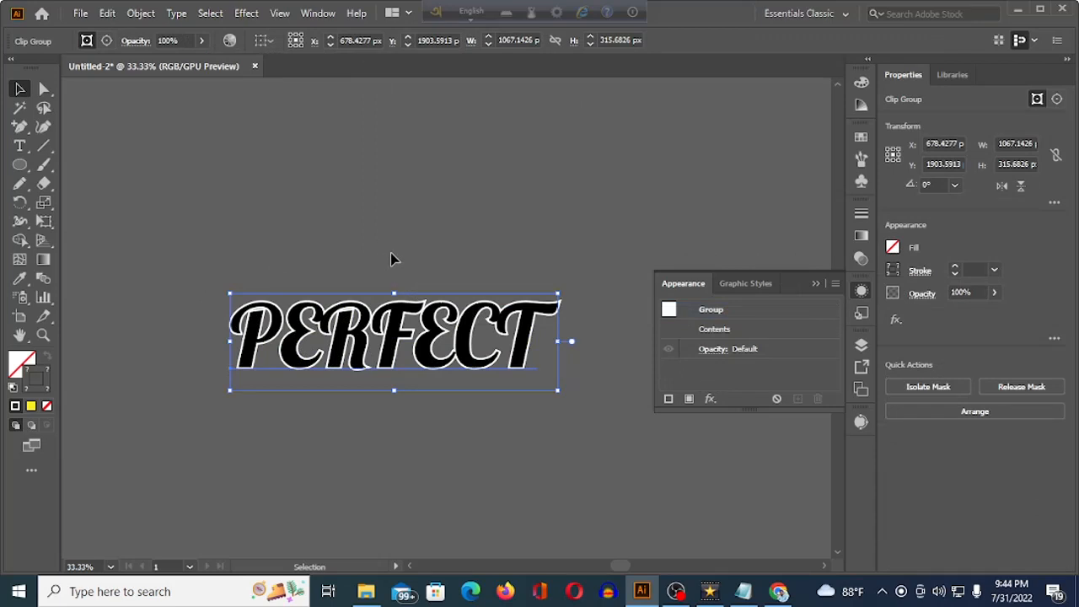
Try offsetting the striped word about 24 px upward behind the black letters, and bring it back down.
key("Up")
key("Up")
key("Up")
key("Up")
key("Up")
key("Up")
key("Up")
key("Up")
key("Up")
key("Up")
key("Up")
key("Up")
key("Up")
key("Up")
key("Up")
key("Up")
key("Up")
key("Up")
key("Up")
key("Up")
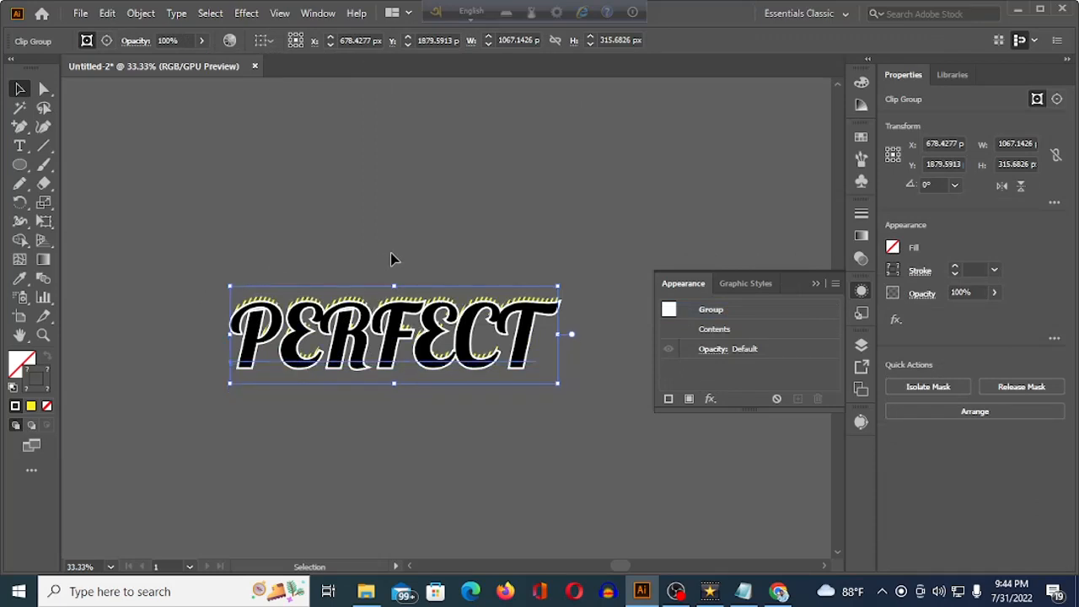
key("Down")
key("Down")
key("Down")
key("Down")
key("Down")
key("Down")
key("Down")
key("Down")
key("Down")
key("Down")
key("Down")
key("Down")
key("Down")
key("Down")
key("Down")
key("Down")
key("Down")
key("Down")
key("Down")
key("Down")
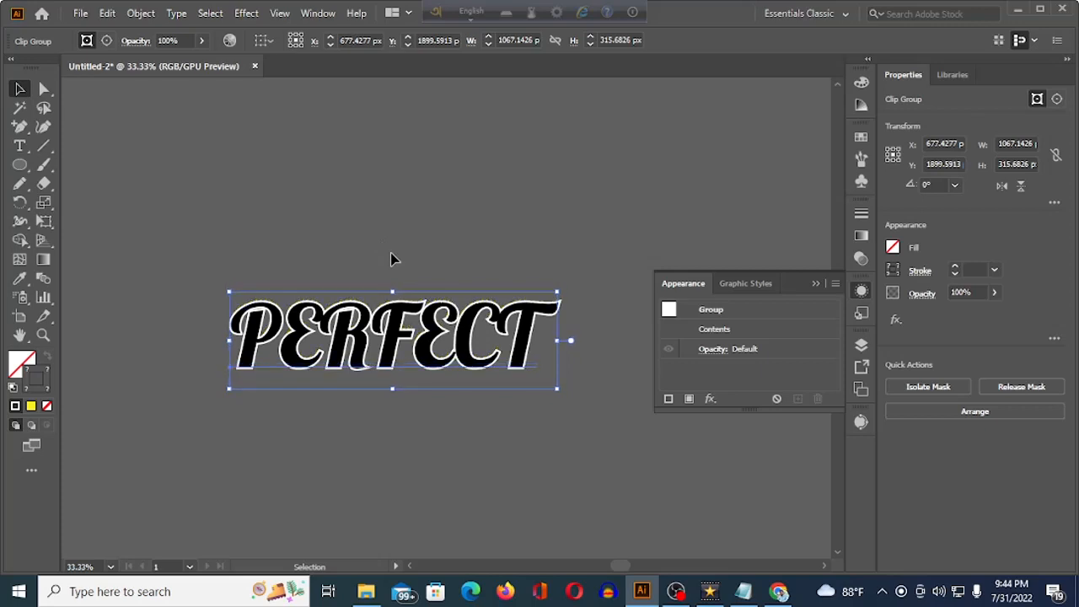
Nudge the striped word left and down to about X 660 px, Y 1913 px as an offset shadow behind the black letters.
key("Left")
key("Left")
key("Left")
key("Left")
key("Left")
key("Left")
key("Left")
key("Left")
key("Left")
key("Left")
key("Left")
key("Left")
key("Left")
key("Left")
key("Left")
key("Left")
key("Left")
key("Down")
key("Down")
key("Down")
key("Down")
key("Down")
key("Down")
key("Down")
key("Down")
key("Down")
key("Down")
key("Down")
key("Down")
key("Down")
key("Down")
key("Down")
key("Down")
key("Down")
key("Down")
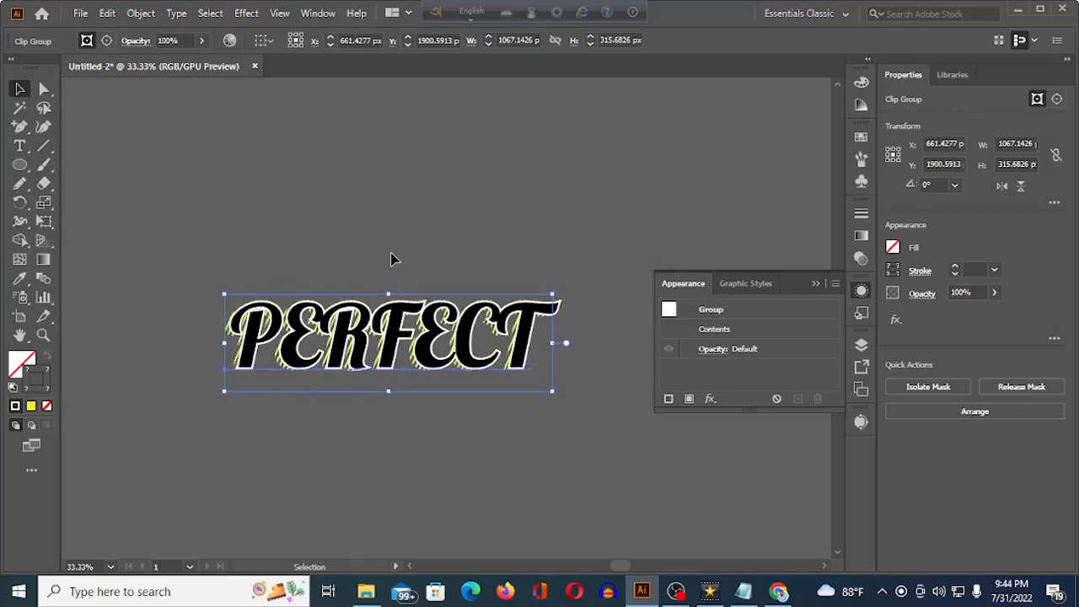
key("Left")
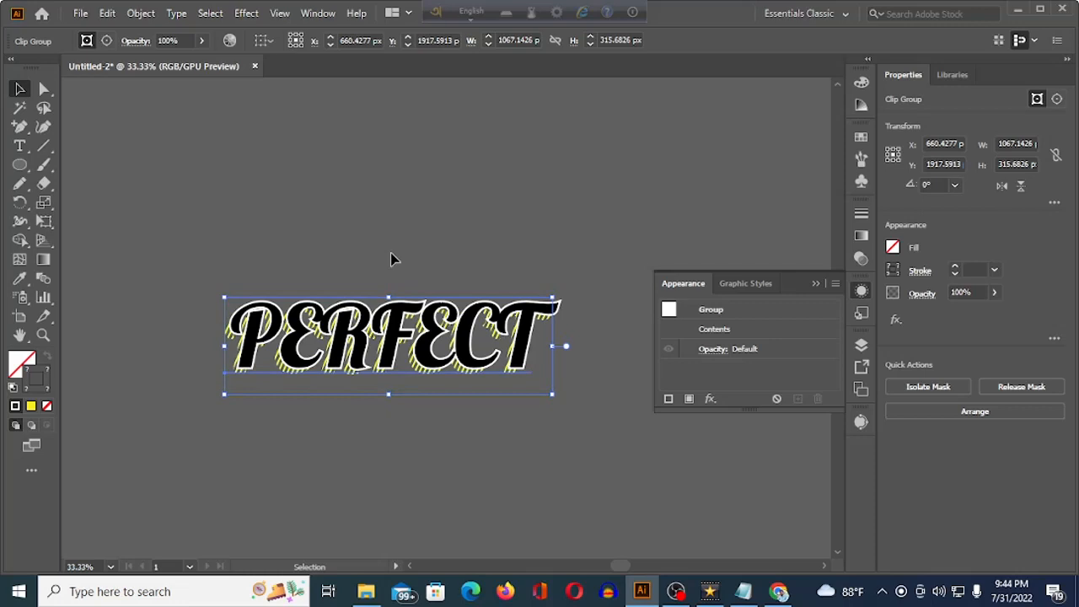
key("Up")
key("Up")
key("Up")
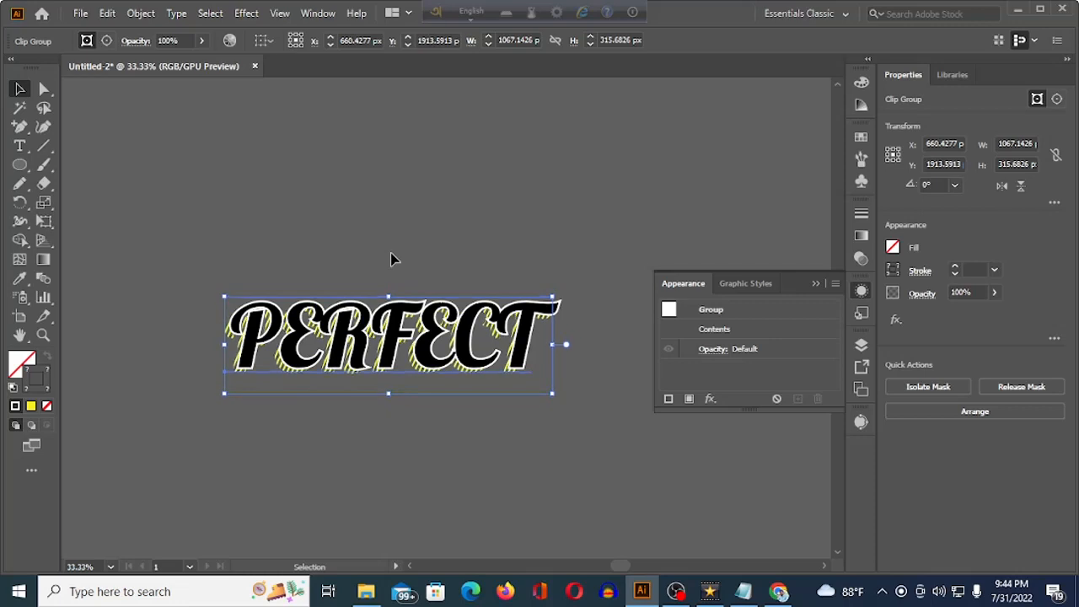
key("Right")
left_click(204, 235)
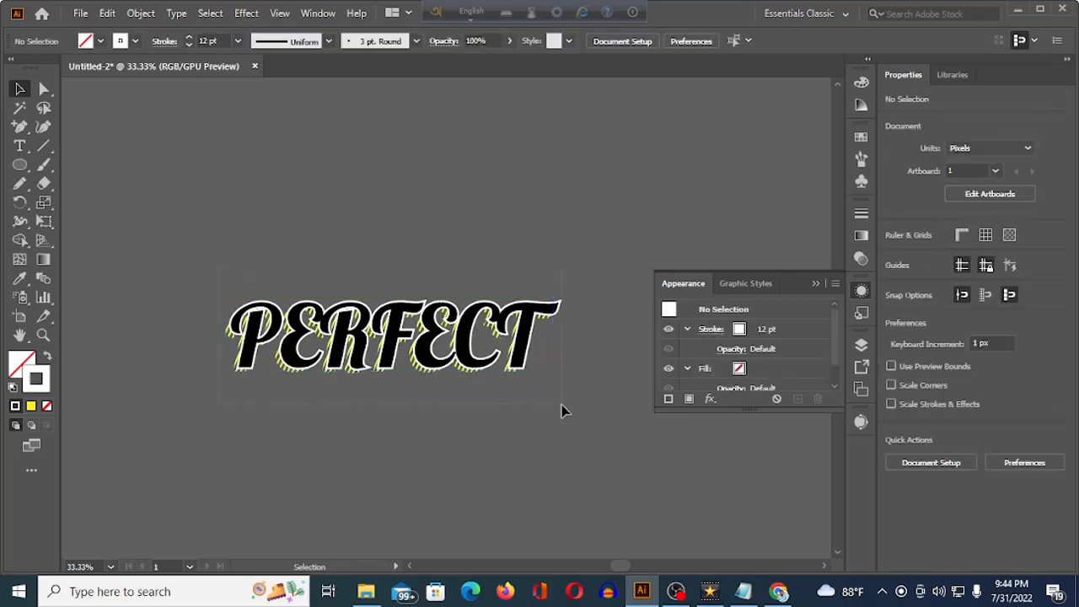
Group the black PERFECT text together with the striped word behind it.
left_click_drag(561, 405, 557, 398)
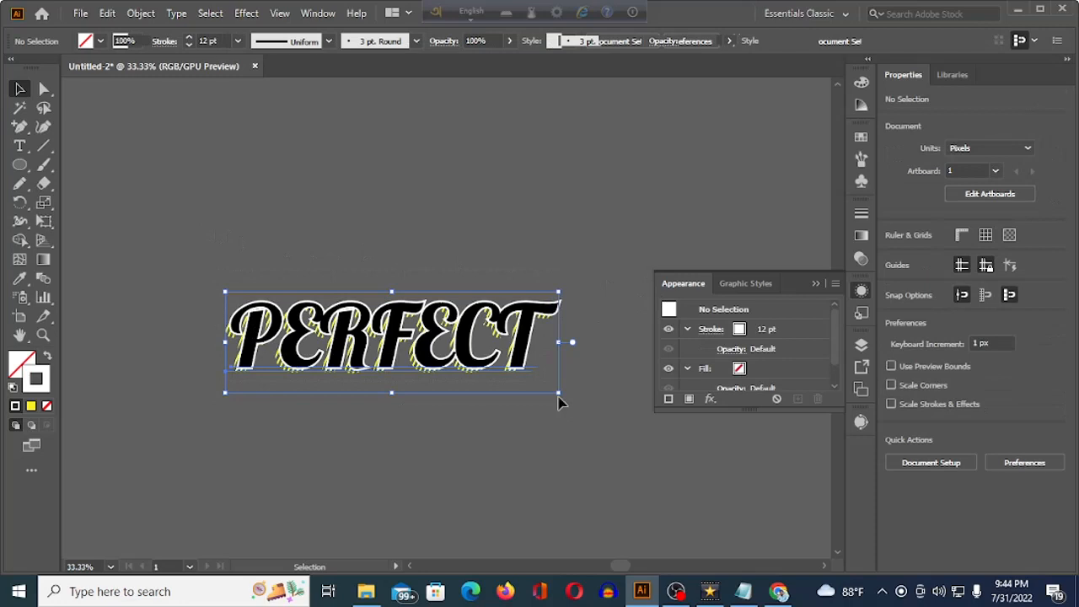
key("a")
left_click(449, 378)
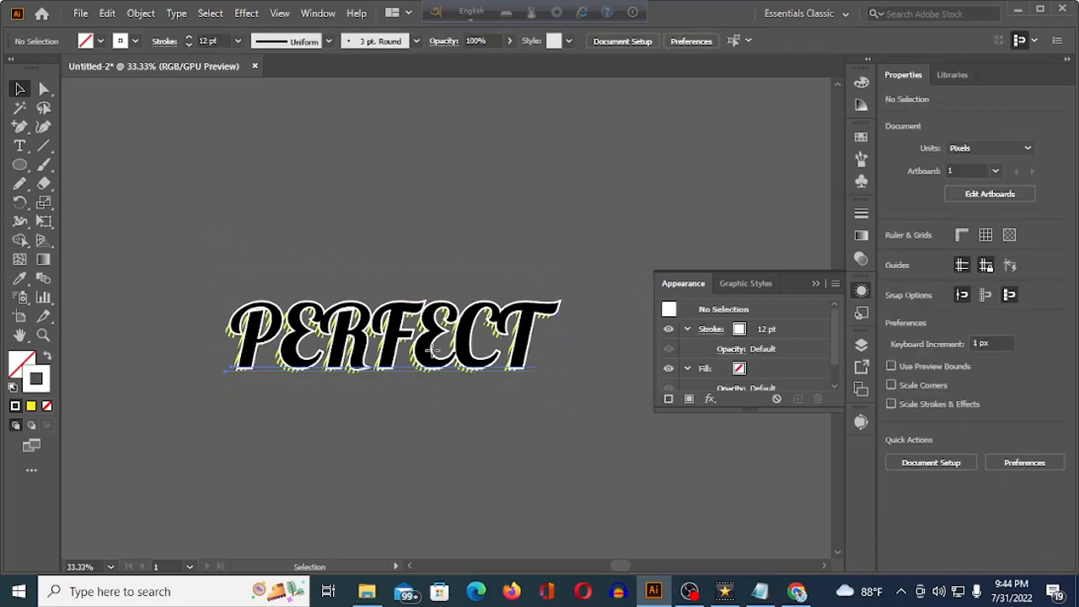
key("v")
Enlarge the grouped PERFECT lettering to about 1330 × 404 px and move it up on the canvas.
left_click_drag(439, 371, 635, 493)
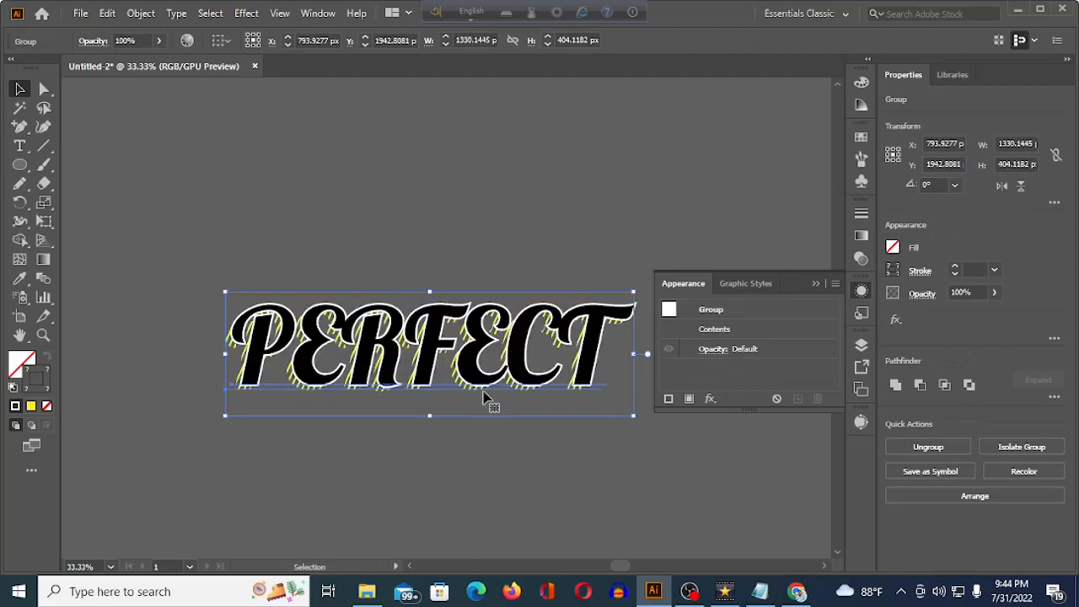
left_click_drag(474, 354, 443, 226)
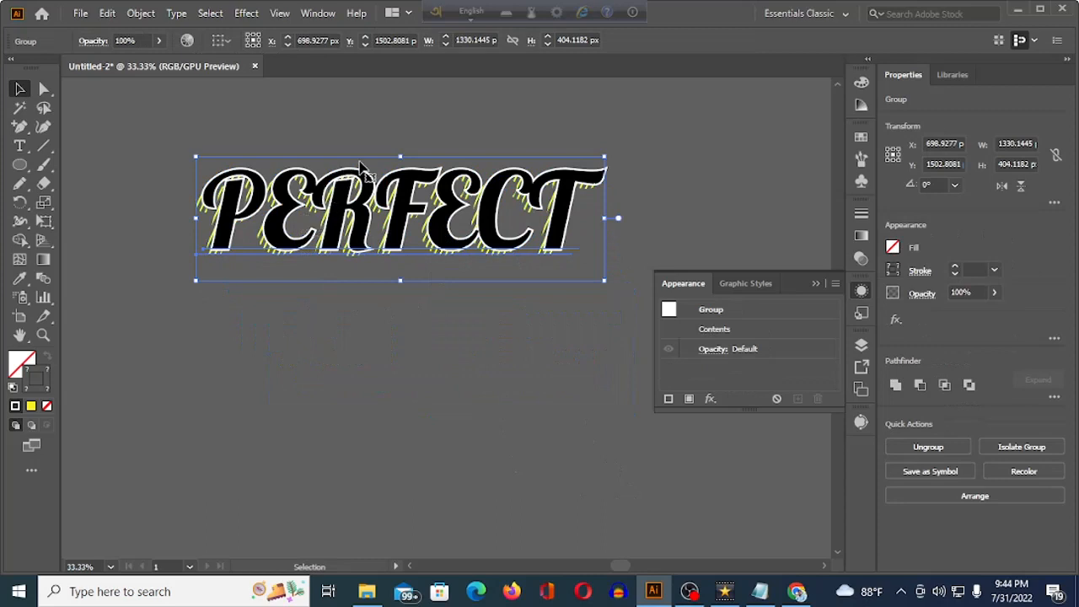
left_click(413, 329)
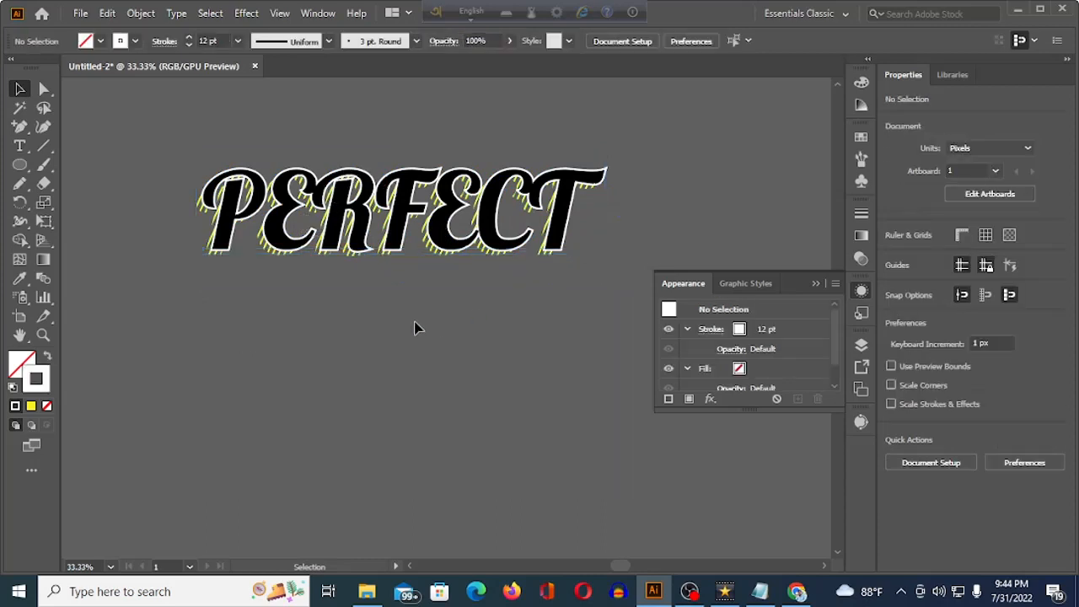
Display the document grid over an empty area of the canvas.
scroll(370, 324, "down", 4)
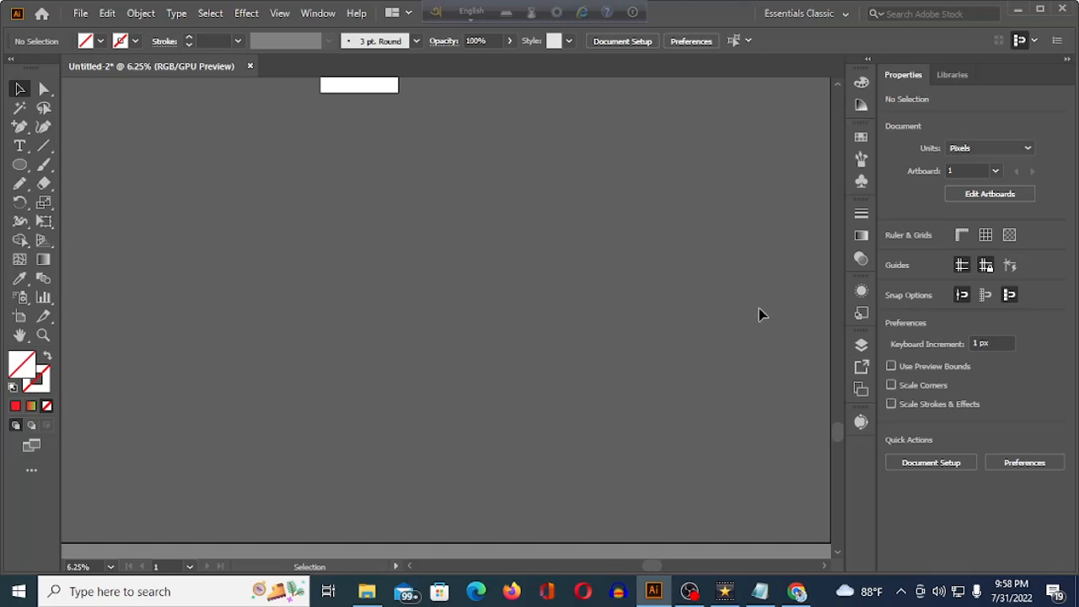
left_click(986, 236)
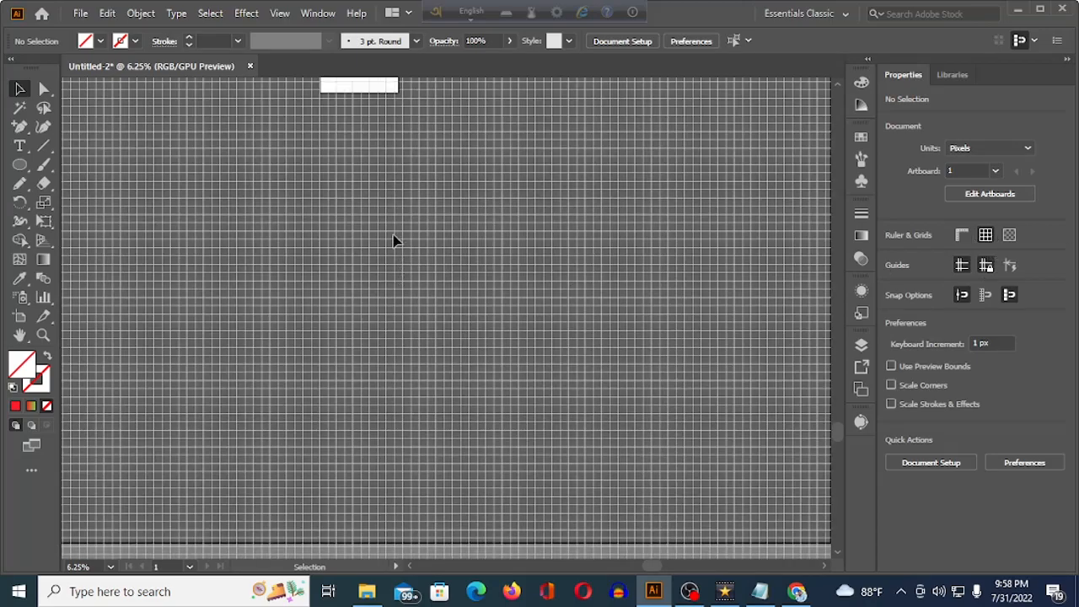
scroll(393, 231, "up", 5)
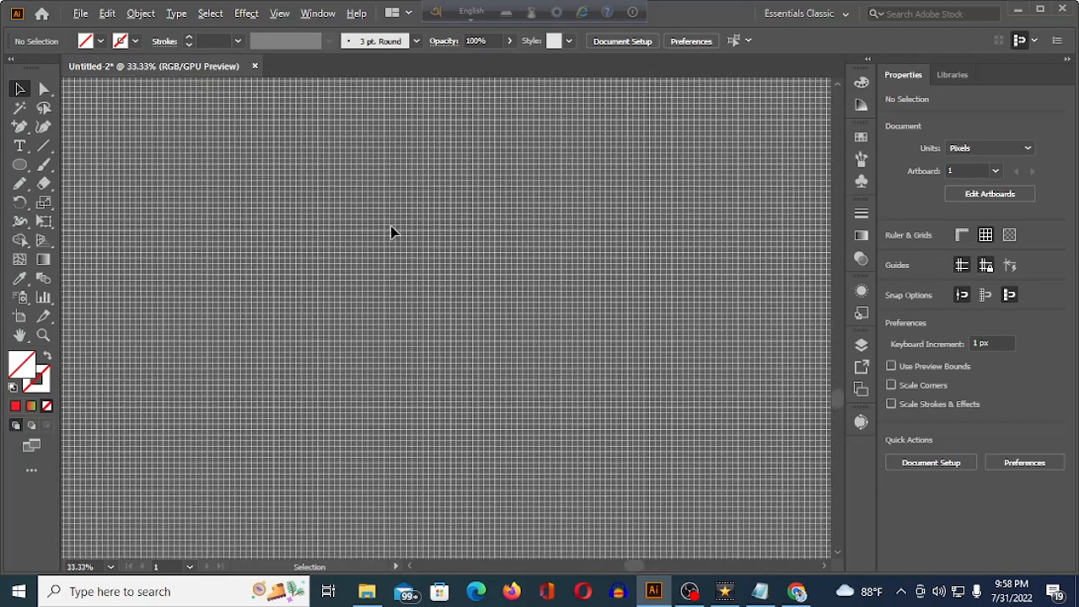
scroll(390, 229, "up", 10)
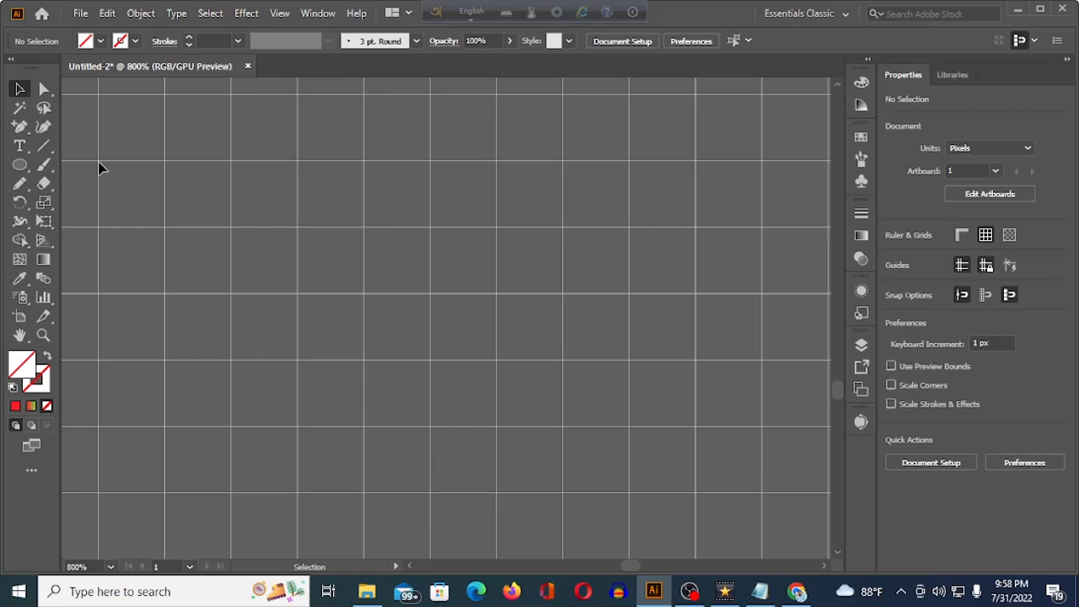
Draw a straight horizontal line about 18 px long along the grid with the Pencil tool and give it a 0.25 pt red-to-green gradient stroke.
left_click(19, 183)
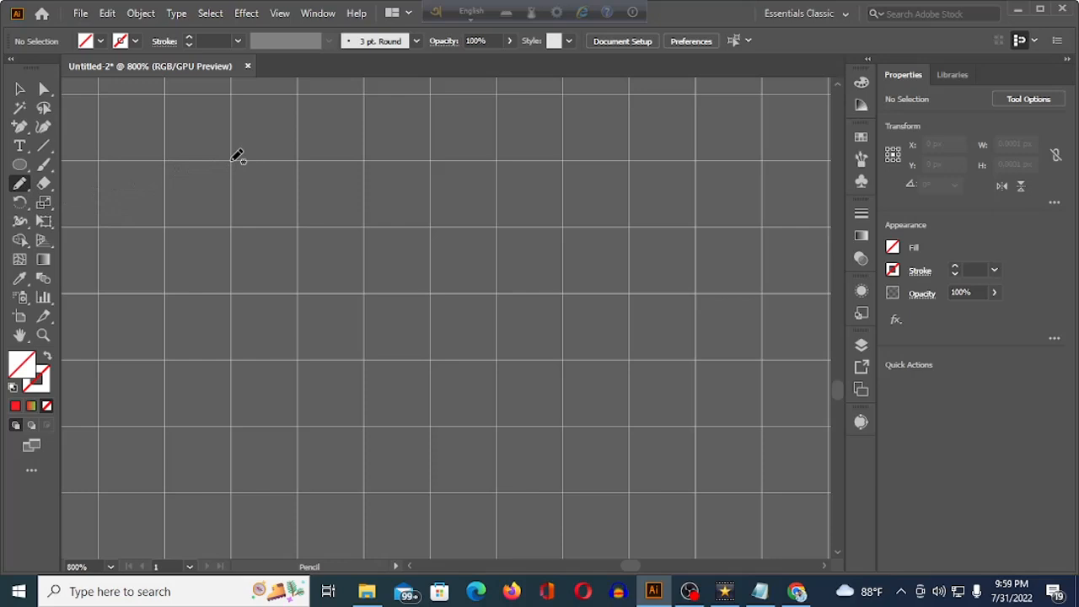
left_click_drag(234, 160, 364, 159)
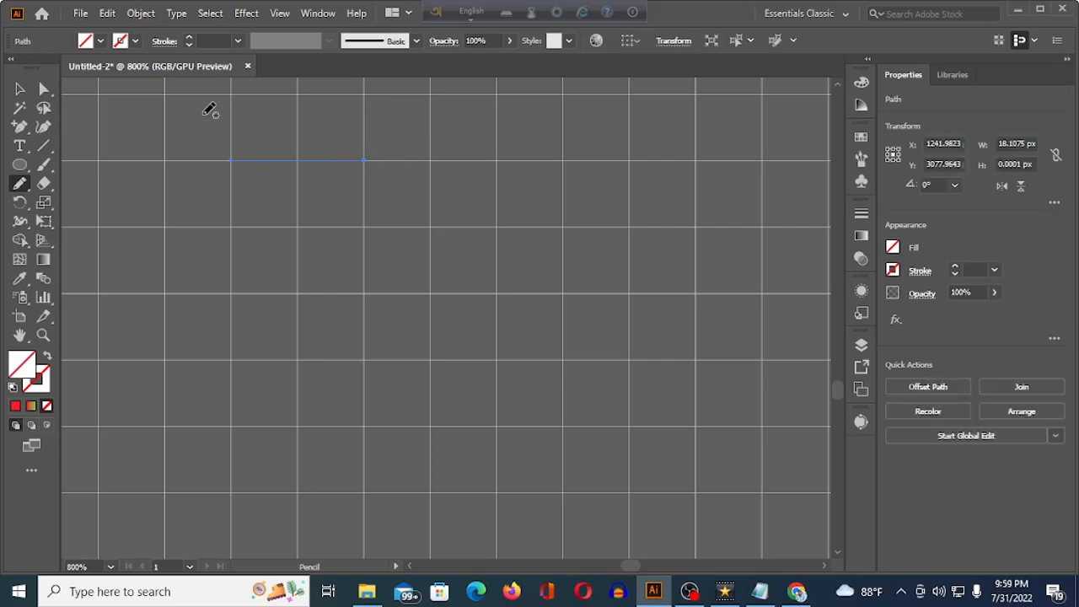
left_click(190, 38)
key("ctrl+shift+a")
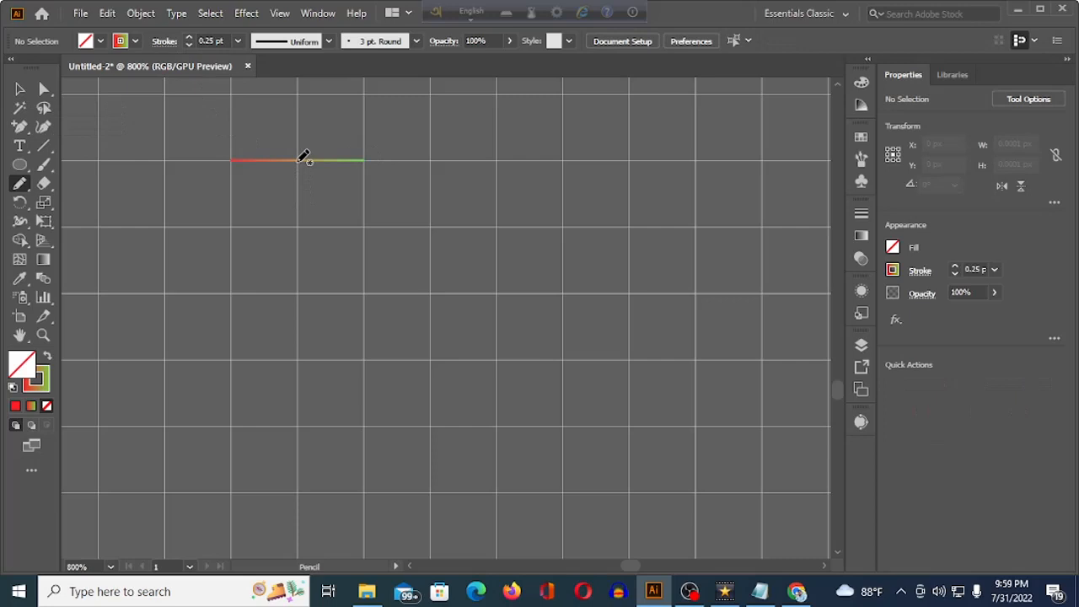
Draw a vertical line about 18 px long down from the middle of the horizontal line to form a T.
left_click_drag(302, 159, 299, 292)
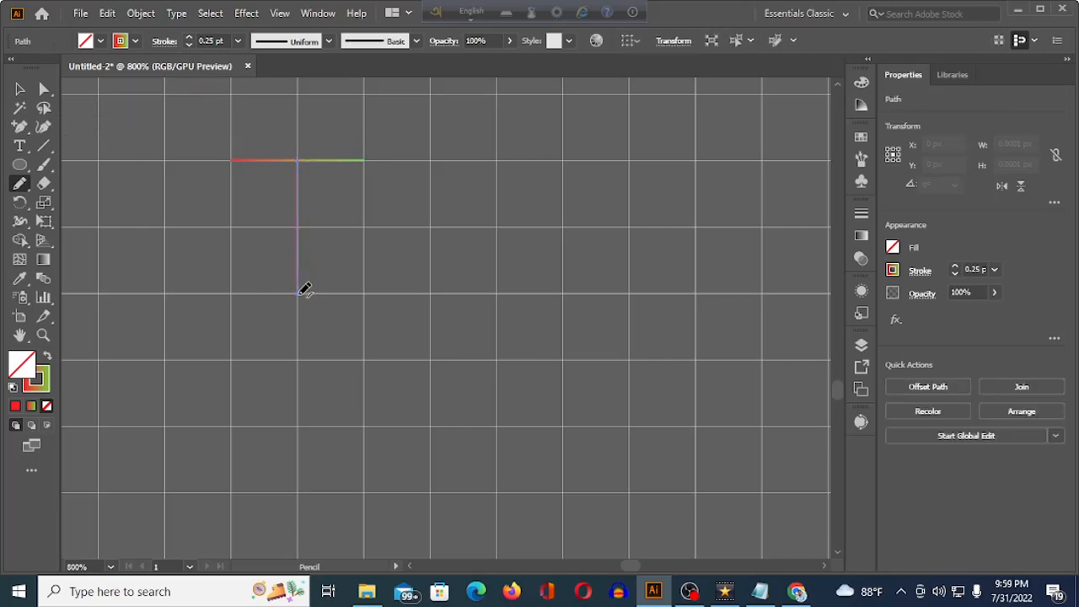
left_click(21, 91)
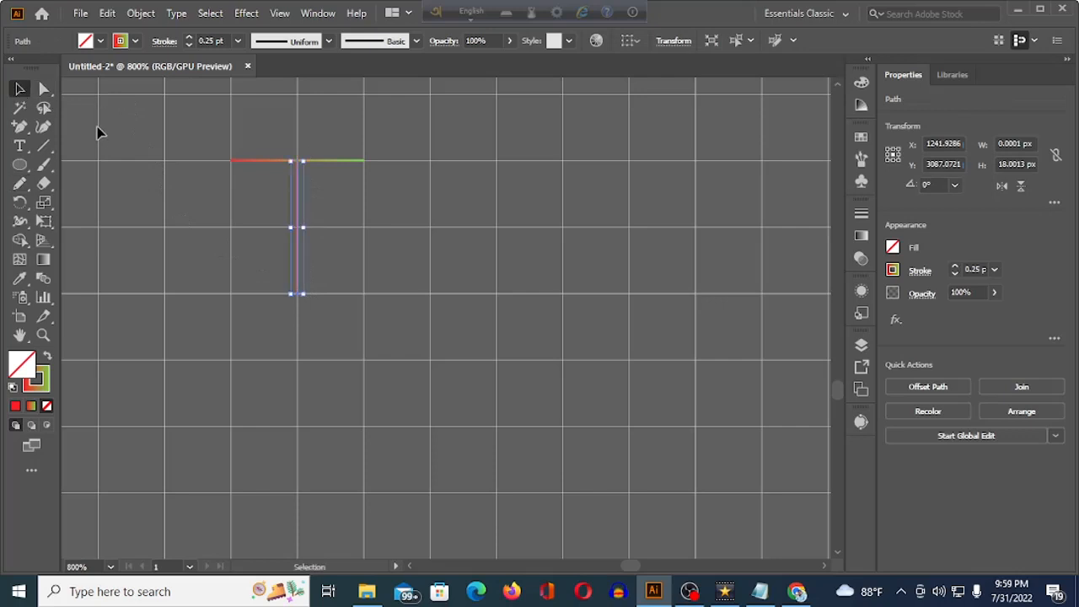
scroll(155, 138, "up", 2)
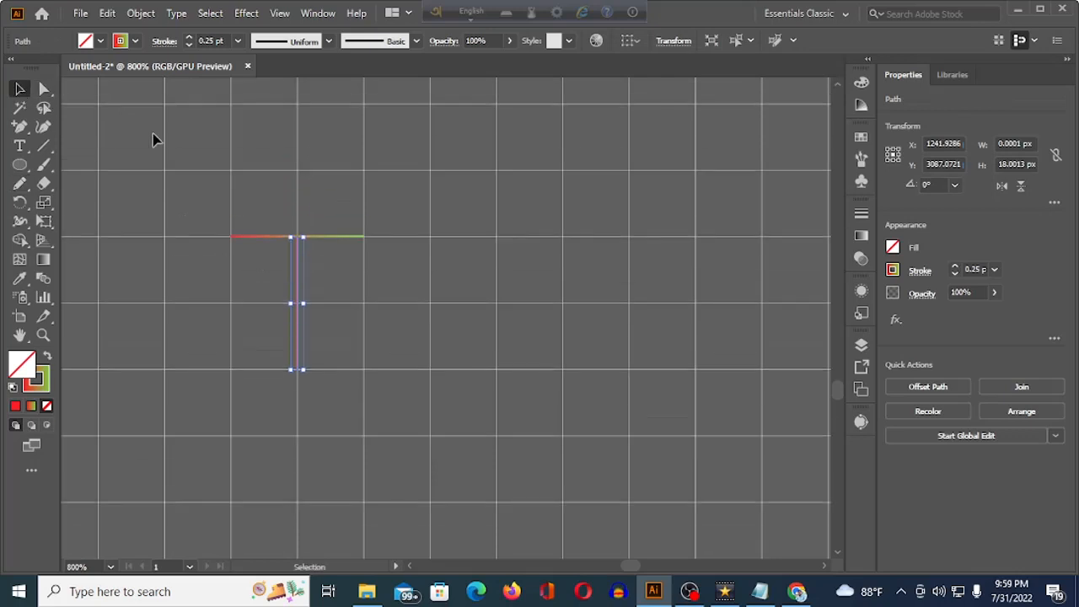
Draw an 18 × 18 px circle with the Ellipse tool, touching the right end of the T's crossbar.
left_click(20, 166)
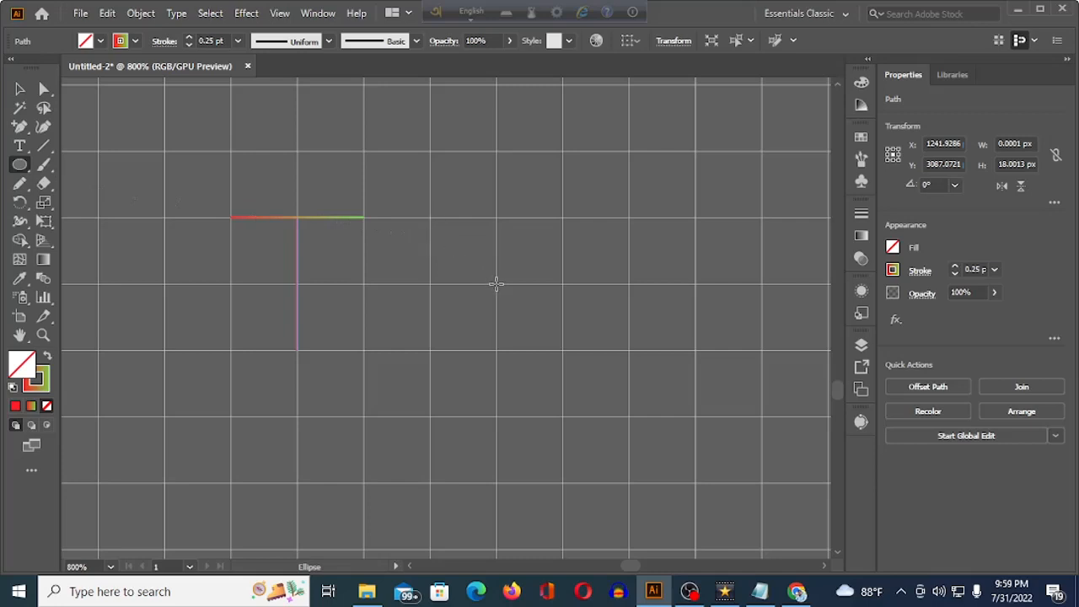
left_click_drag(497, 284, 381, 149)
left_click_drag(424, 217, 452, 240)
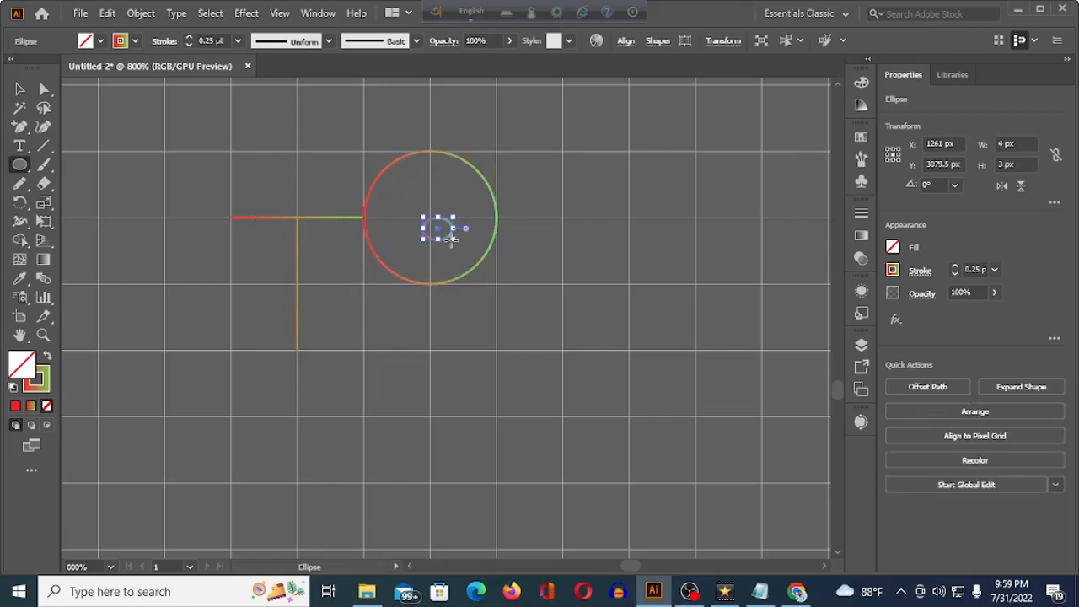
key("ctrl+z")
left_click(20, 88)
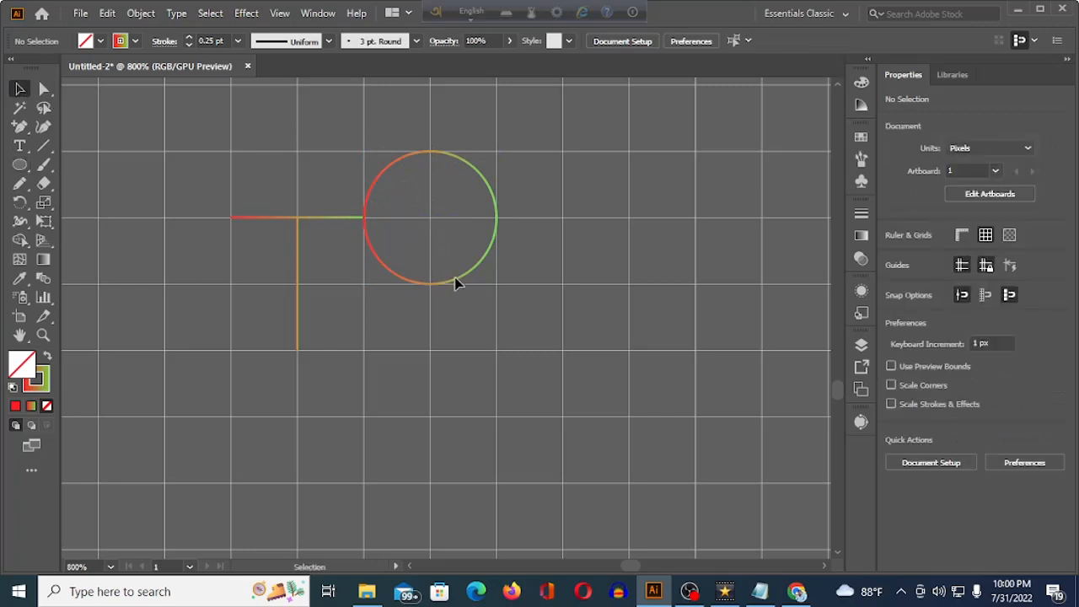
Move the circle down along the grid until its top aligns with the T's crossbar and its bottom with the stem's end.
left_click(401, 175)
left_click_drag(429, 222, 433, 279)
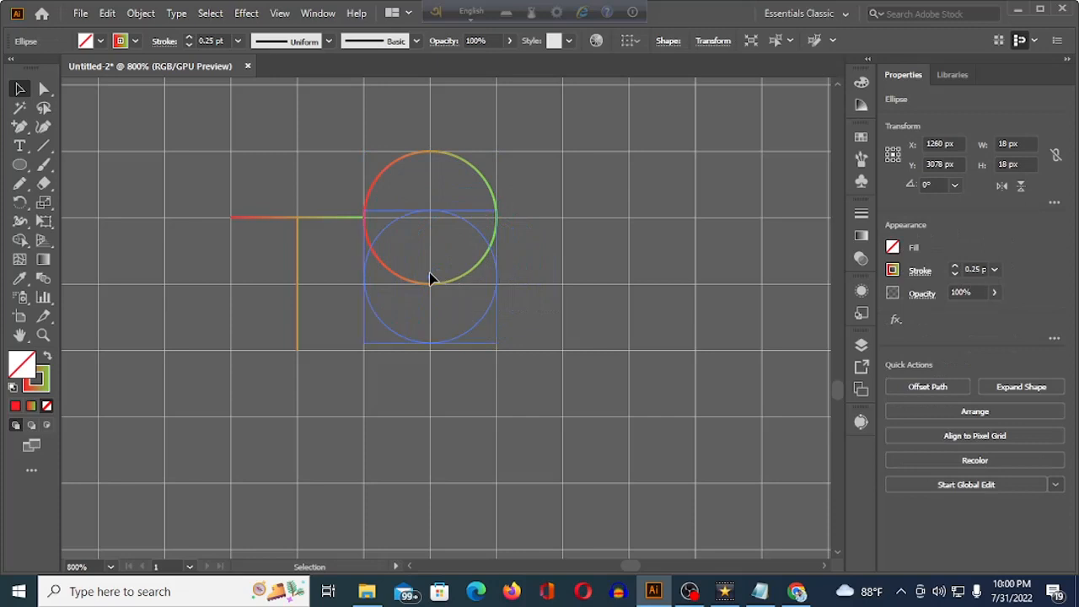
left_click(251, 139)
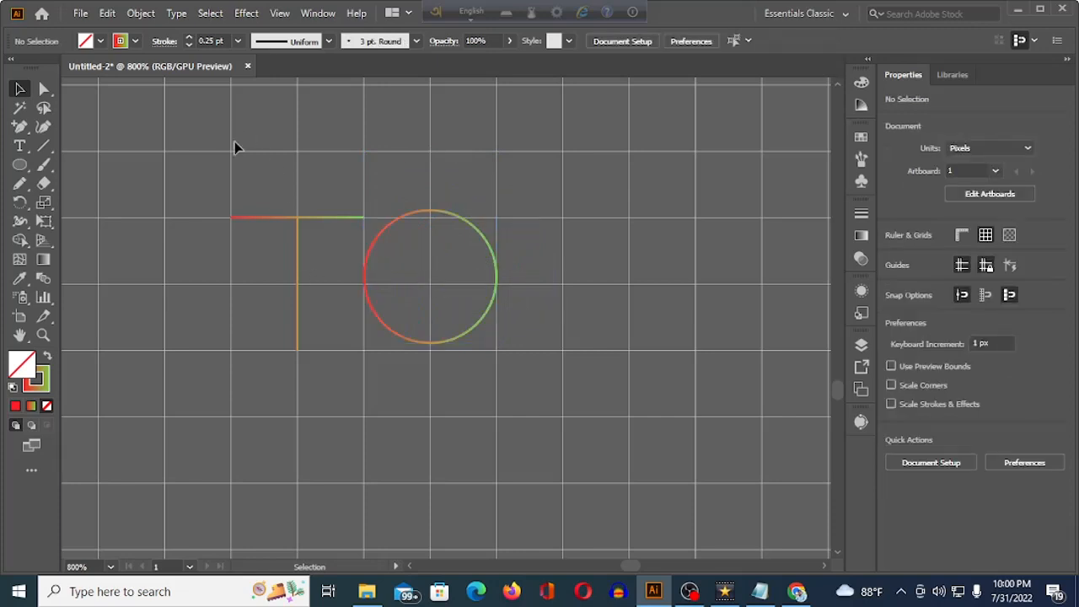
left_click(366, 291)
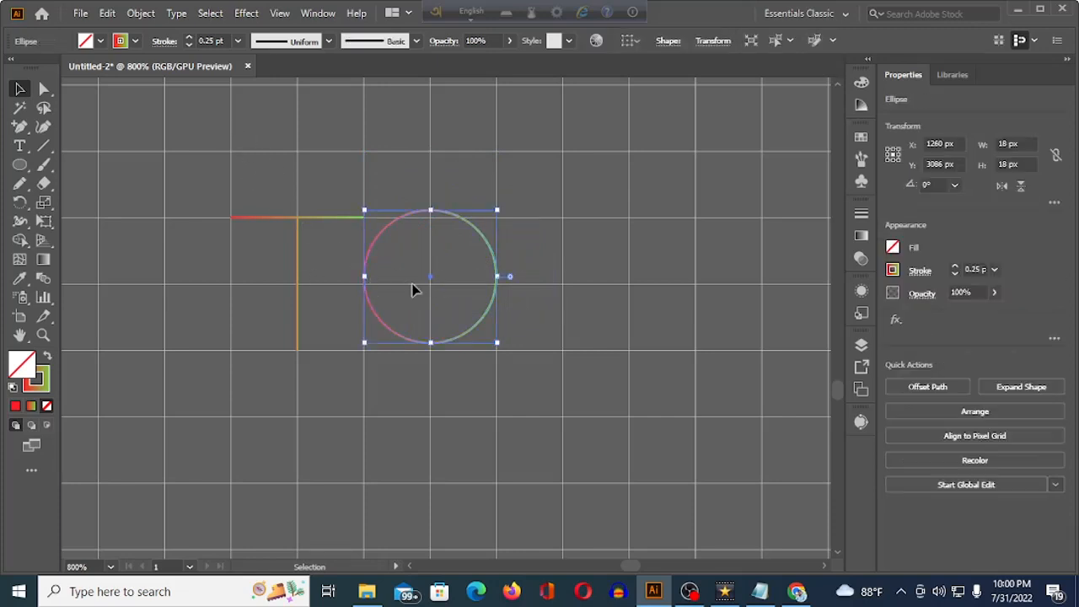
left_click_drag(433, 284, 432, 289)
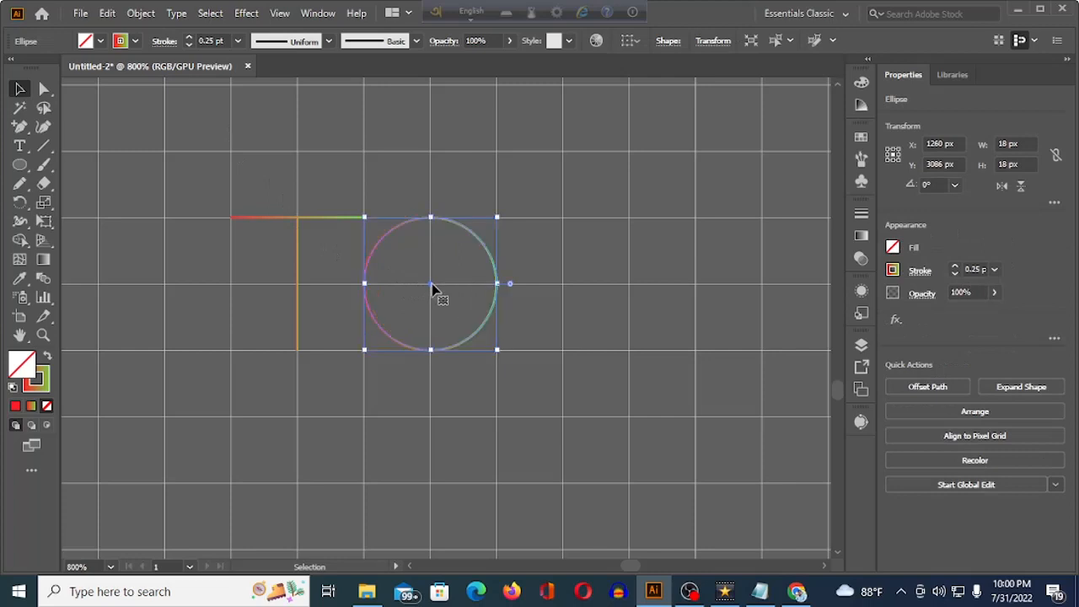
left_click(258, 150)
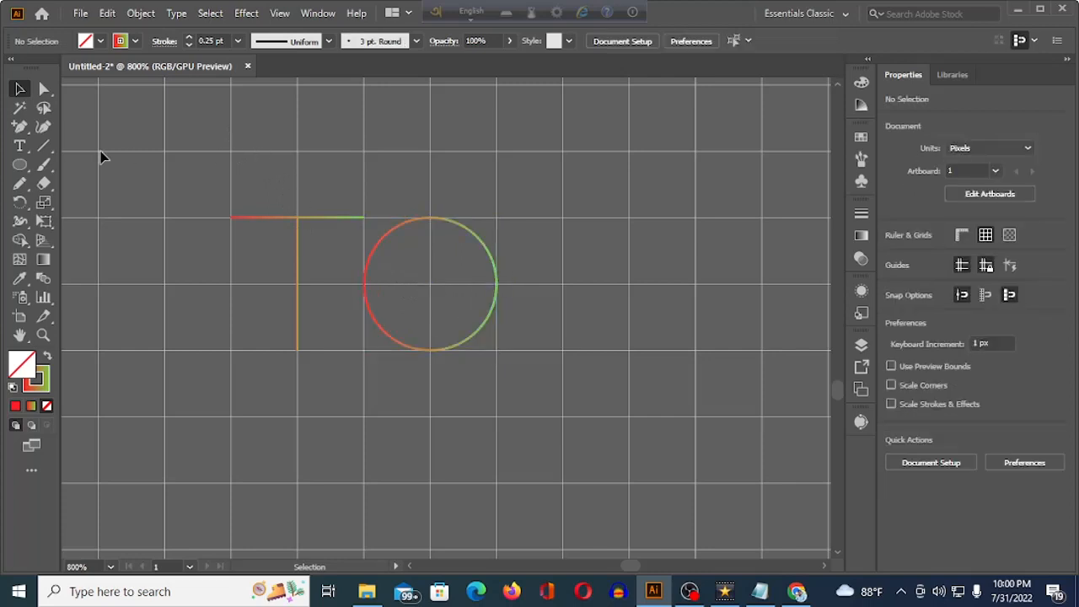
Draw an L about 18 px wide and high with the Pencil tool, one grid square beyond the circle, and hide the grid.
left_click(19, 184)
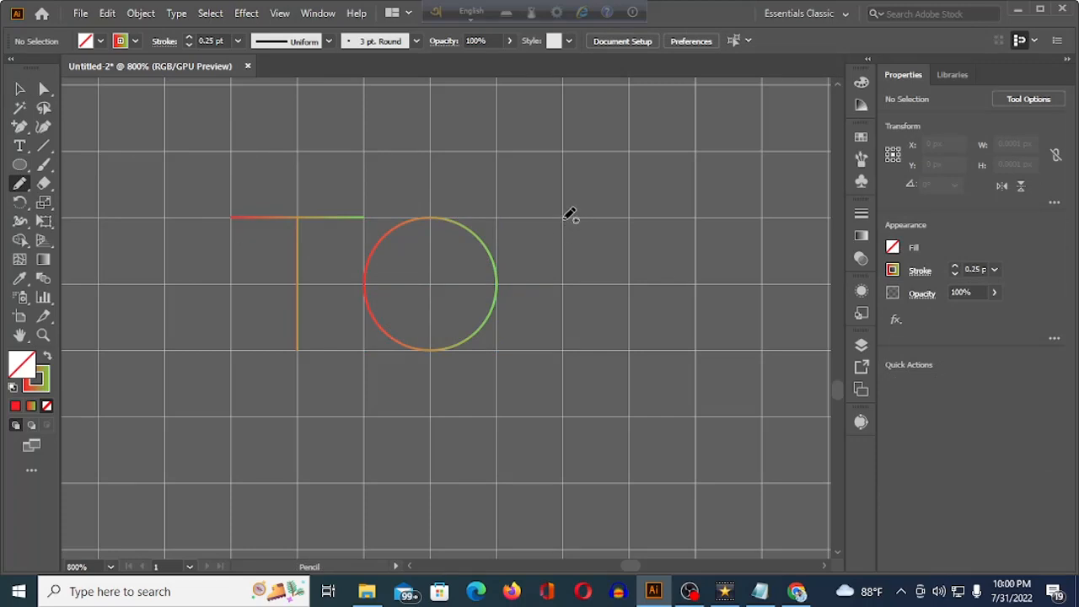
left_click_drag(565, 218, 565, 349)
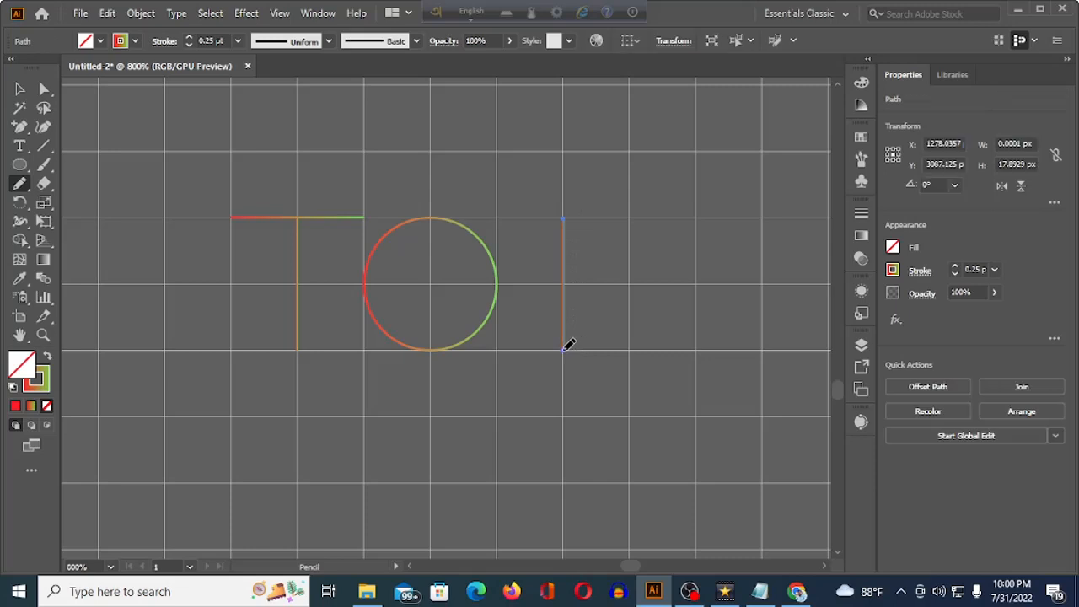
left_click_drag(564, 349, 697, 349)
left_click(20, 89)
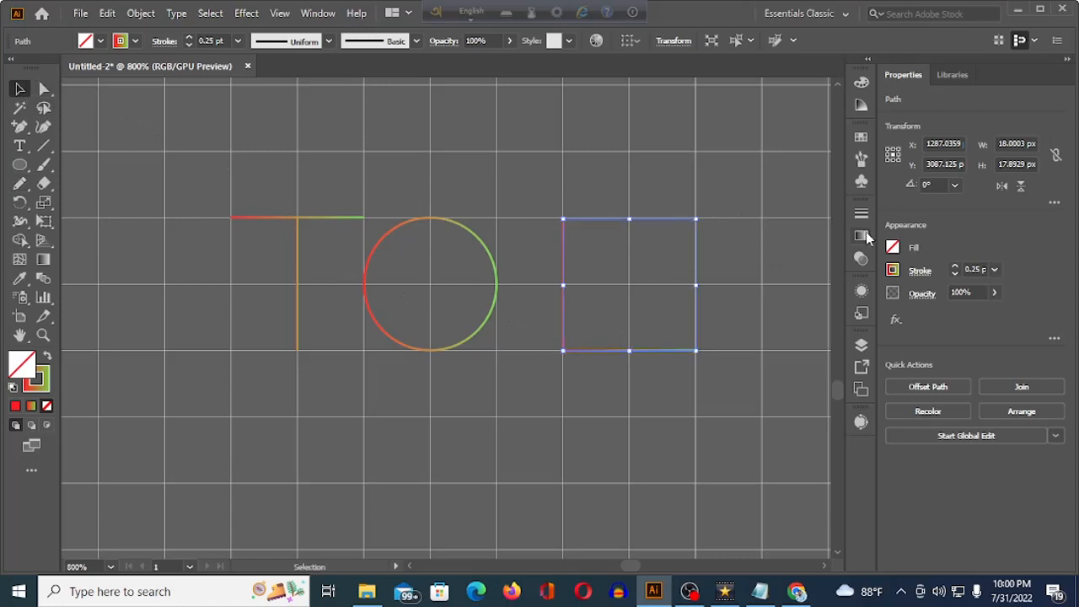
left_click(759, 254)
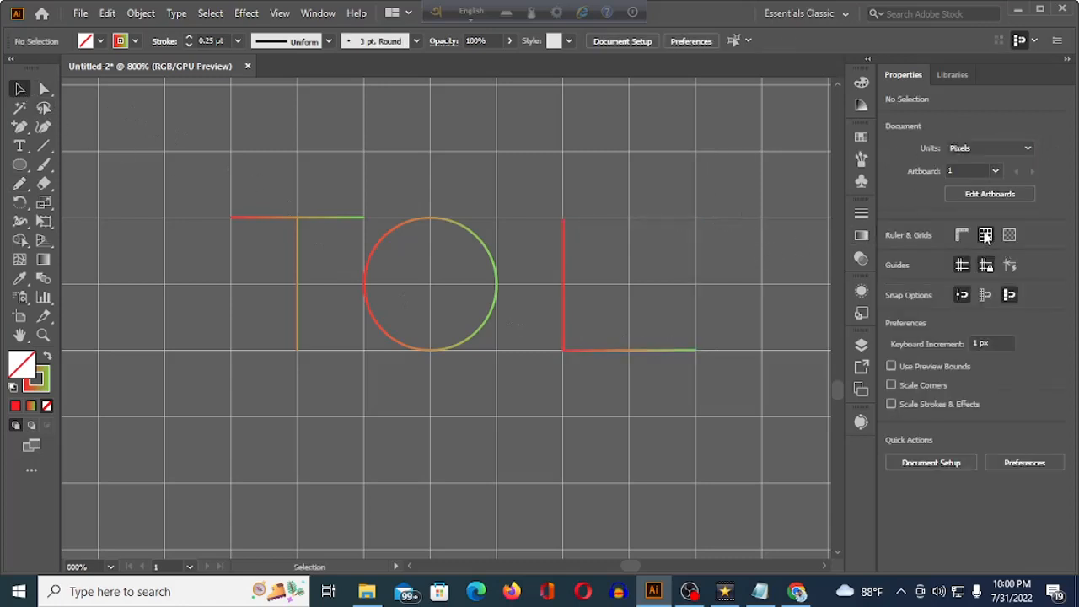
left_click(986, 236)
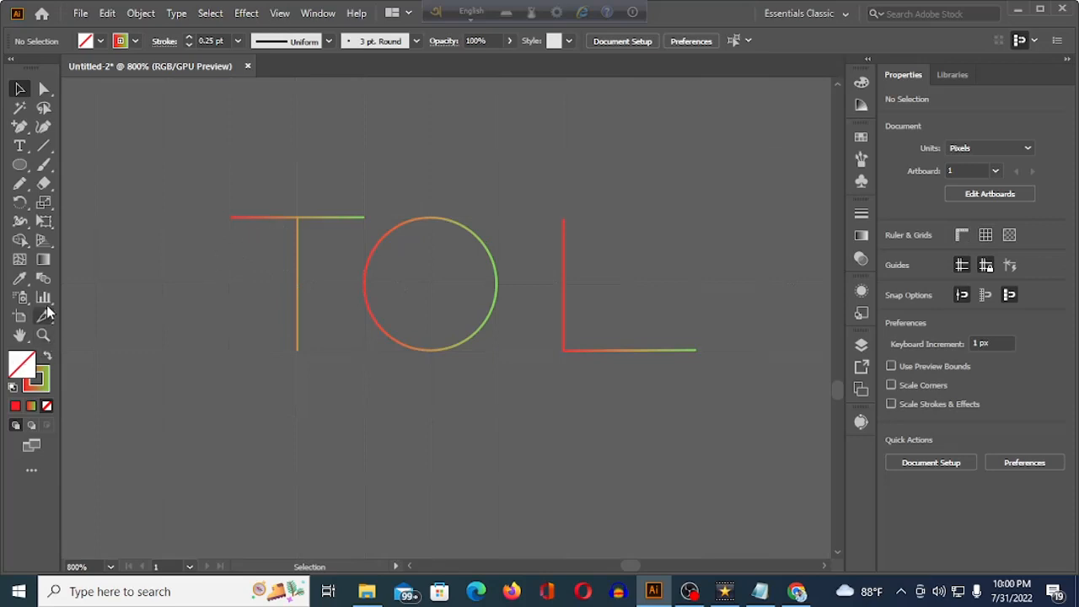
Draw an 8 × 8 px circle above the T and swap its fill and stroke so the gradient fills it.
left_click(19, 165)
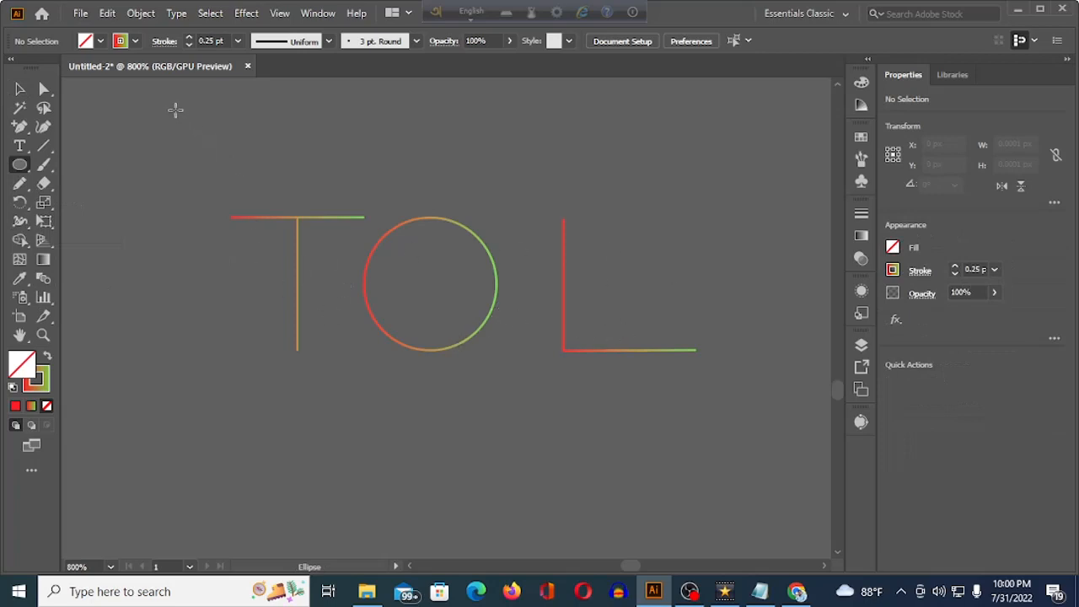
left_click_drag(176, 110, 229, 166)
left_click(19, 89)
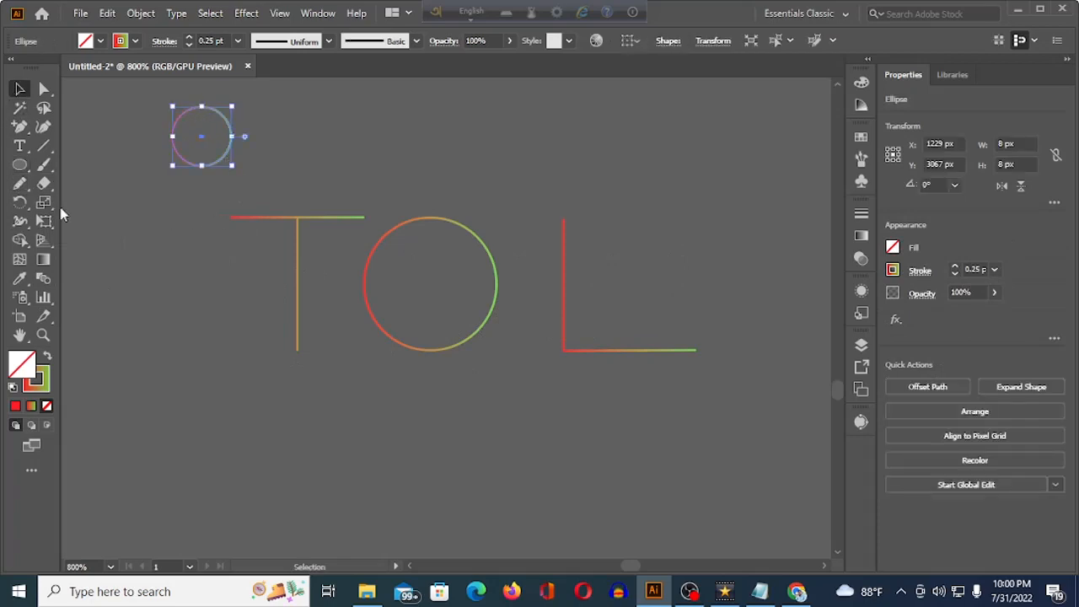
left_click(48, 358)
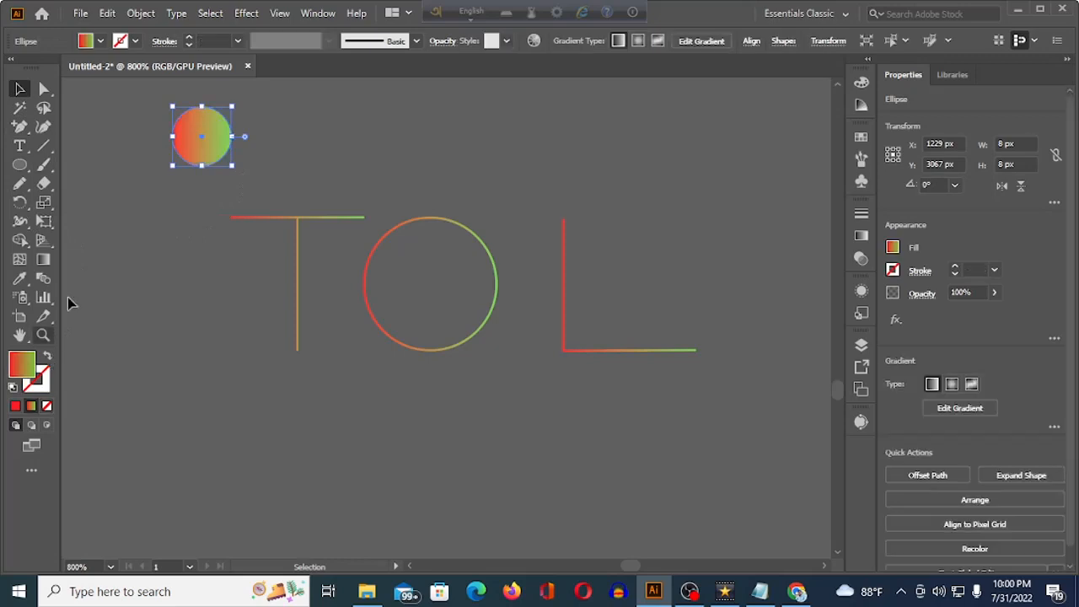
left_click(156, 209)
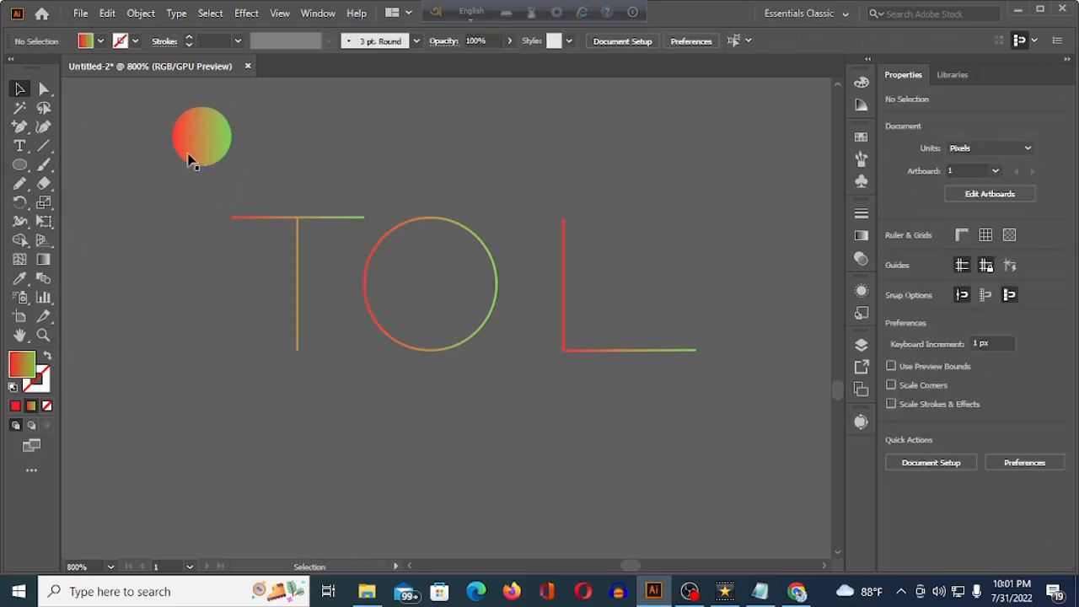
Duplicate the small gradient-filled circle 66 px horizontally to the right, above the L.
left_click(193, 150)
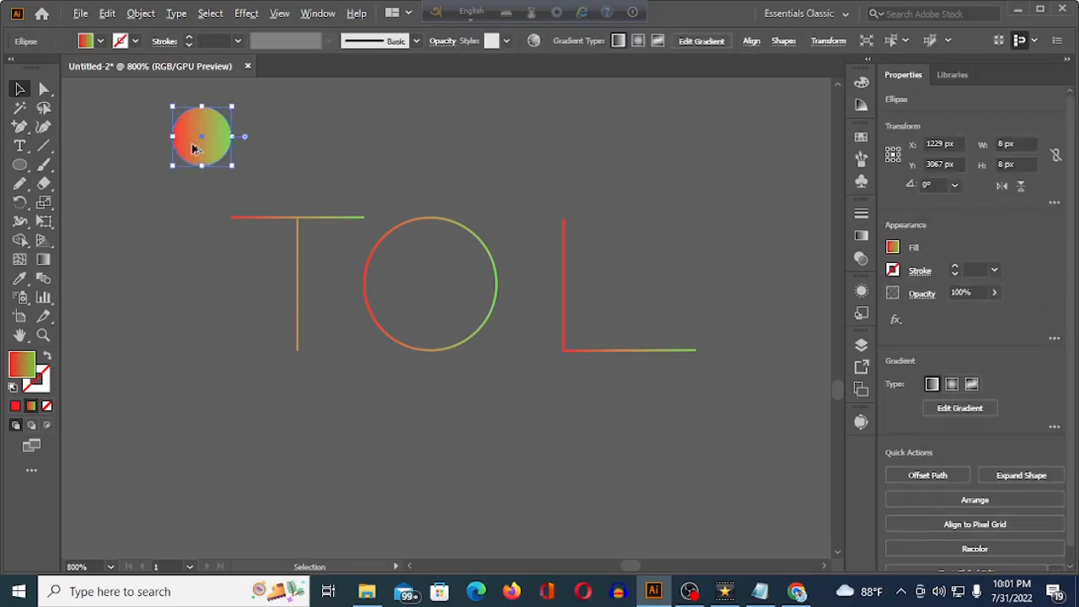
left_click_drag(193, 150, 679, 149)
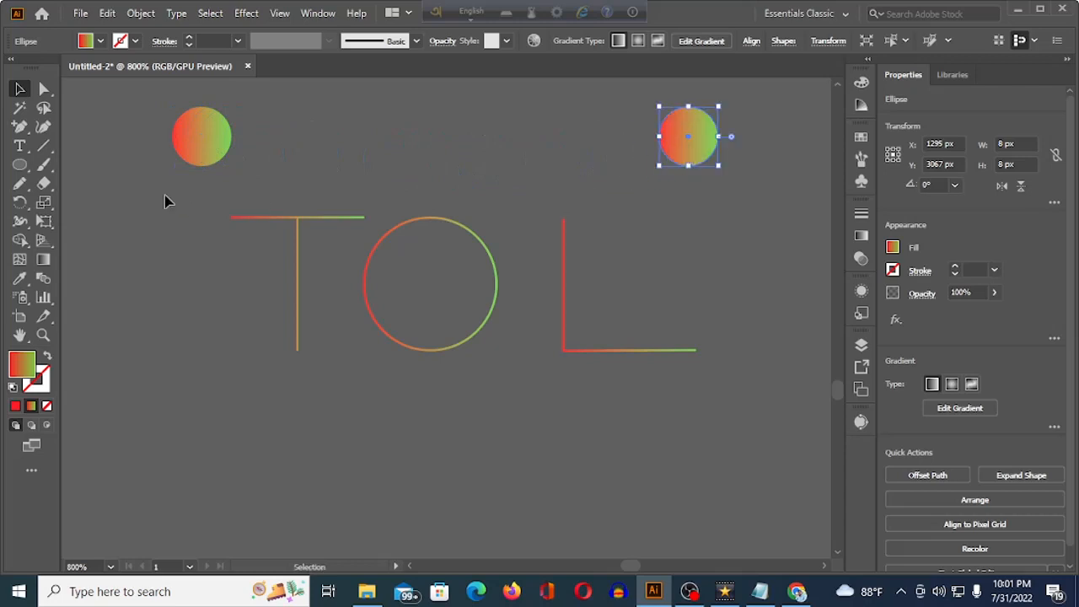
left_click(114, 125)
Blend the two small gradient-filled circles into one continuous bar with the Blend tool.
left_click(44, 278)
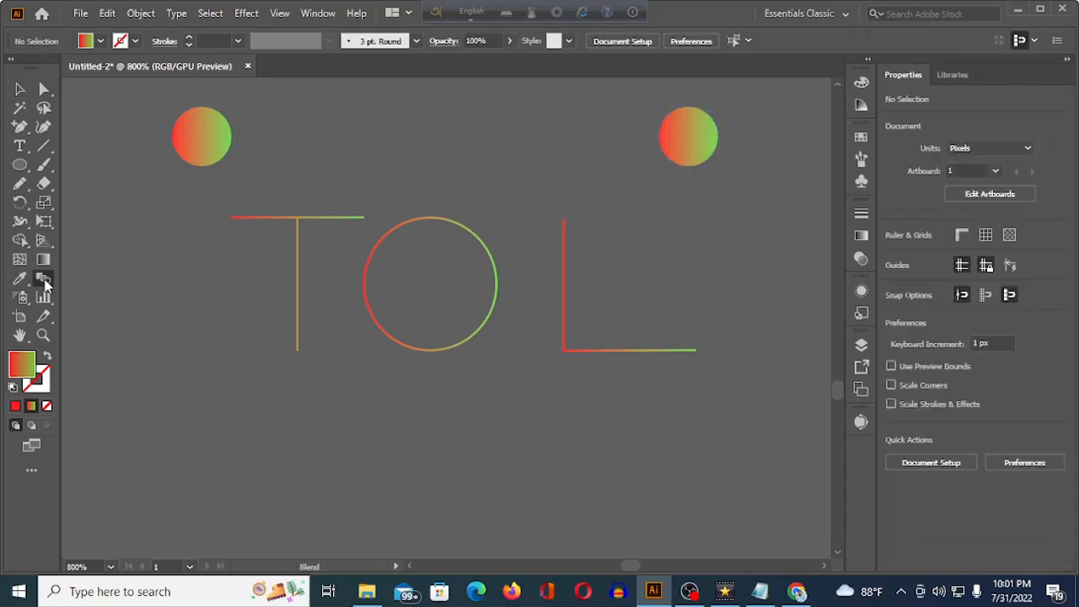
left_click(192, 149)
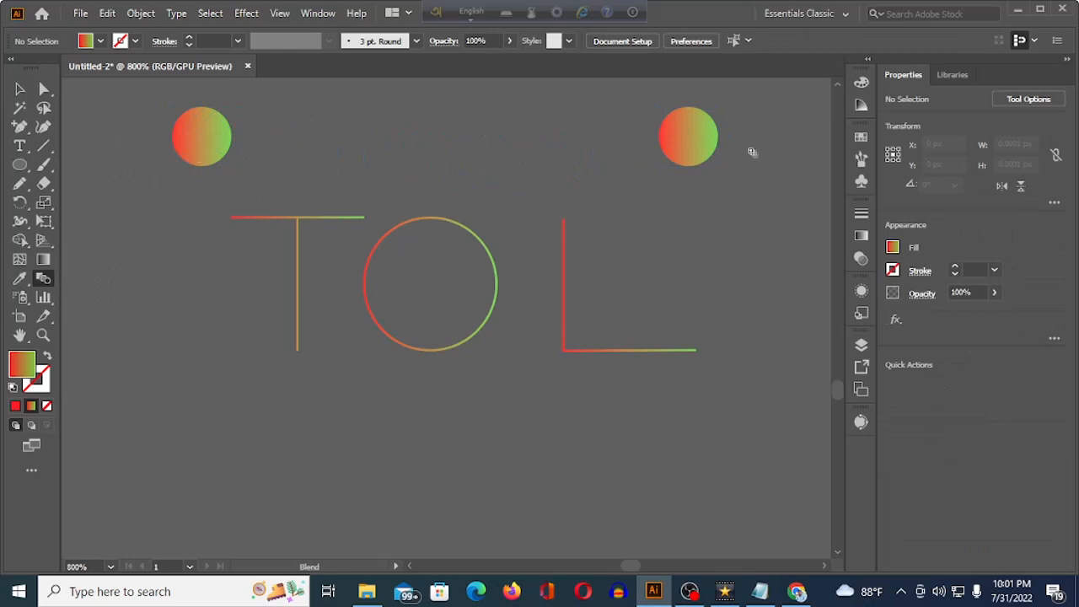
left_click(695, 145)
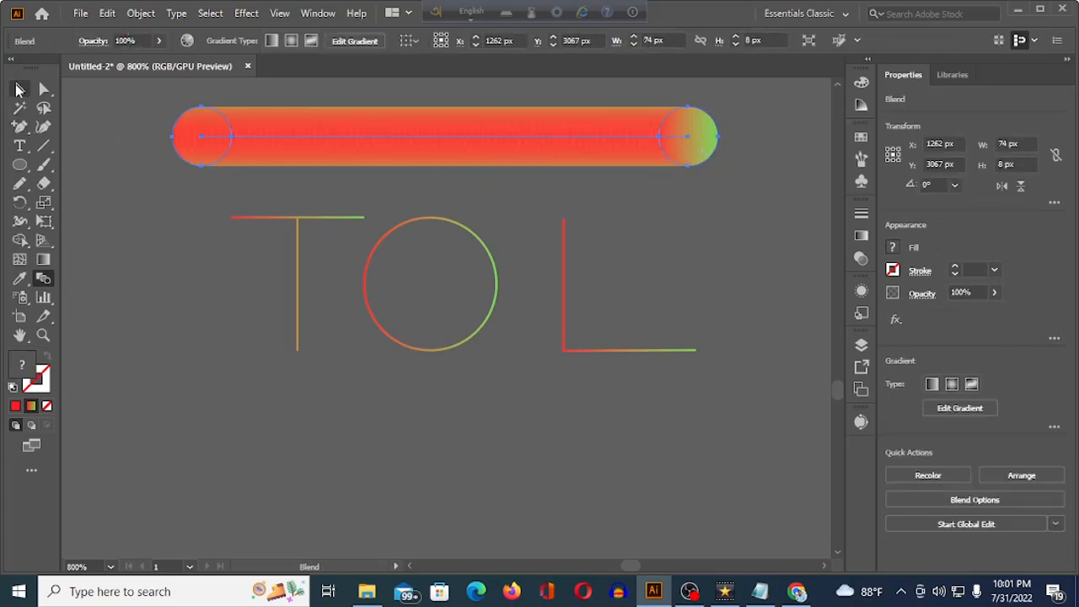
left_click(20, 89)
left_click(102, 205)
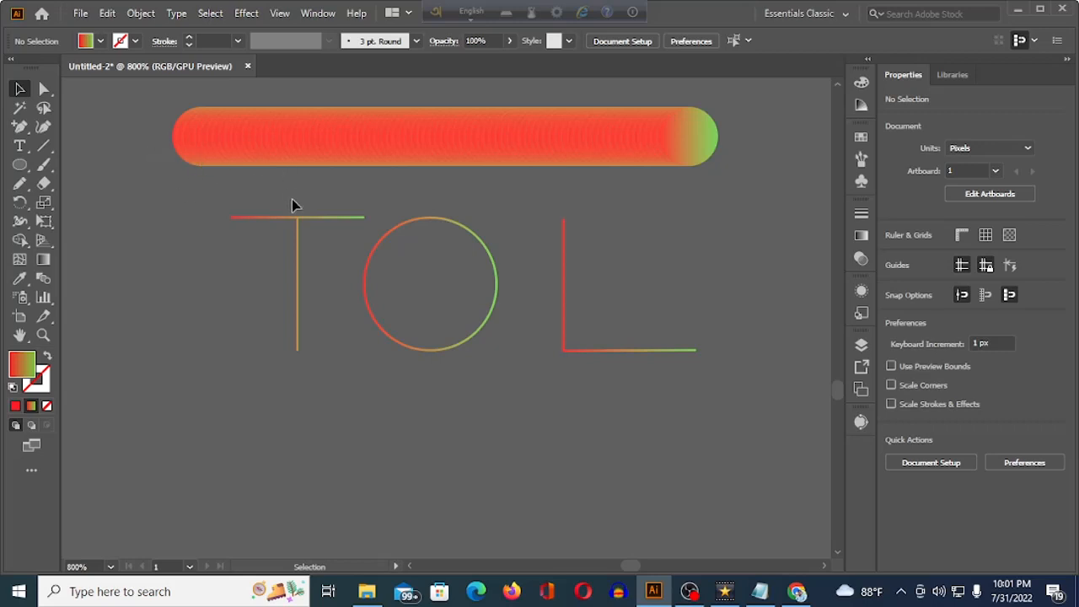
Scale the blended bar down proportionally to 37 × 4 px.
scroll(299, 201, "up", 1)
left_click(329, 193)
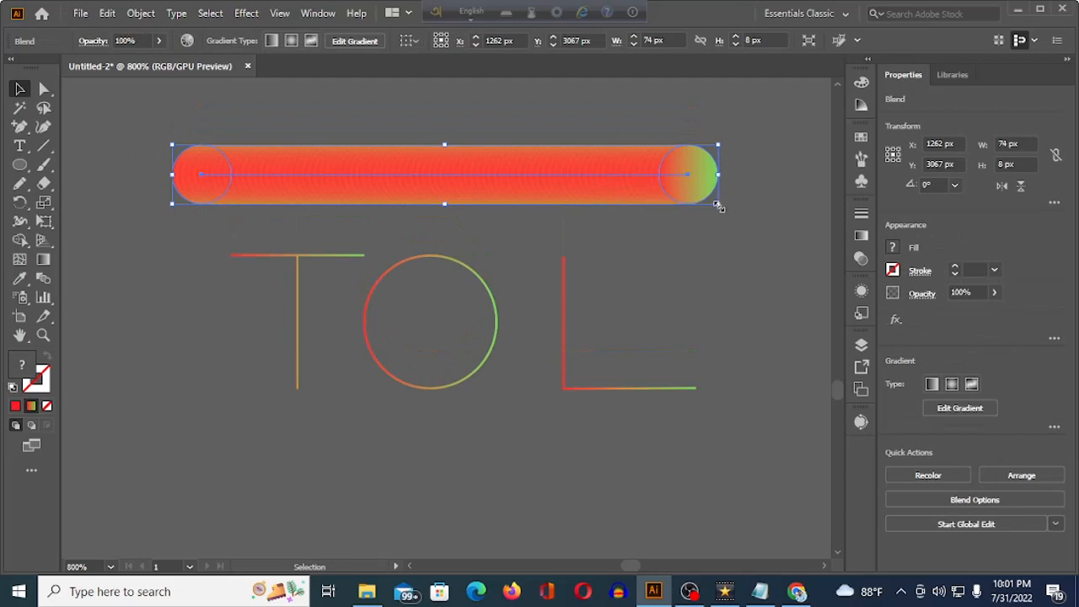
left_click_drag(718, 203, 445, 174)
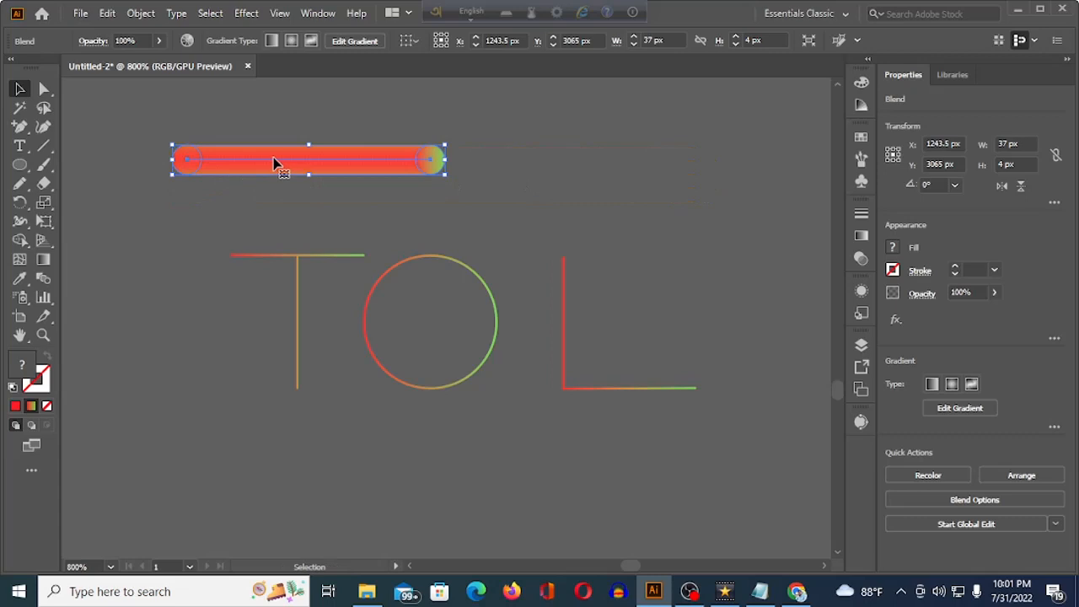
Duplicate the blended bar 5 px upward and repeat the copy until five bars are stacked.
left_click_drag(276, 161, 278, 129)
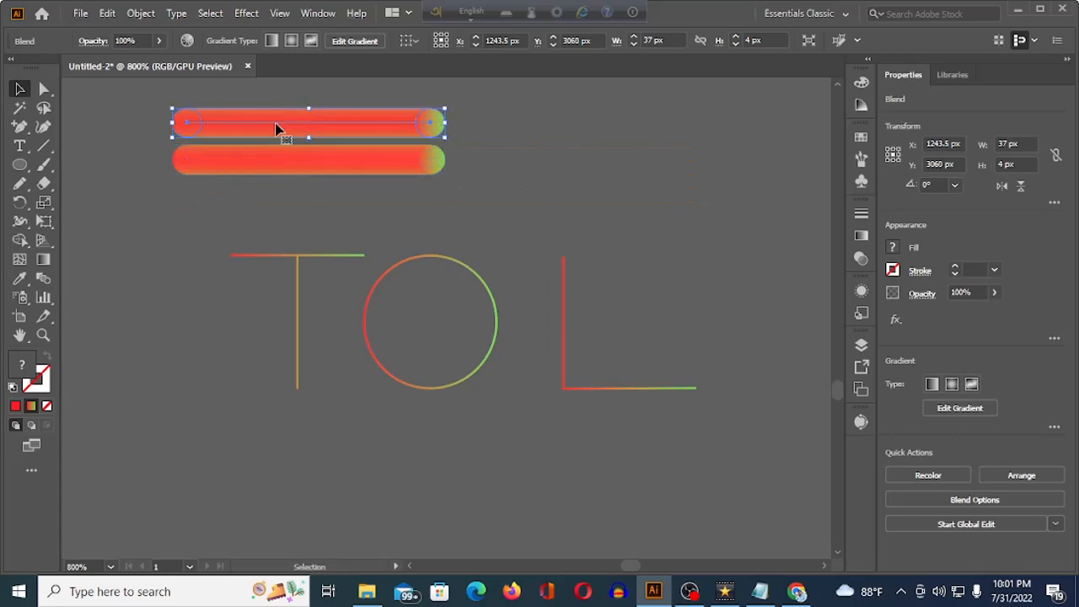
key("ctrl")
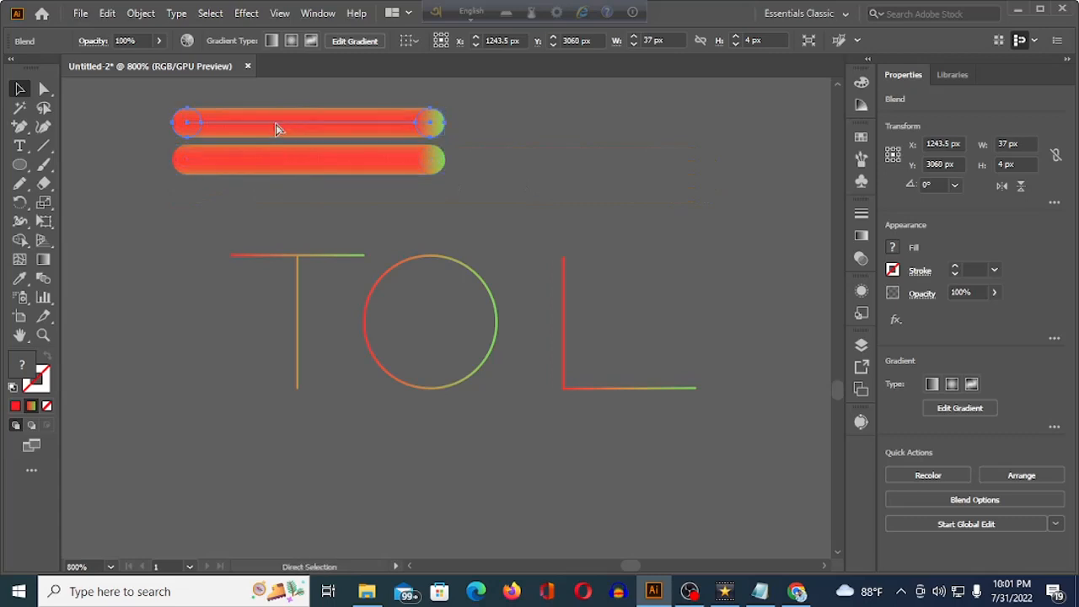
key("ctrl+d")
scroll(245, 209, "up", 4)
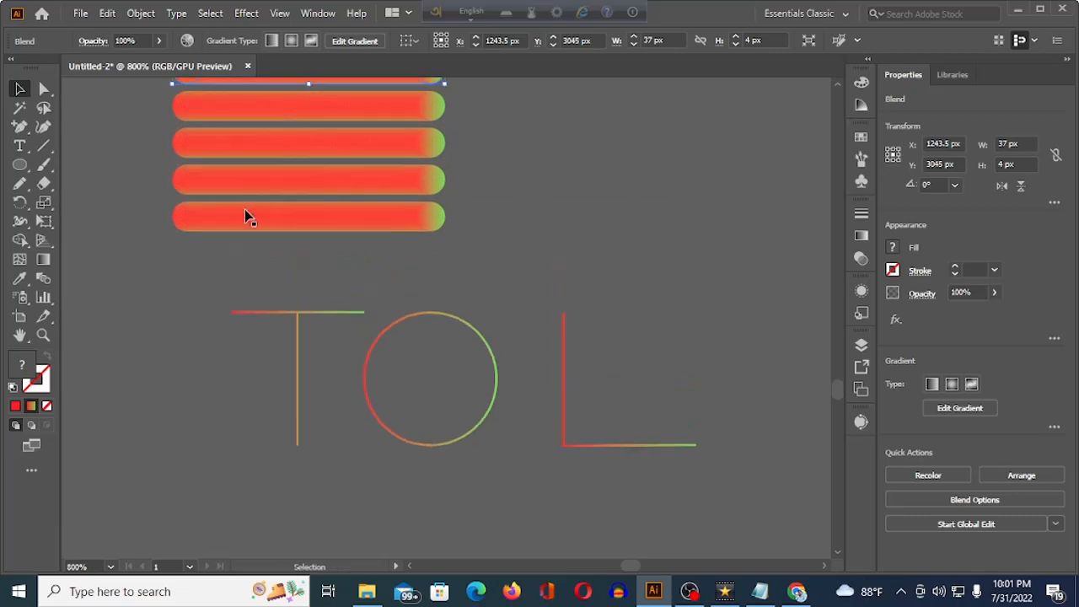
key("ctrl+d")
scroll(251, 209, "down", 1)
left_click(120, 169)
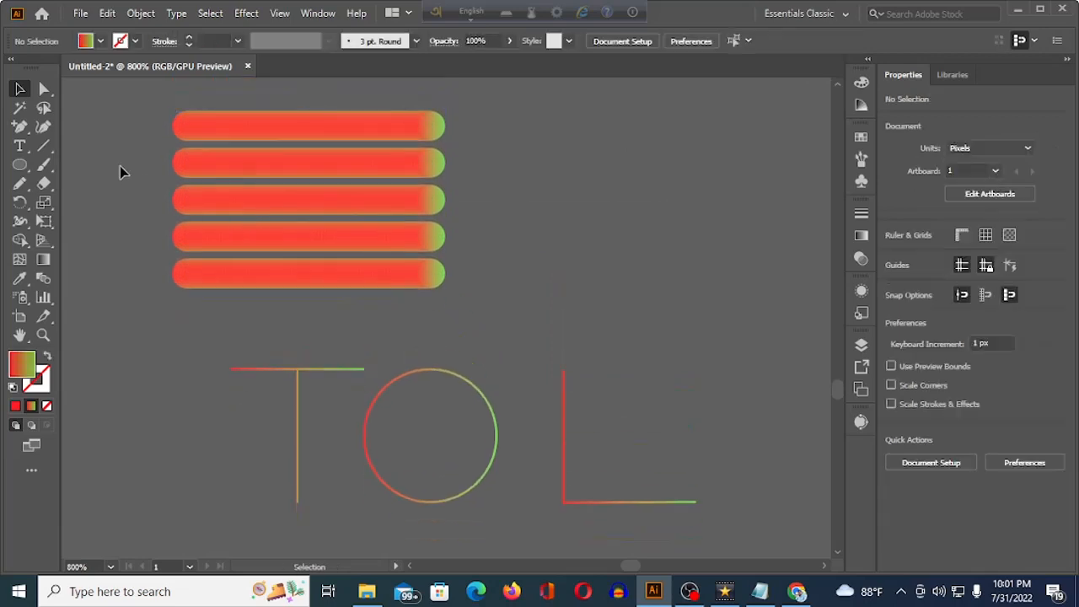
Apply the lowest blended bar to the T's crossbar line with Replace Spine.
left_click(265, 377)
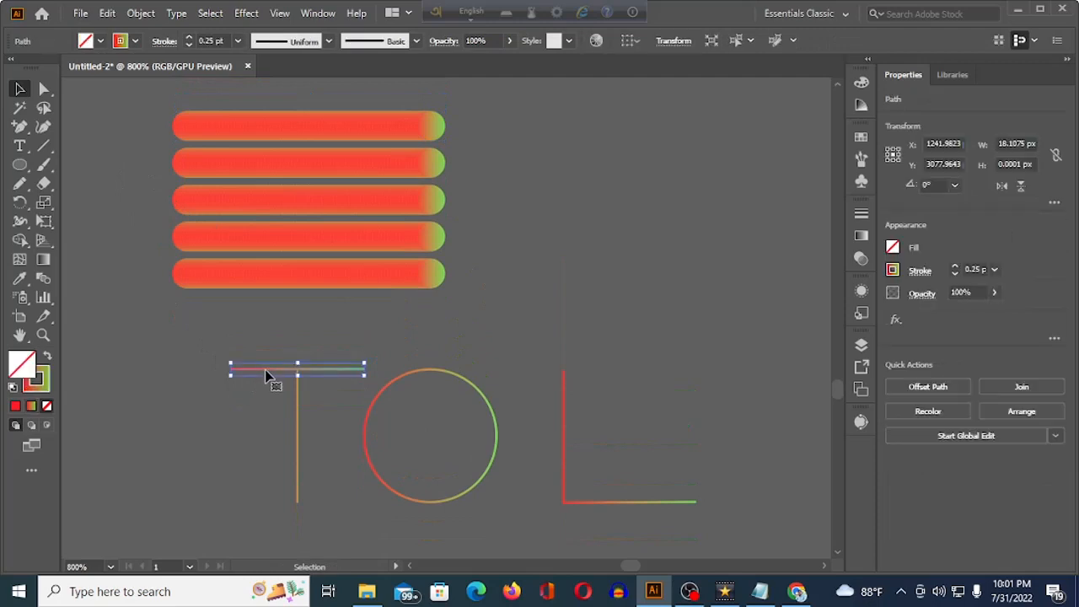
left_click(290, 290, "shift")
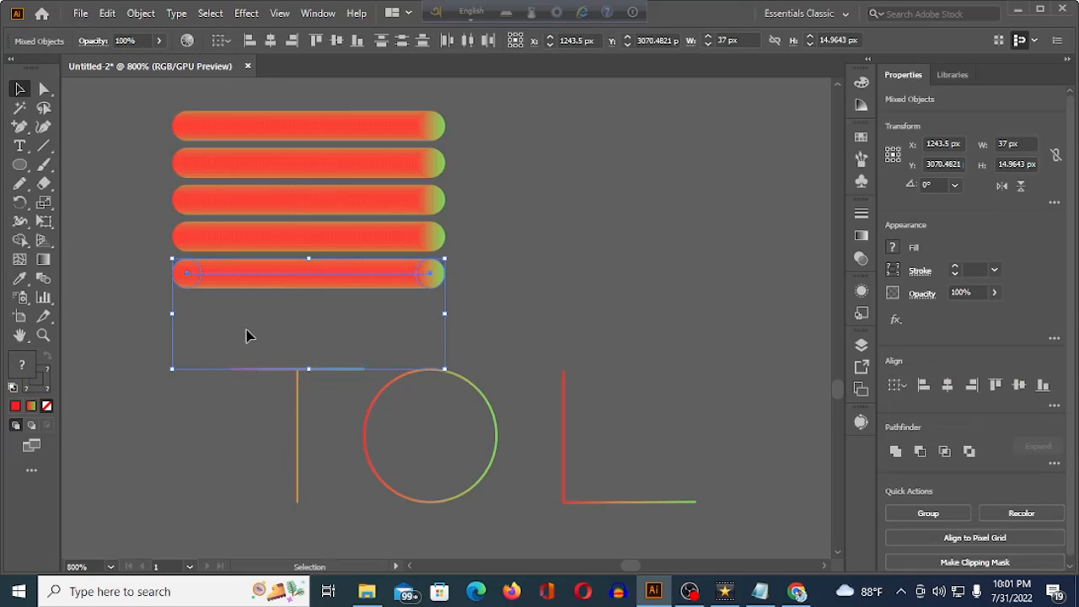
left_click(141, 15)
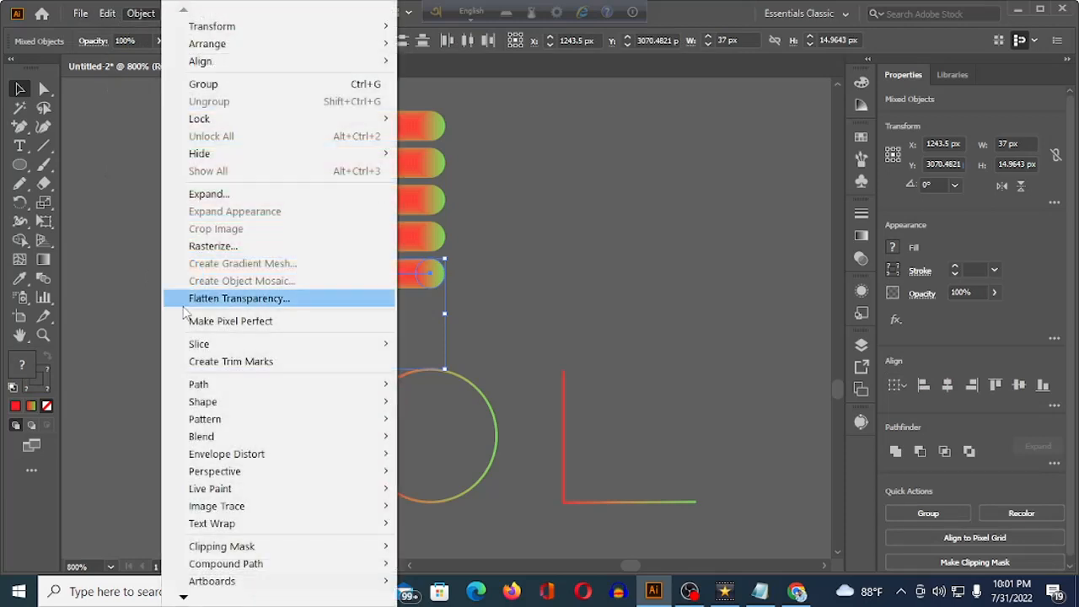
mouse_move(244, 439)
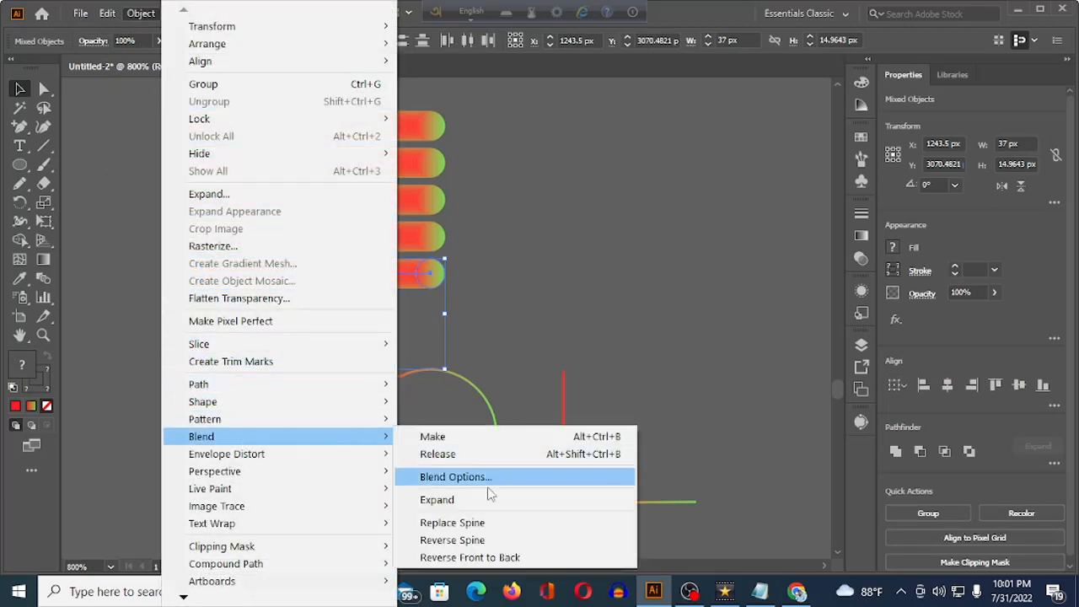
left_click(506, 524)
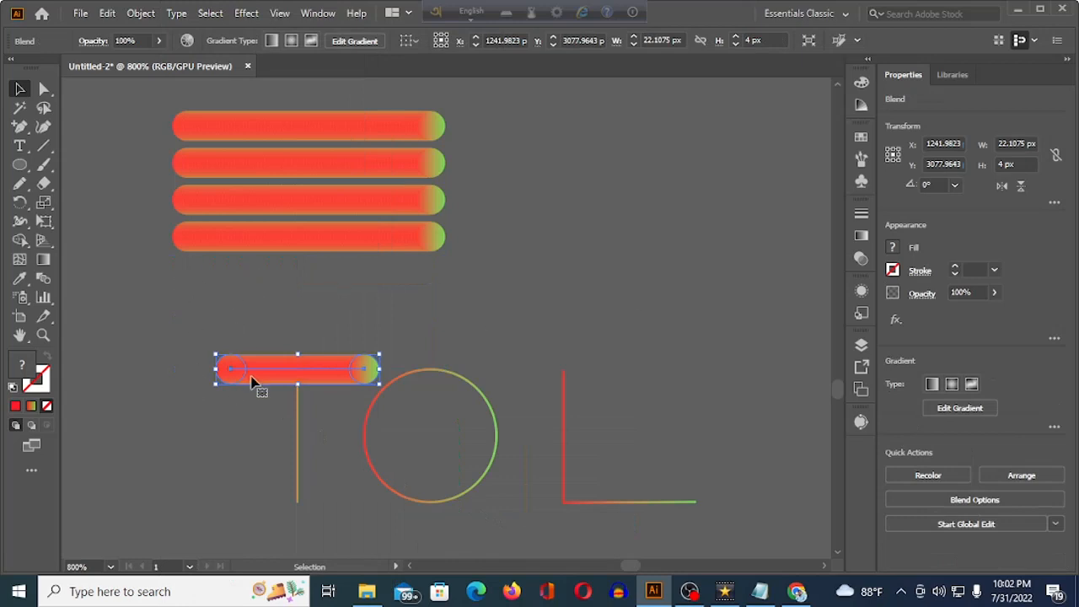
left_click(143, 331)
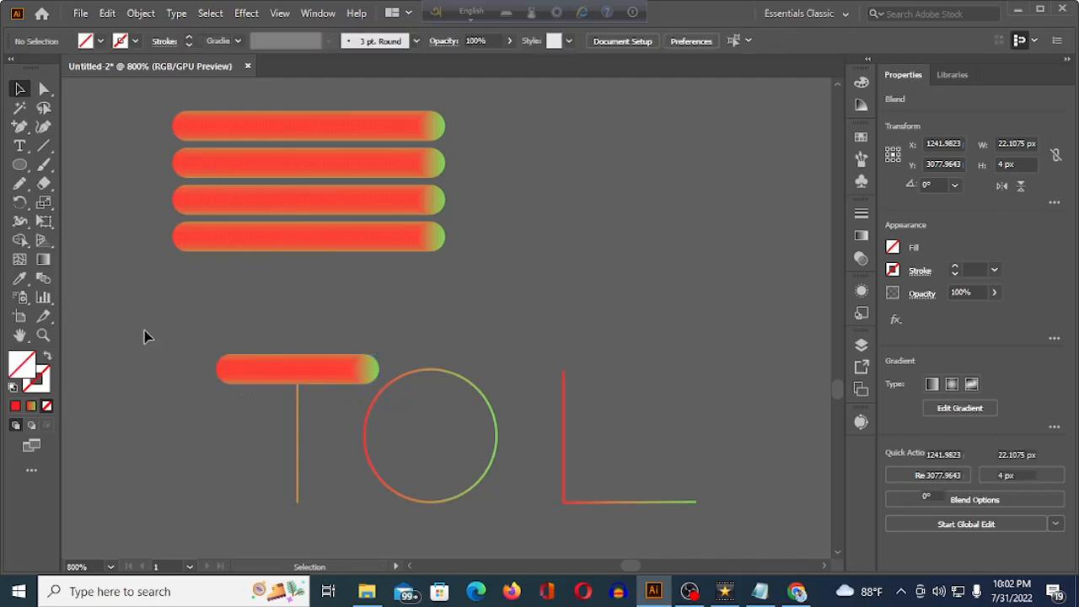
Apply the lowest remaining blended bar to the T's vertical stem with Replace Spine.
left_click(299, 429)
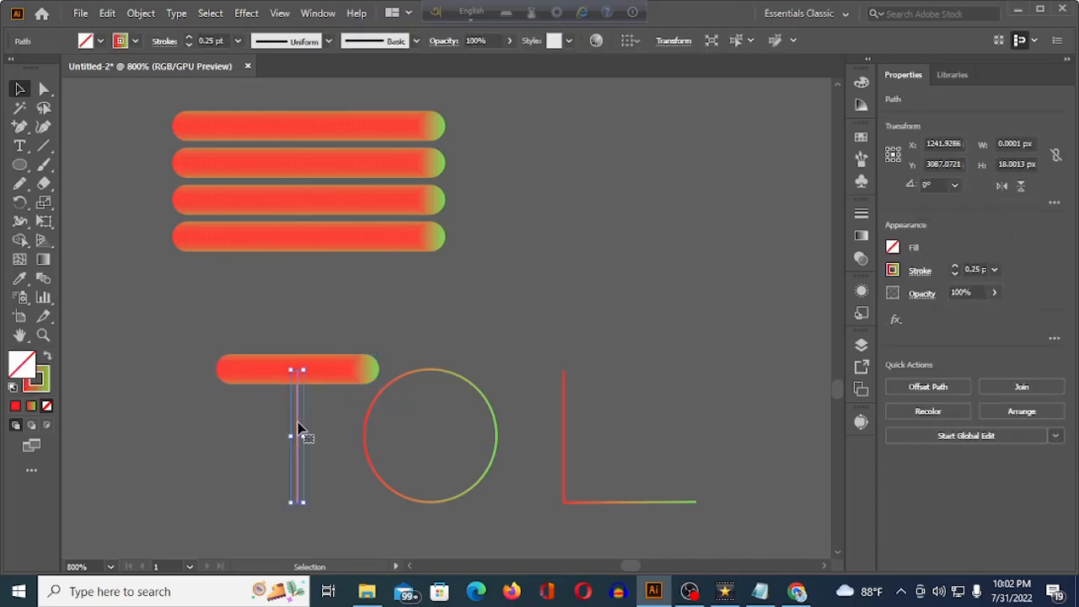
left_click(344, 236, "shift")
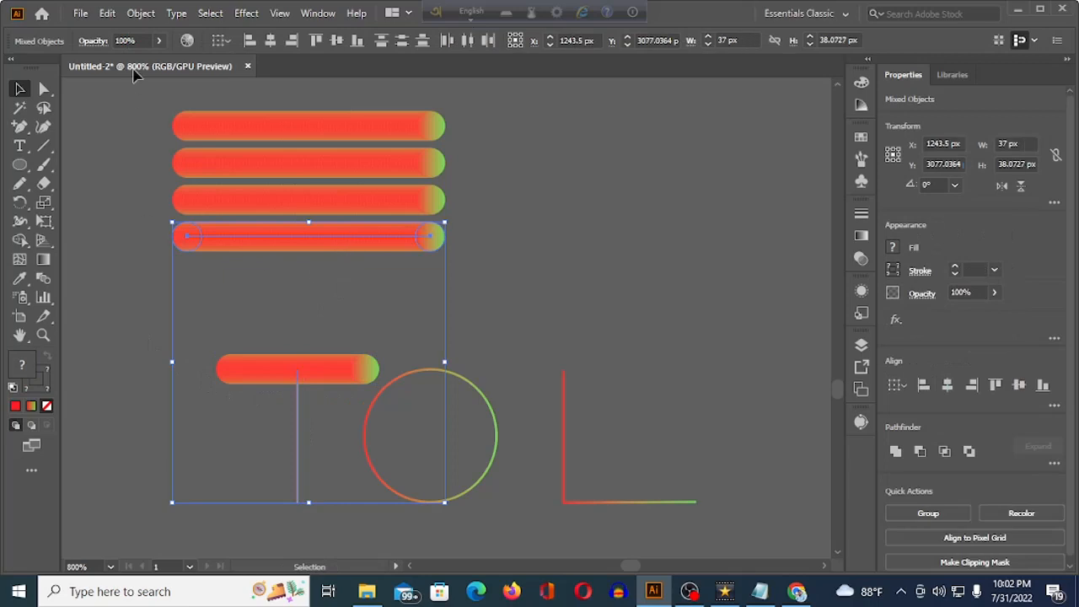
left_click(141, 14)
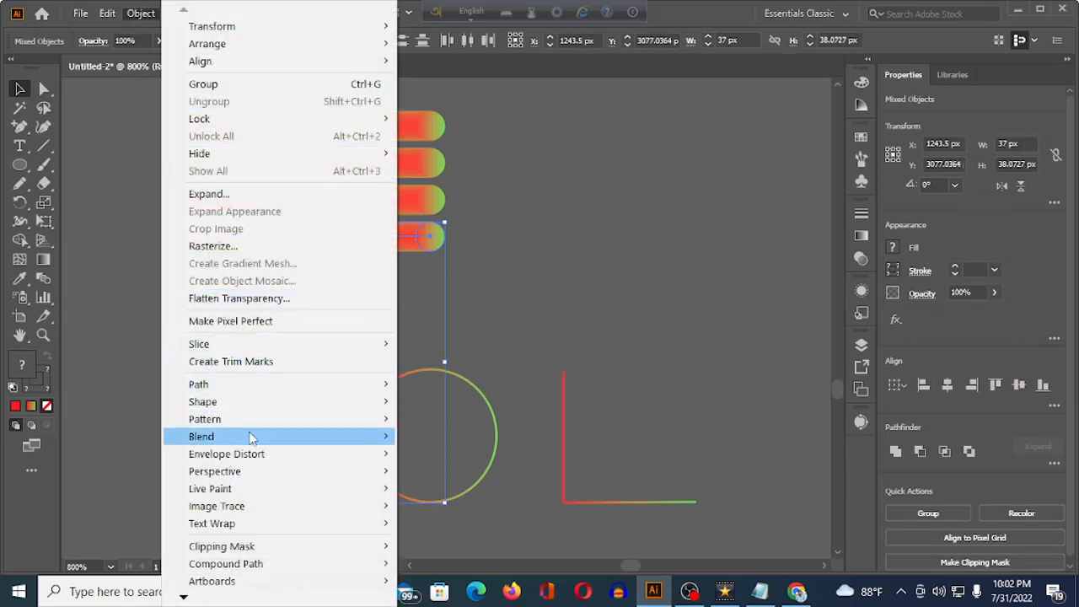
mouse_move(253, 437)
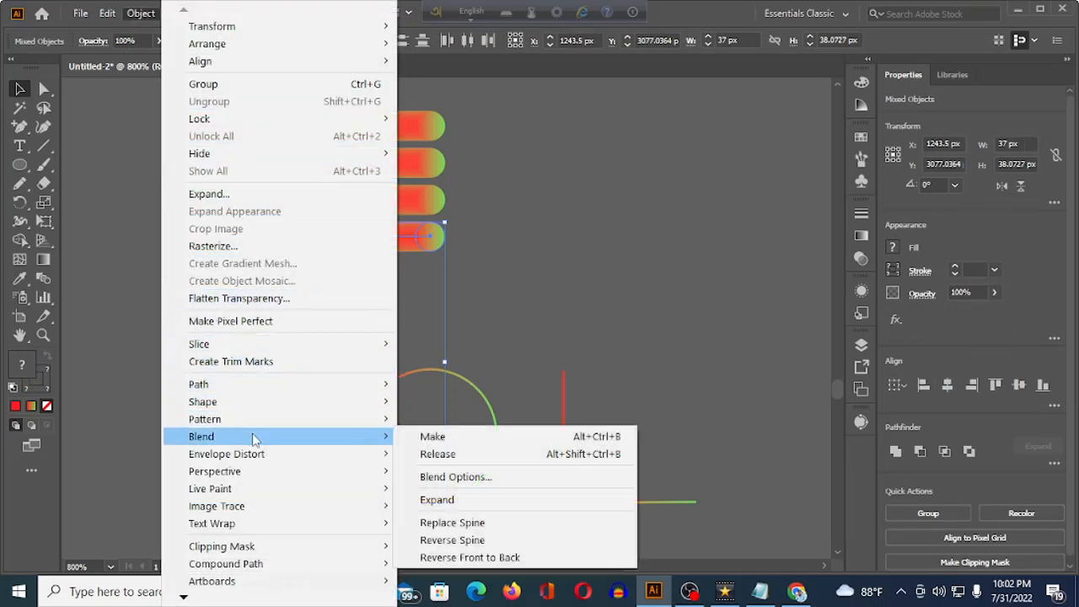
left_click(476, 526)
left_click(471, 329)
Send the T's blended stem to the back, behind the crossbar.
left_click(300, 421)
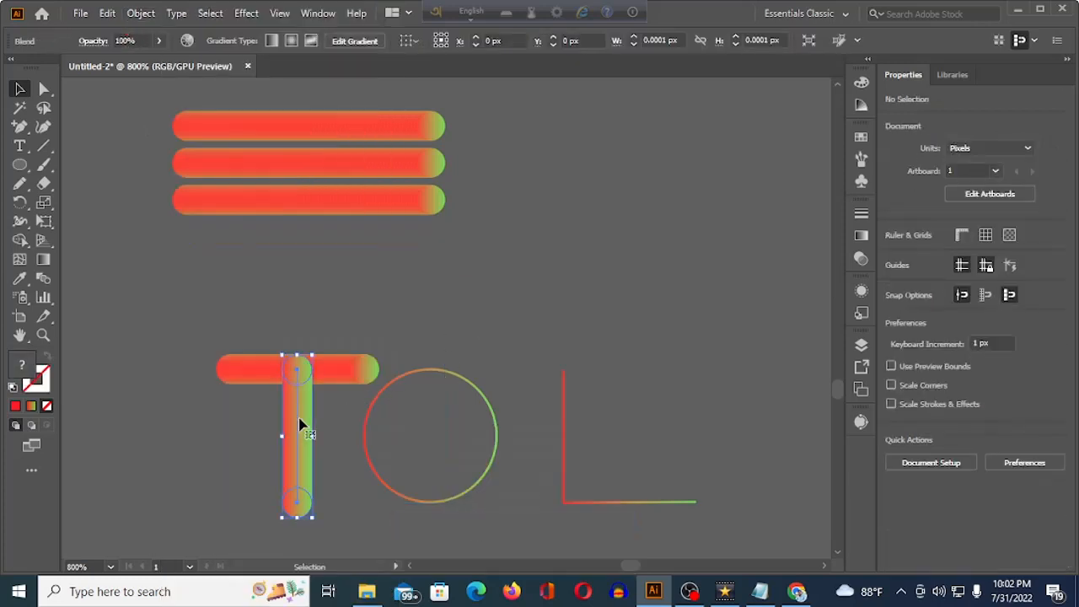
right_click(300, 421)
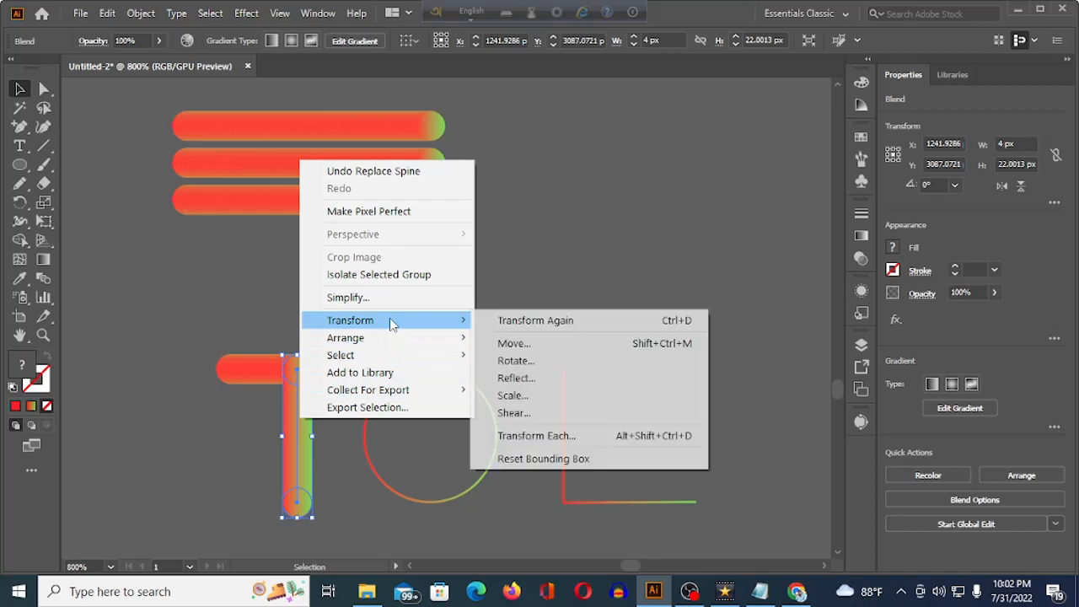
mouse_move(428, 339)
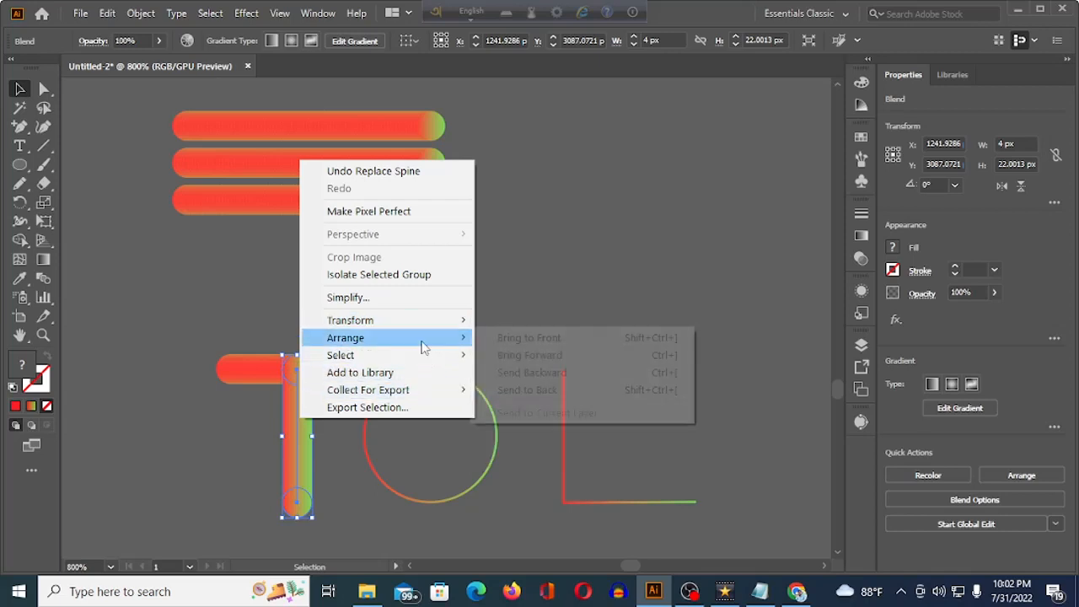
left_click(517, 390)
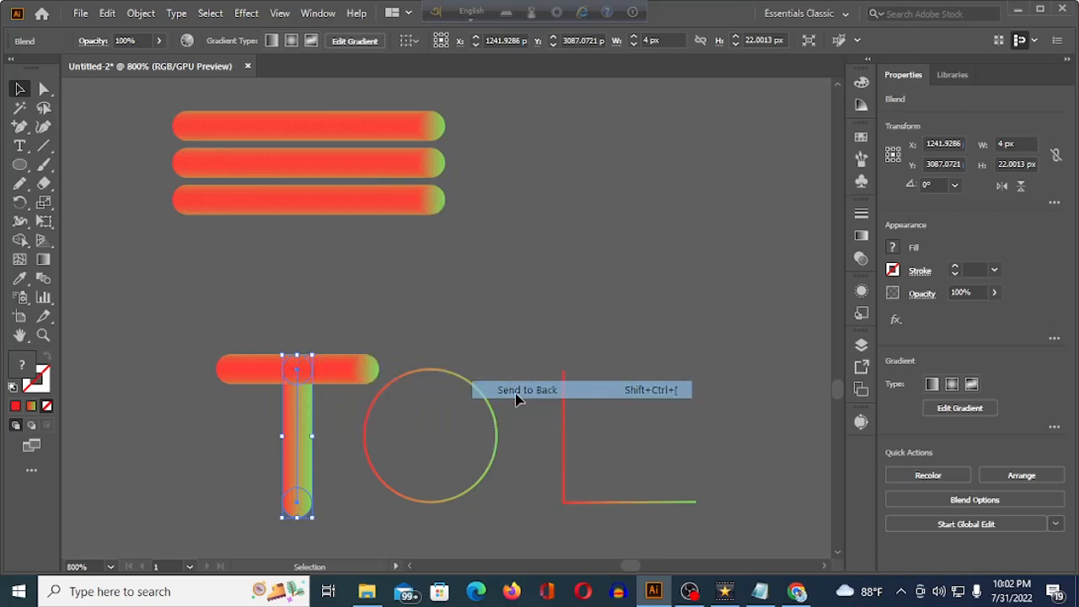
Apply the lowest remaining blended bar to the circle path with Replace Spine to form the O.
left_click(218, 287)
scroll(375, 333, "down", 1)
scroll(375, 333, "down", 2)
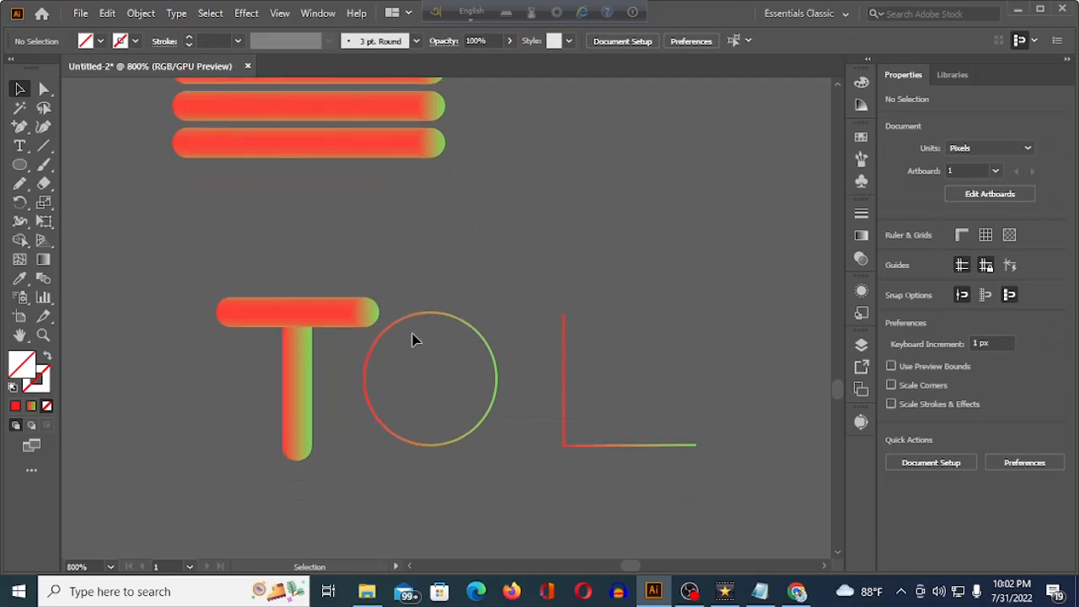
left_click(408, 321)
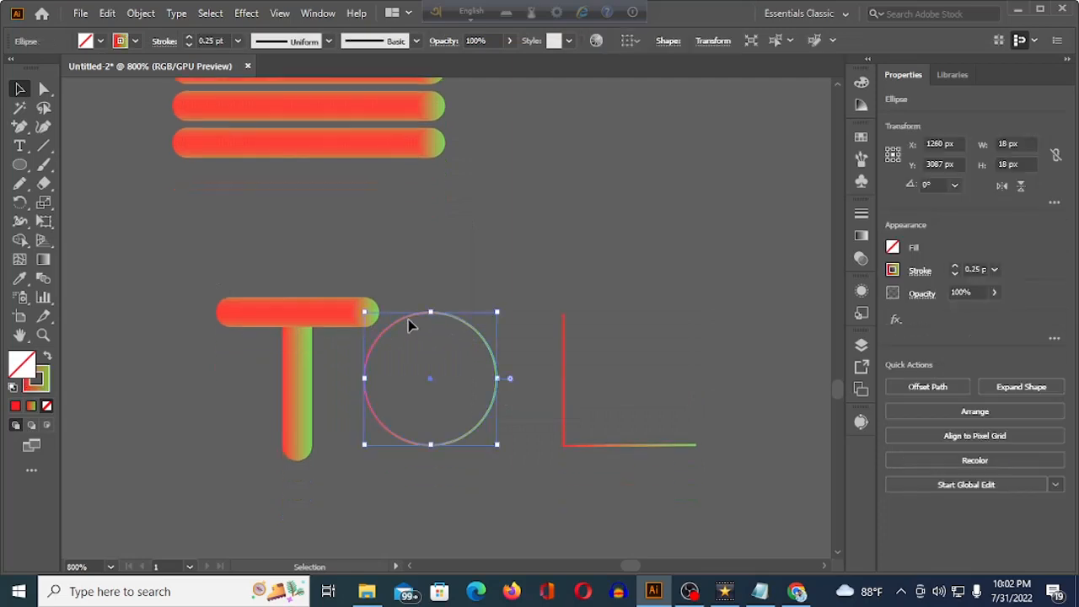
left_click(296, 154, "shift")
left_click(141, 13)
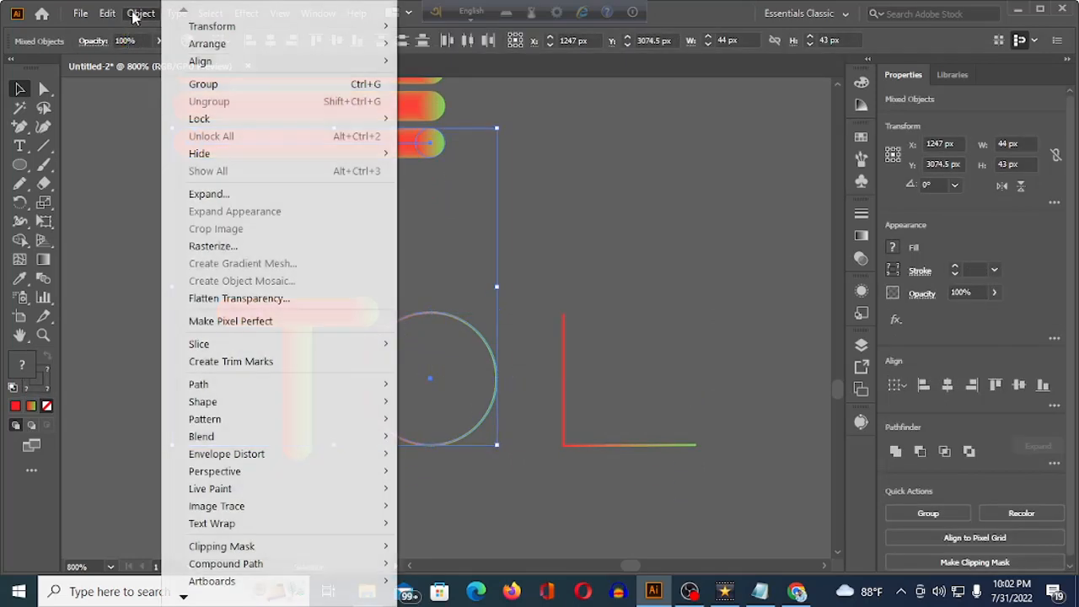
mouse_move(221, 442)
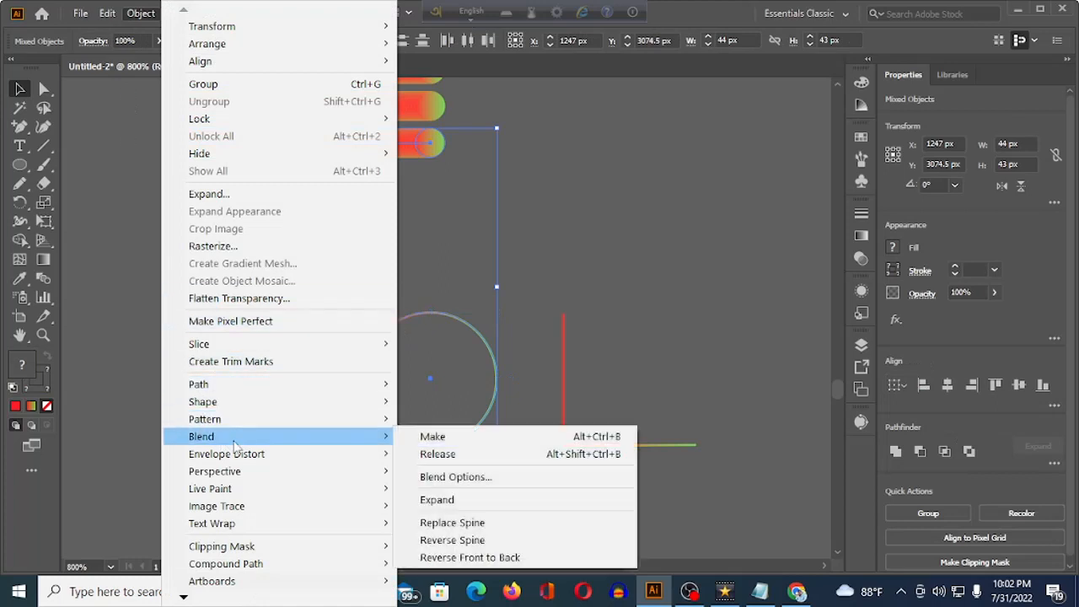
left_click(455, 523)
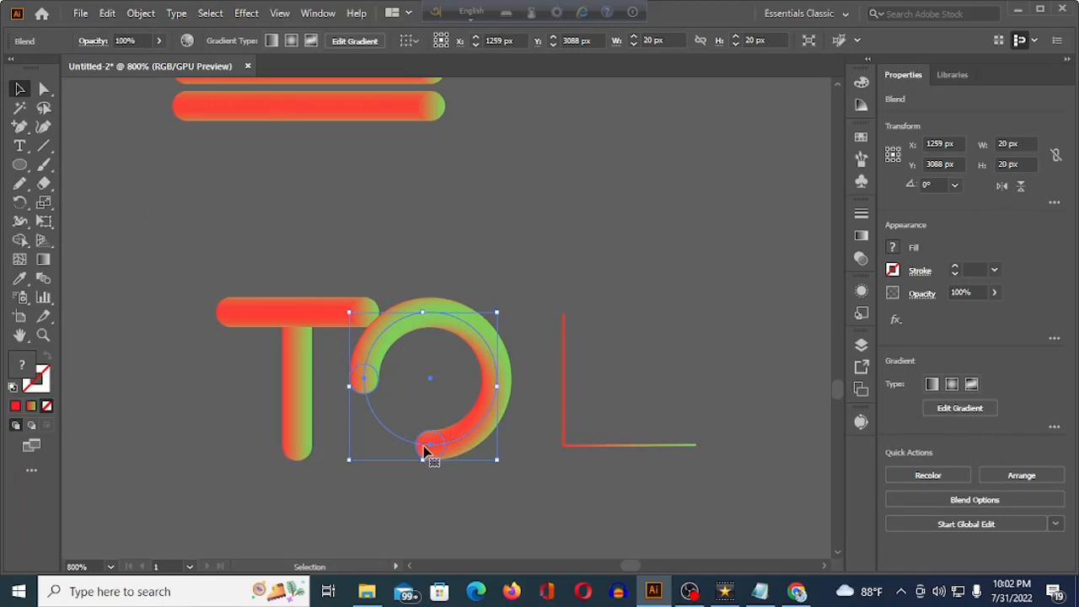
Close the gap in the blended O by adding two anchor points on the open lower-left part of its spine.
scroll(424, 452, "down", 1)
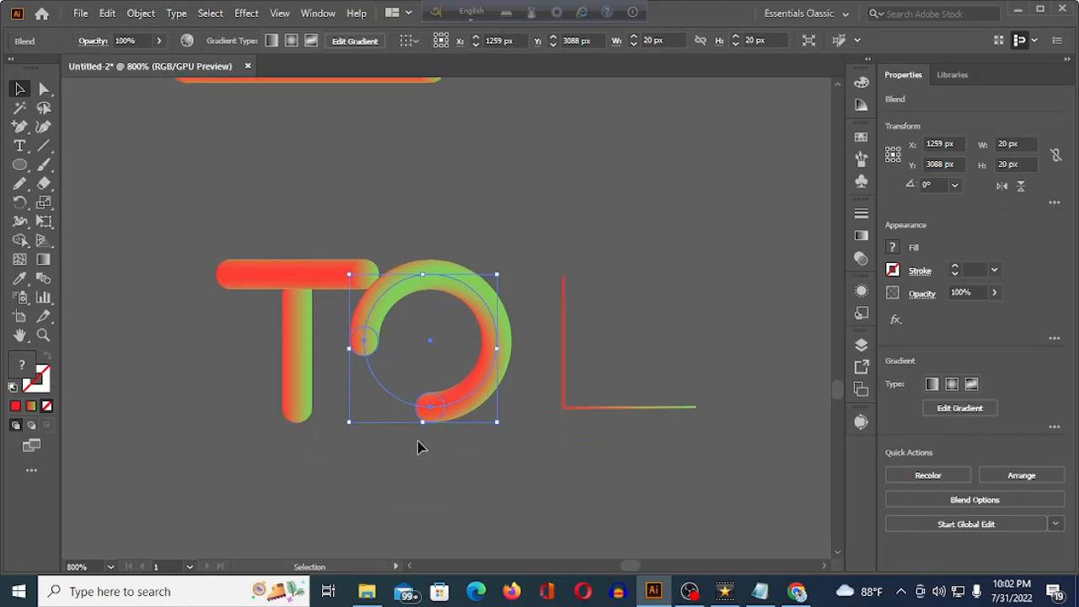
scroll(417, 447, "up", 2)
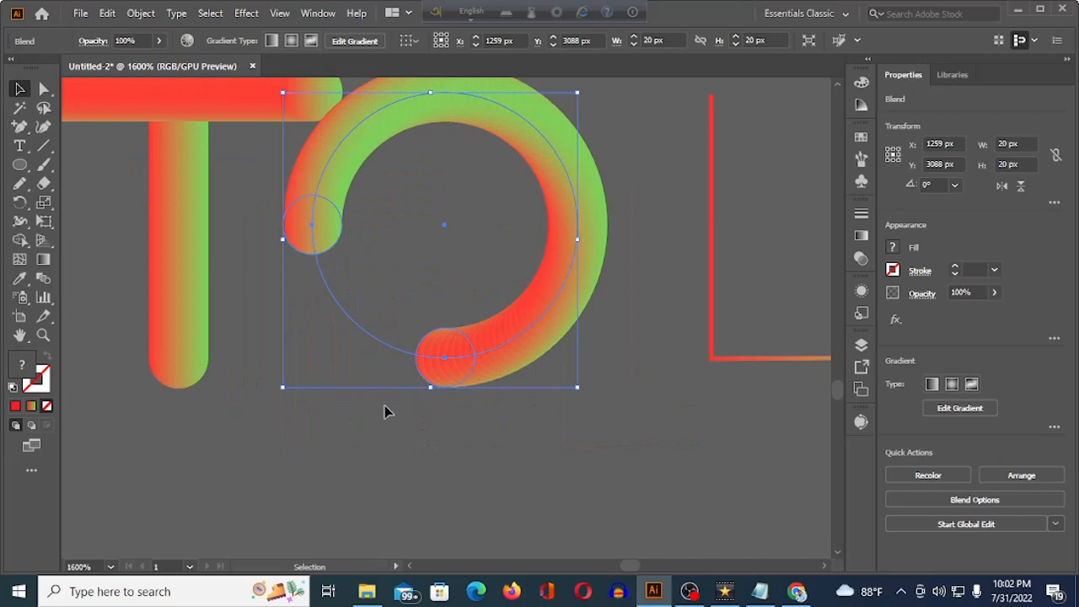
left_click(18, 128)
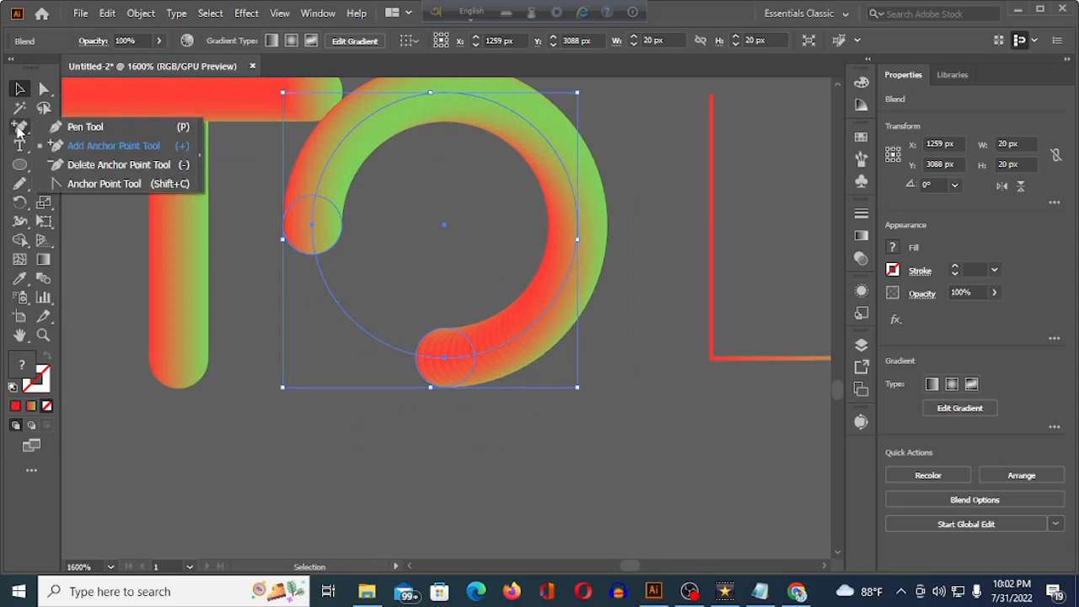
left_click(100, 147)
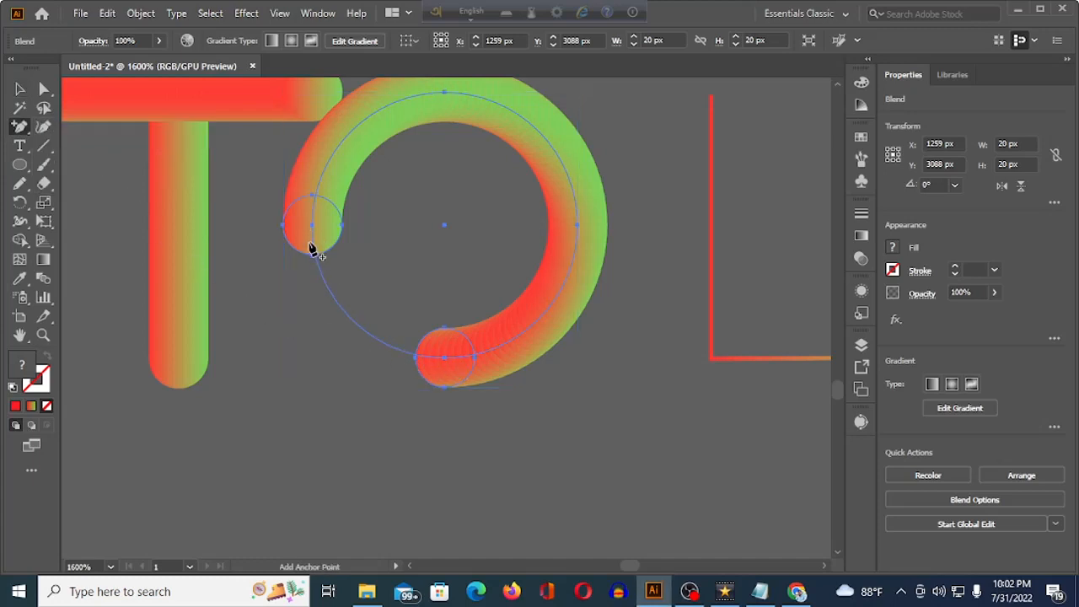
left_click(388, 351)
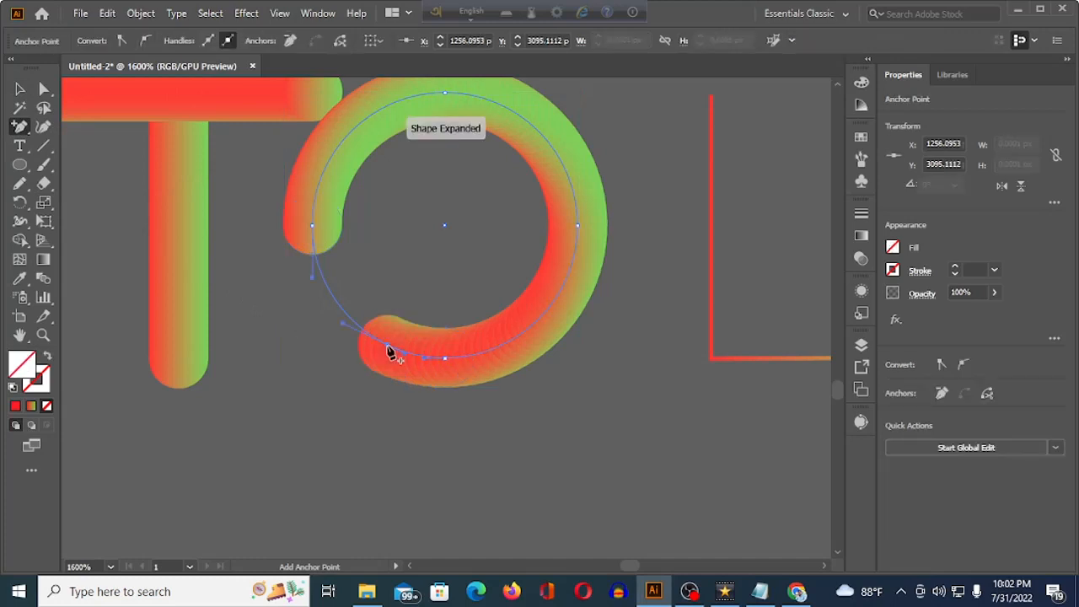
left_click(317, 256)
scroll(323, 278, "up", 2)
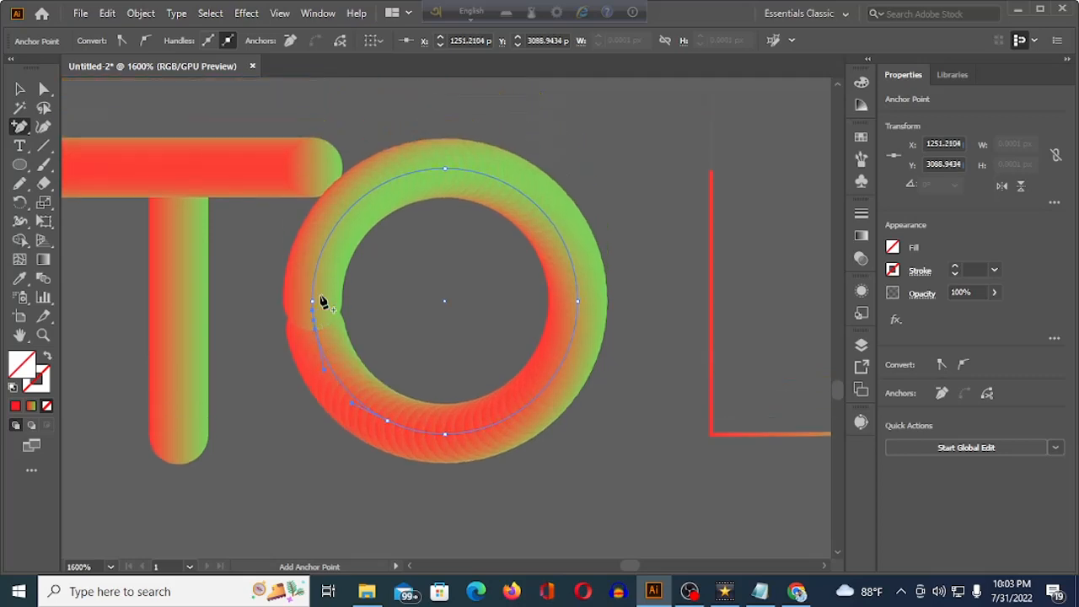
Move the L path about 22 px to the right and place a copy of the blended O in the gap.
scroll(323, 303, "up", 1)
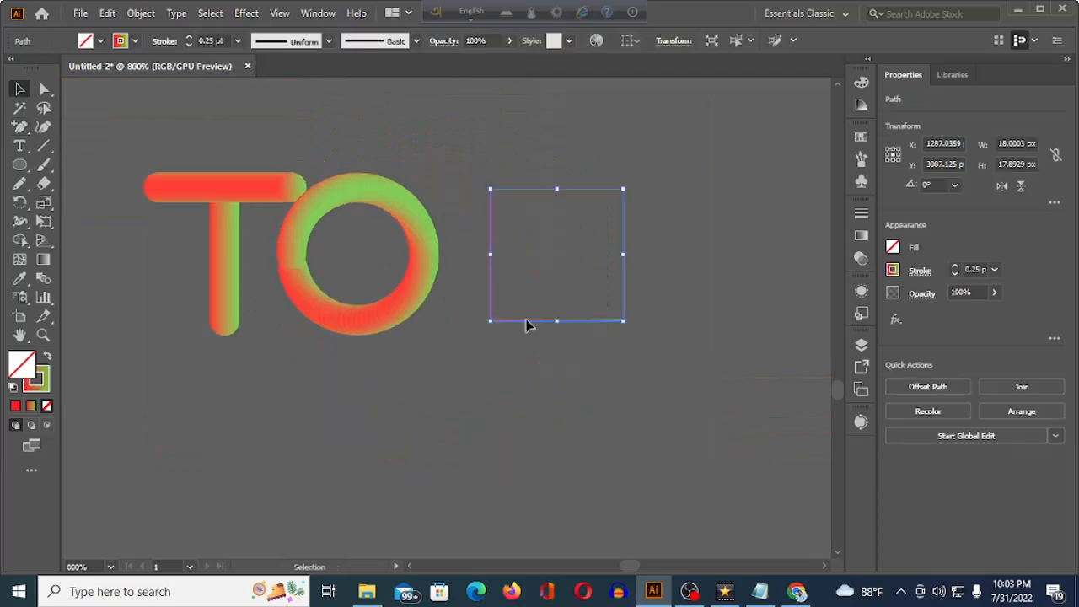
left_click(526, 326)
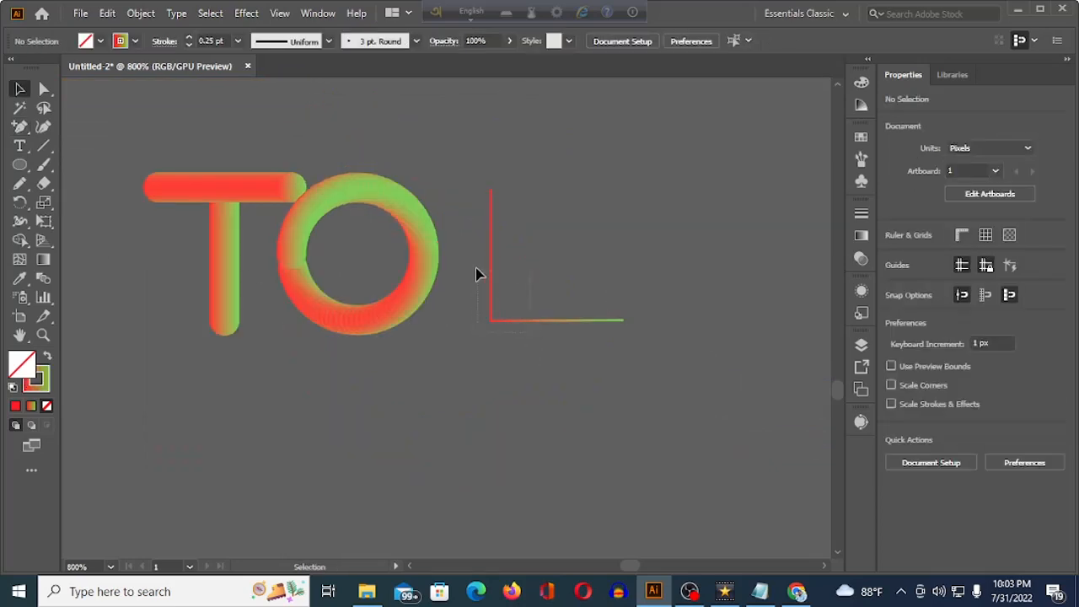
left_click_drag(476, 274, 682, 322)
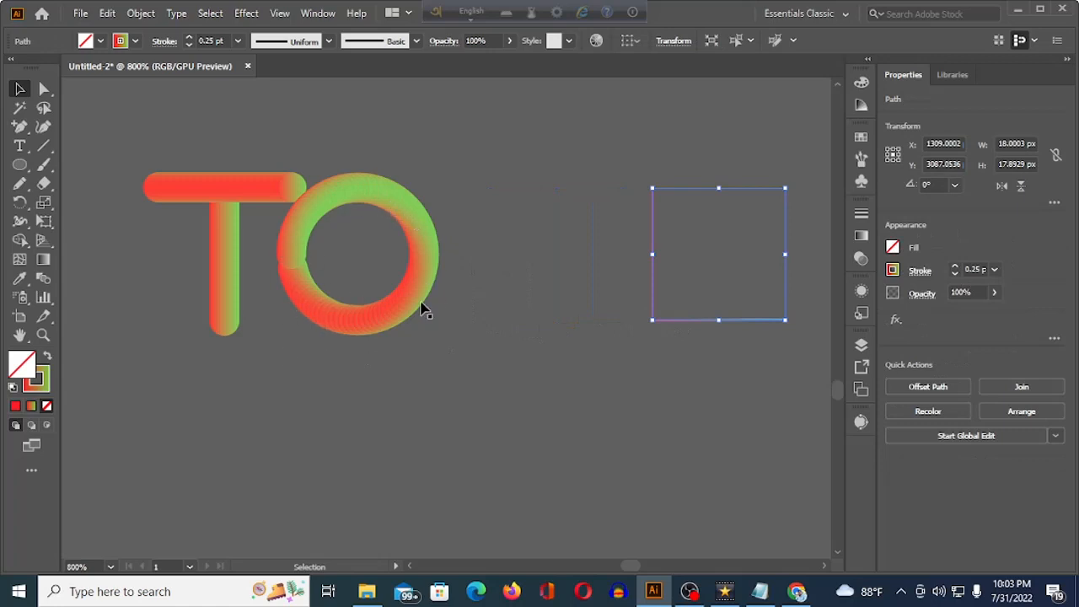
left_click(367, 328)
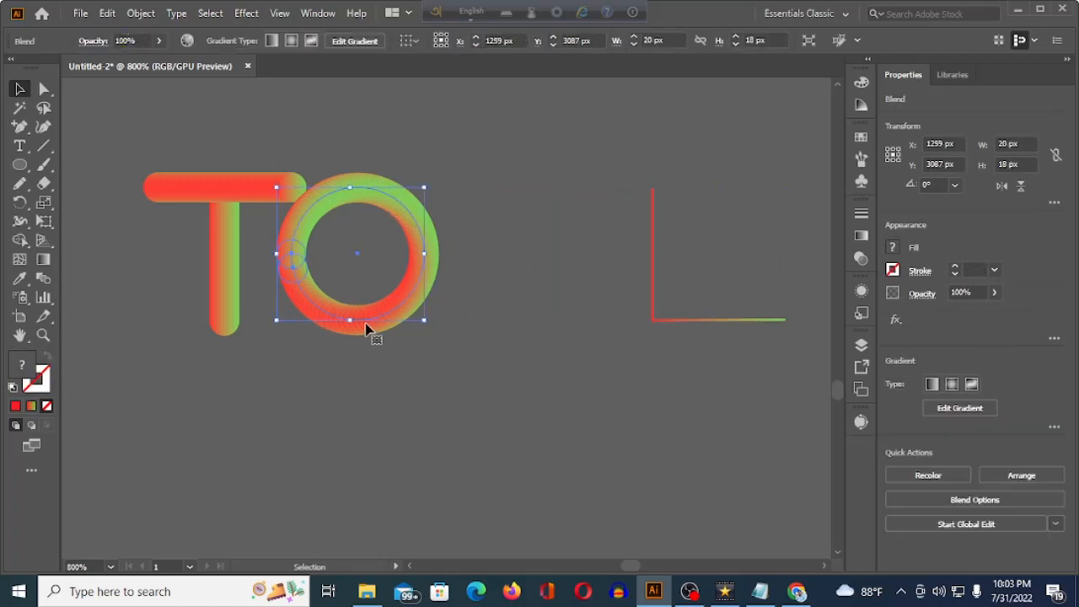
left_click_drag(367, 328, 532, 339)
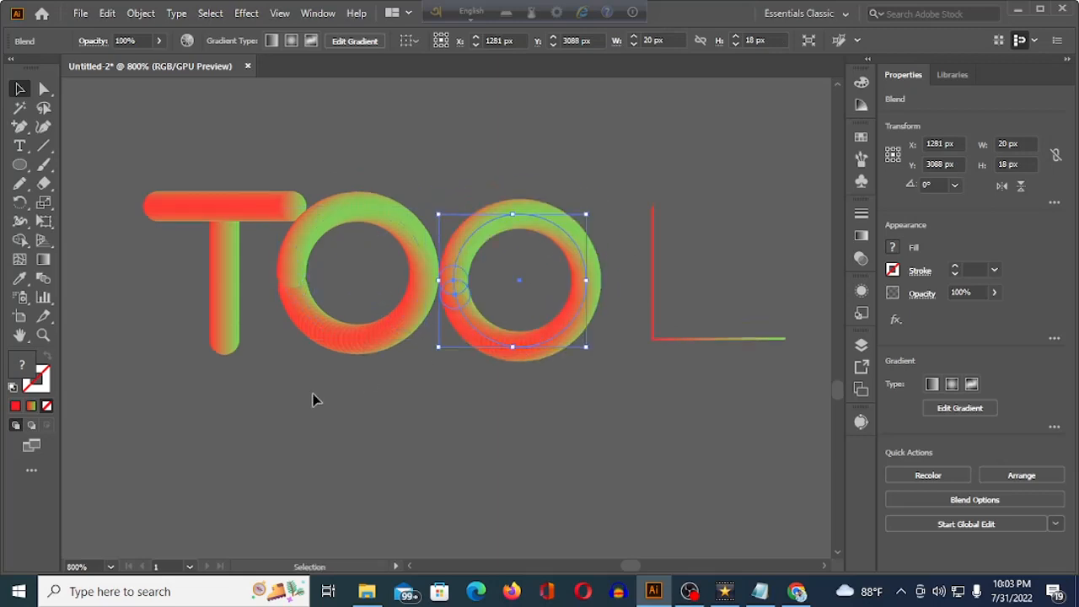
Apply the lower of the two remaining blended bars to the L path with Replace Spine.
scroll(313, 398, "up", 2)
scroll(313, 398, "down", 2)
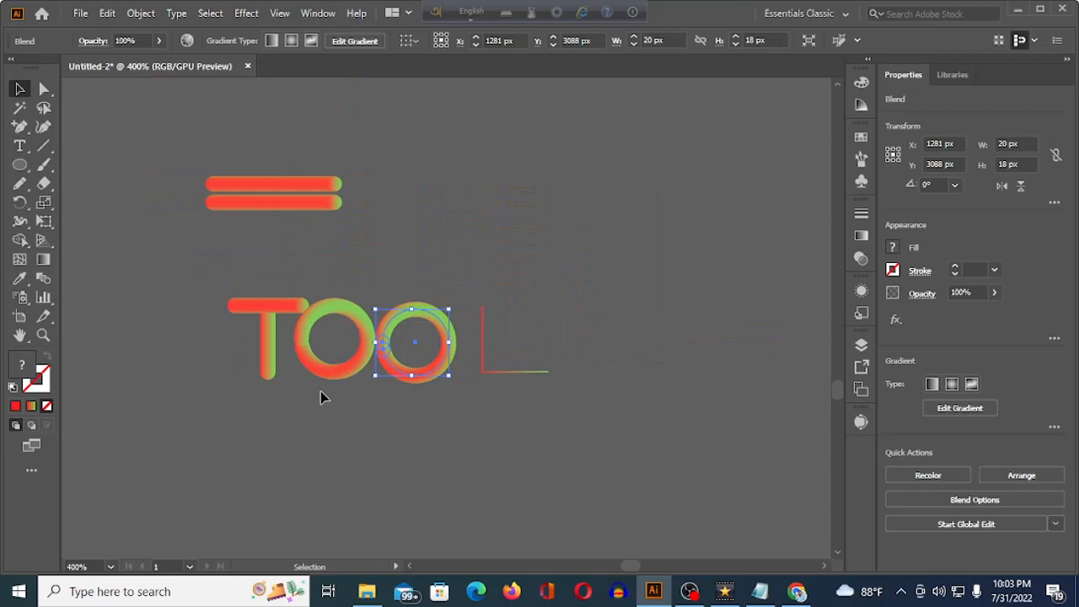
left_click(462, 256)
left_click(310, 203)
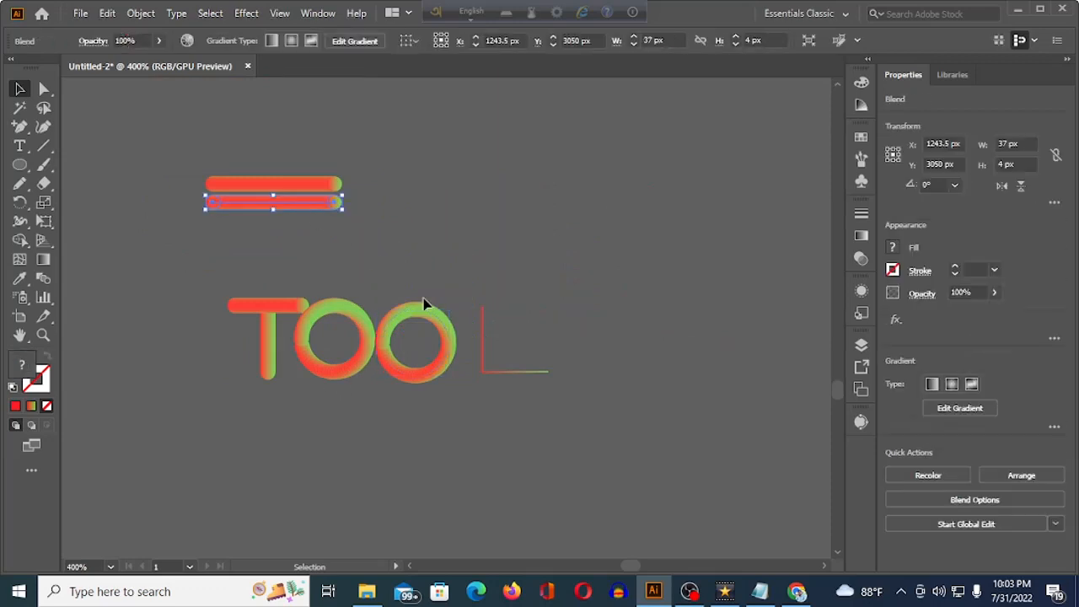
left_click(492, 371)
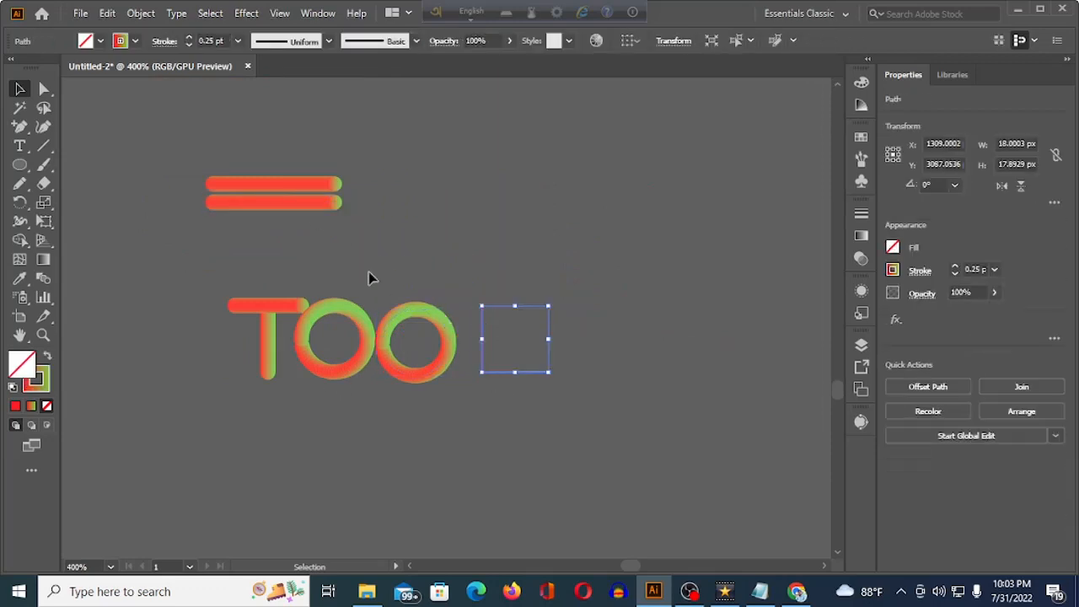
left_click(312, 207, "shift")
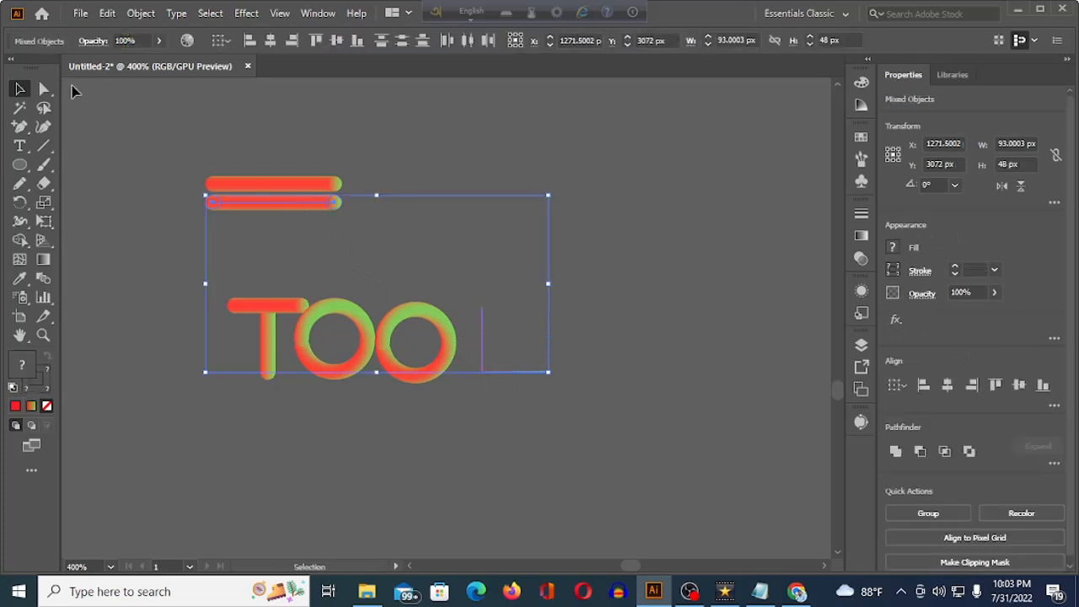
left_click(140, 14)
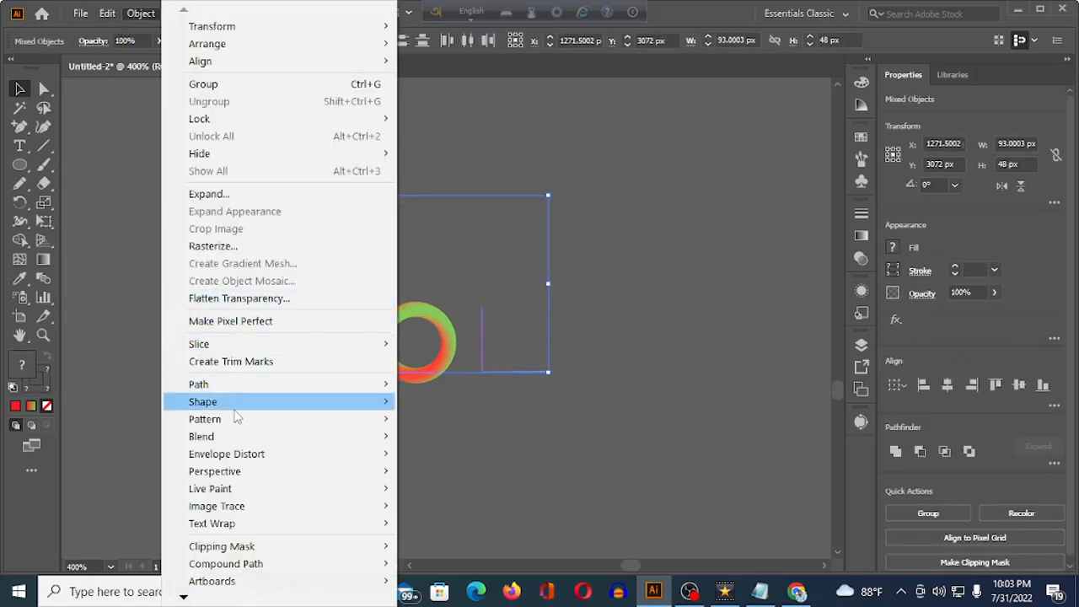
mouse_move(253, 436)
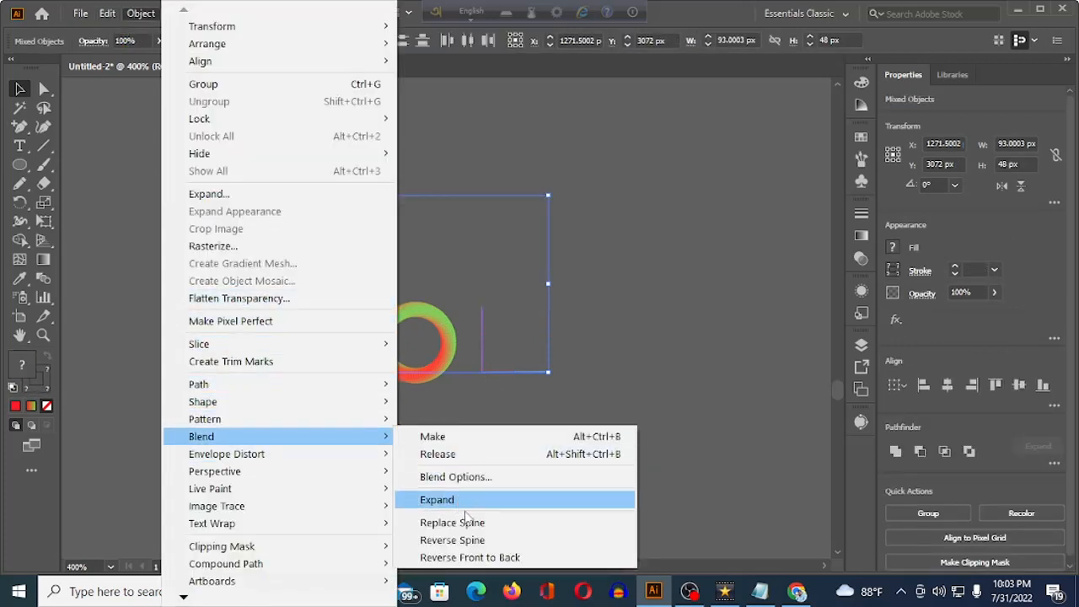
left_click(470, 522)
left_click(553, 278)
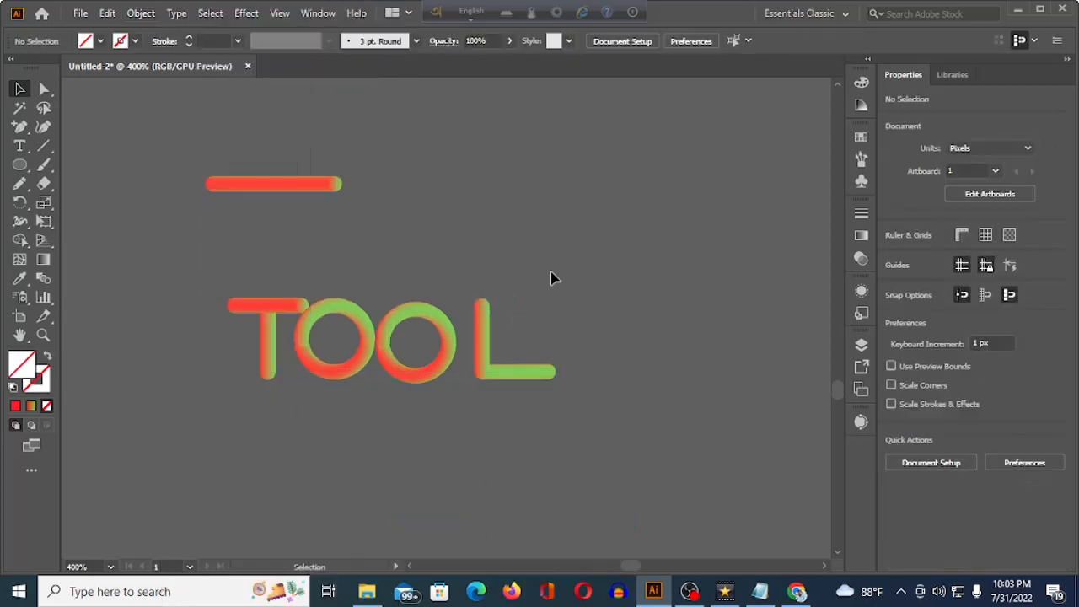
Nudge the blended L 4 px left toward the second O, and adjust the spacing of both Os from the T.
left_click(489, 375)
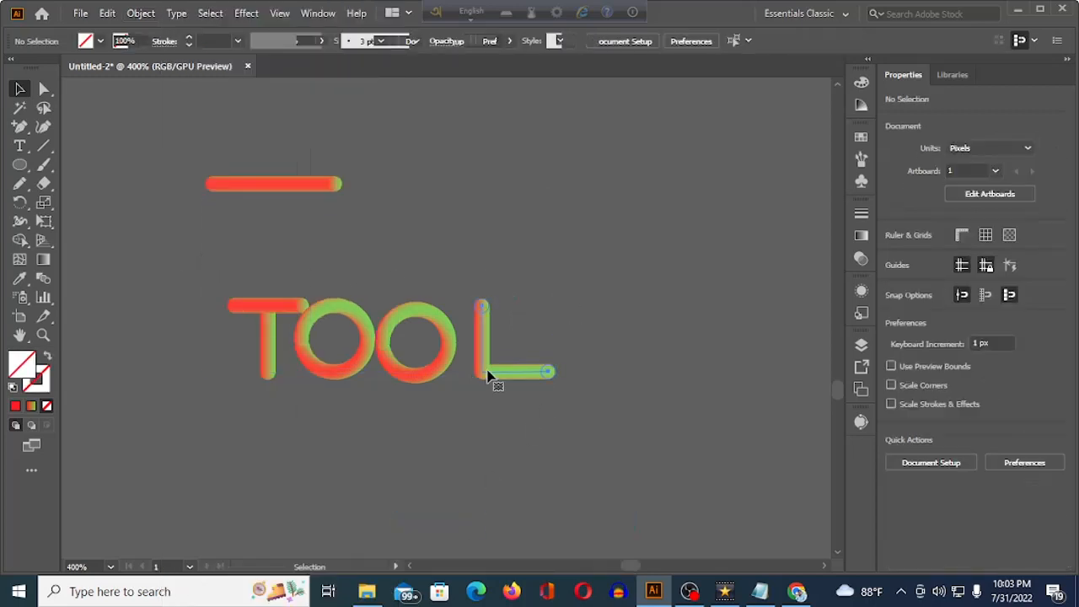
key("Left")
key("Left")
key("Left")
key("Left")
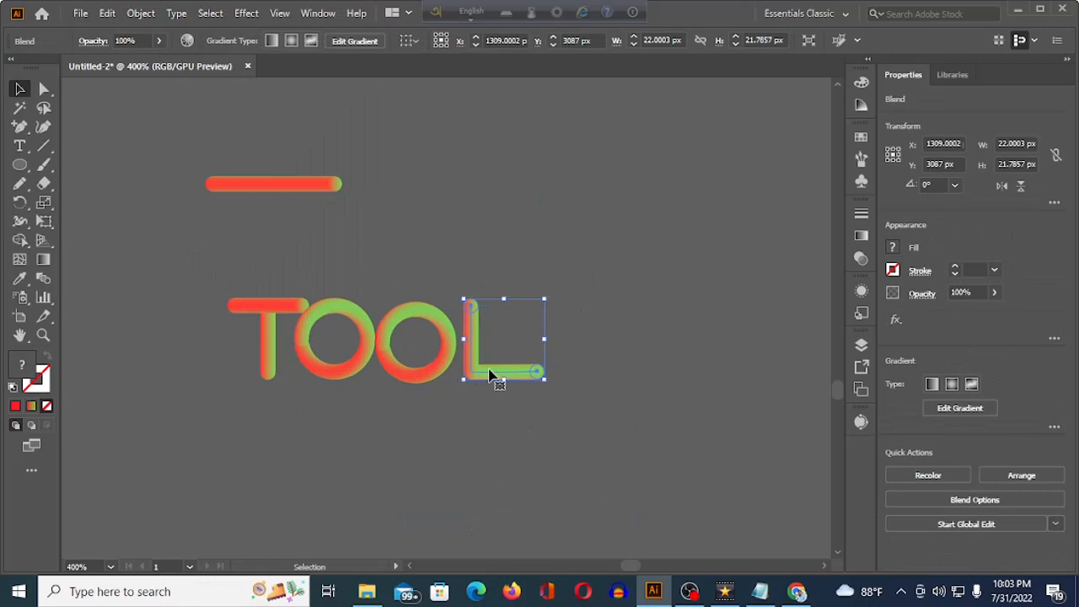
left_click(169, 369)
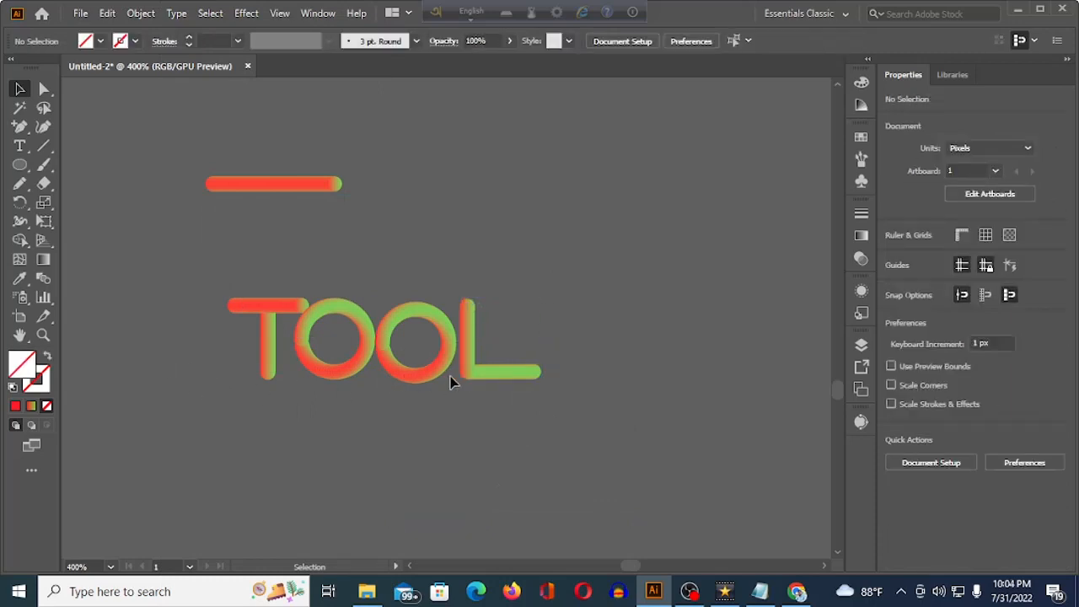
key("ctrl+z")
left_click(202, 301)
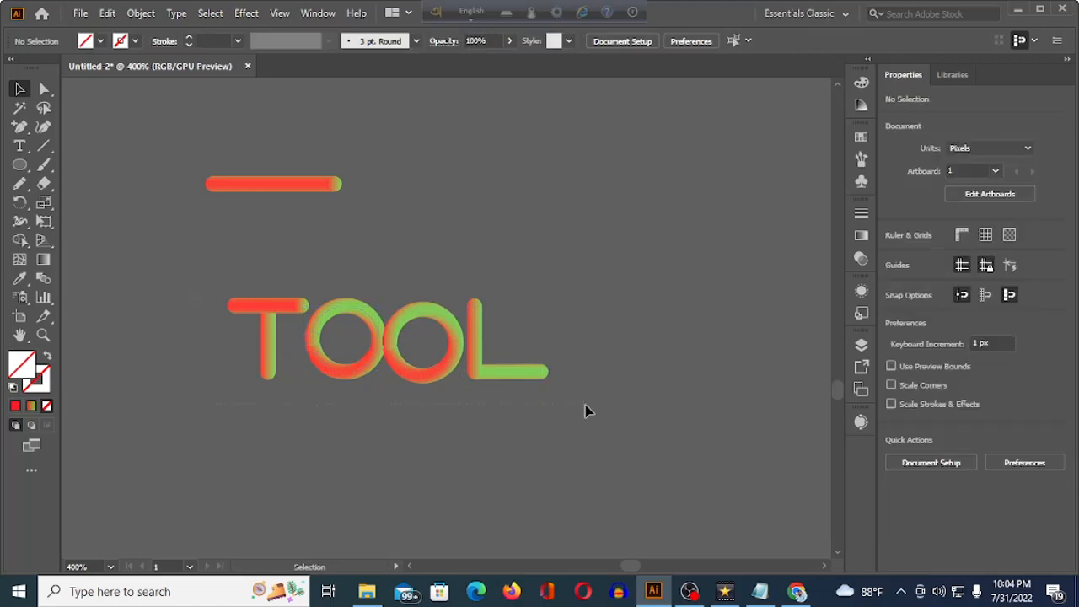
Enlarge the two Os together slightly, to a combined width of 46 px.
left_click_drag(586, 410, 487, 128)
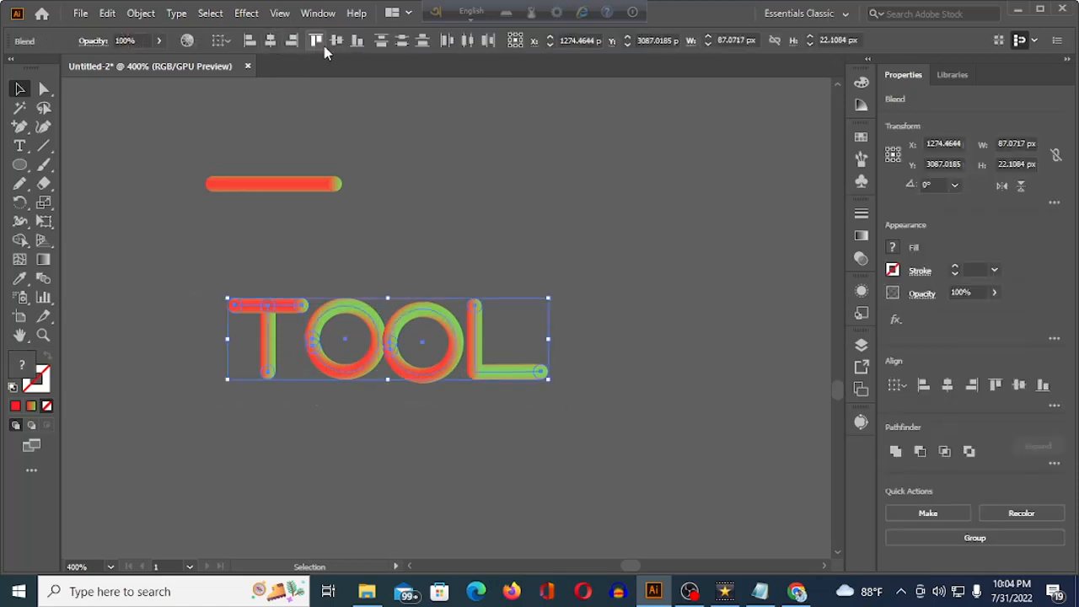
left_click(303, 311)
left_click_drag(305, 314, 288, 295)
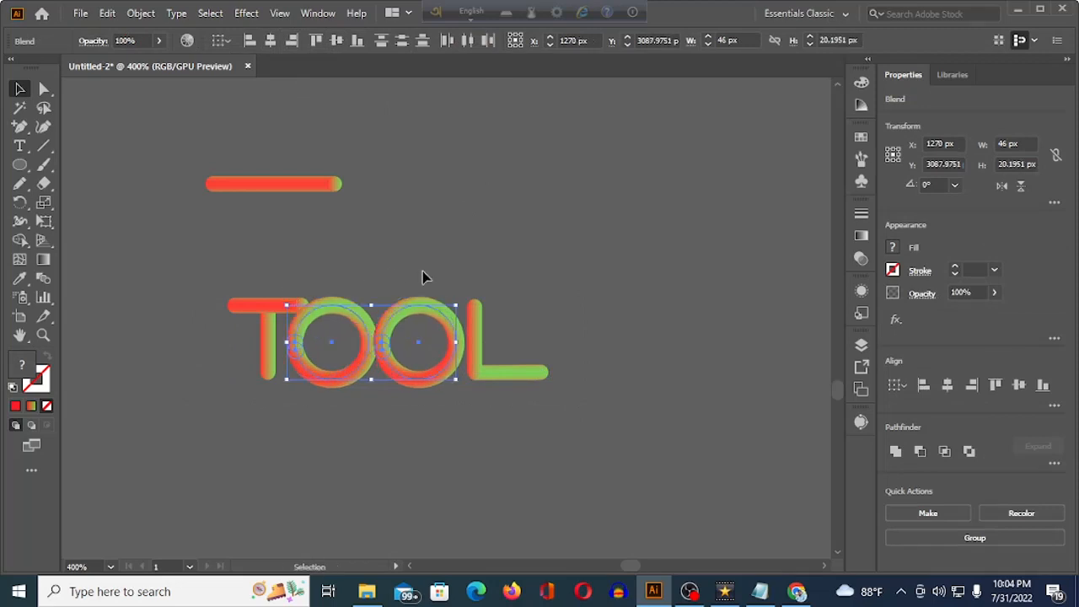
Nudge both enlarged Os about 4 px right, clear of the T's crossbar.
key("Right")
key("Right")
key("Right")
key("Right")
key("Right")
key("Right")
key("Right")
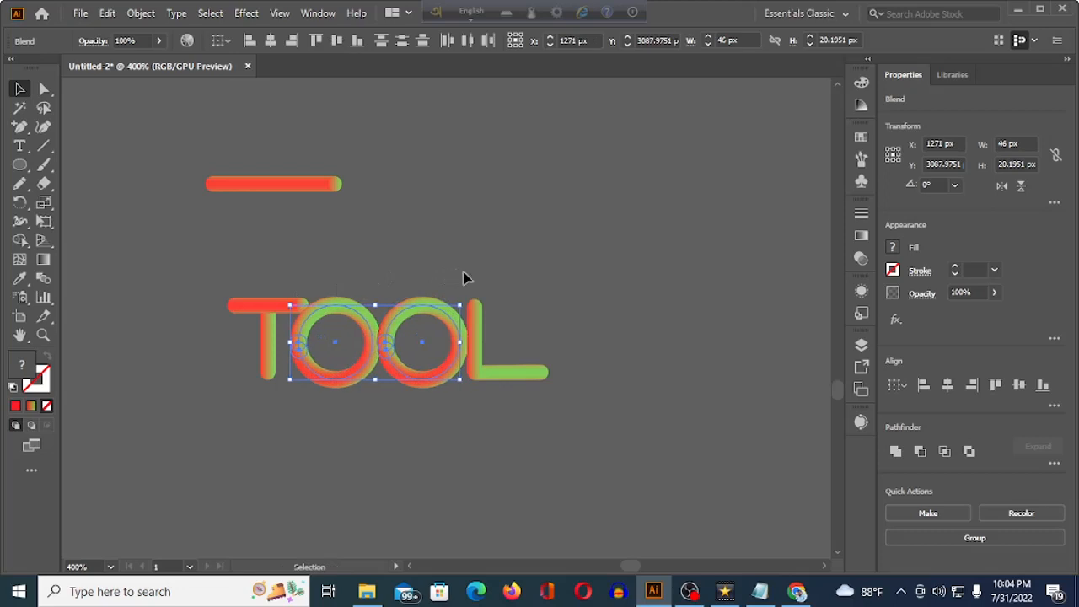
key("Left")
key("Left")
key("Left")
key("Left")
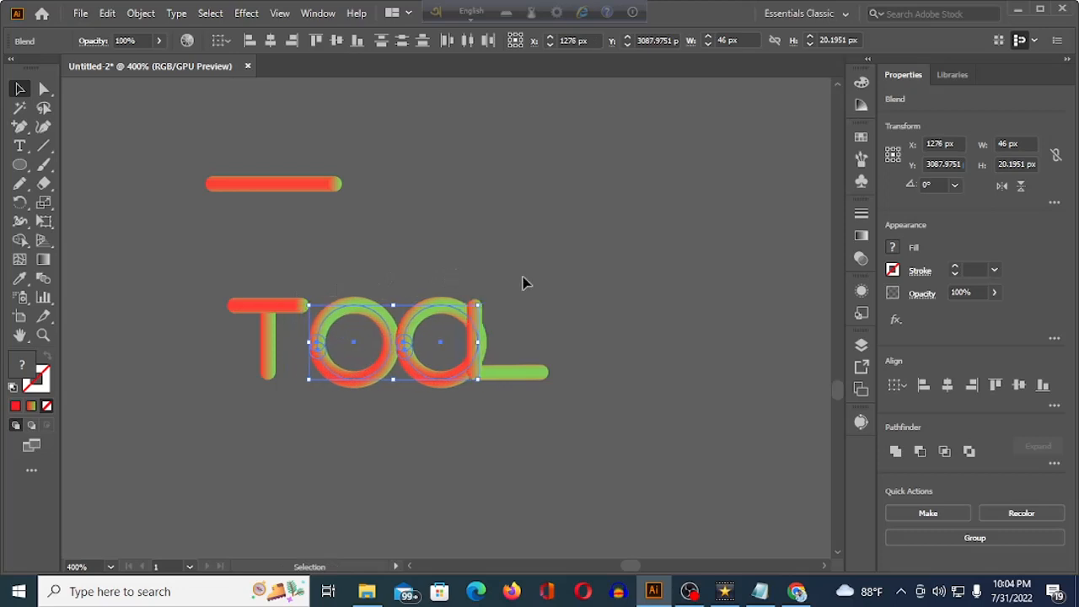
left_click(460, 394)
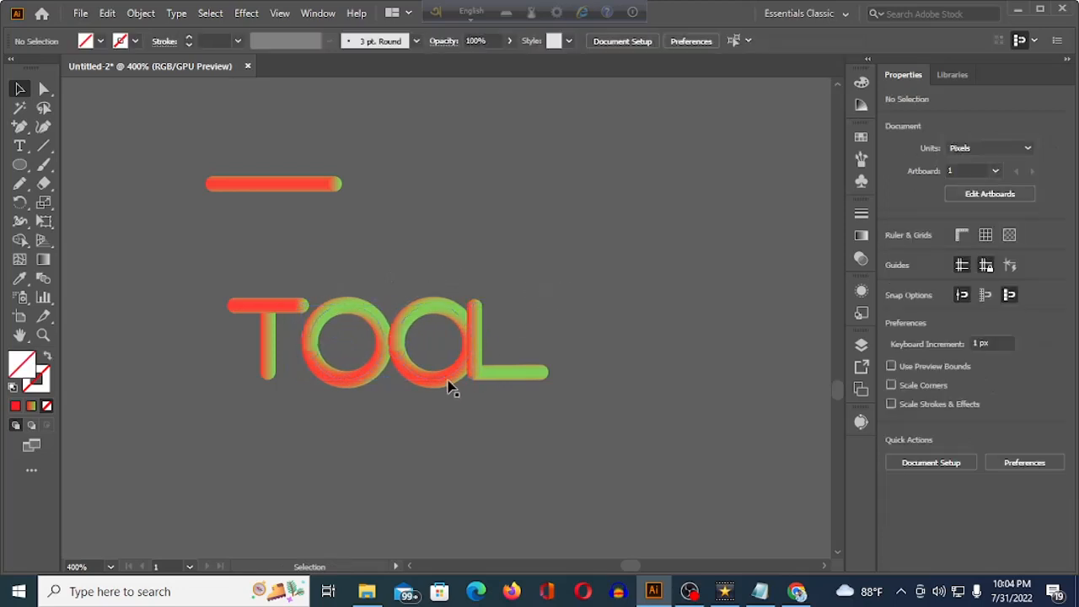
Shift the second O slightly right, and move the L right until it stands clear of that O.
left_click(449, 381)
left_click(493, 400)
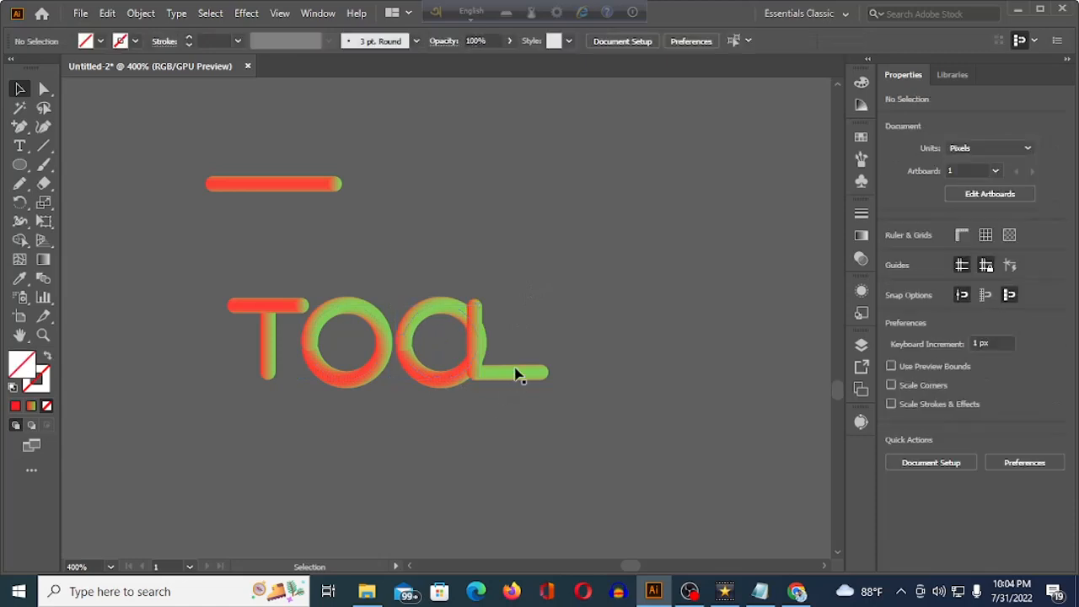
left_click(519, 373)
key("Right")
key("Right")
key("Right")
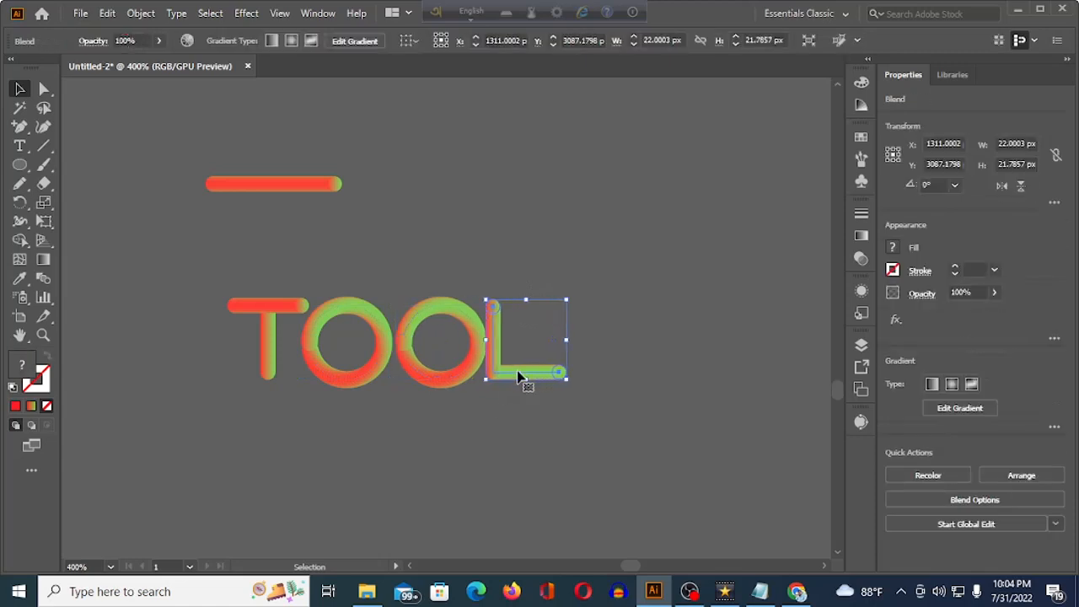
Select all the blended TOOL letters, leaving out the spare bar, and group them.
left_click(446, 406)
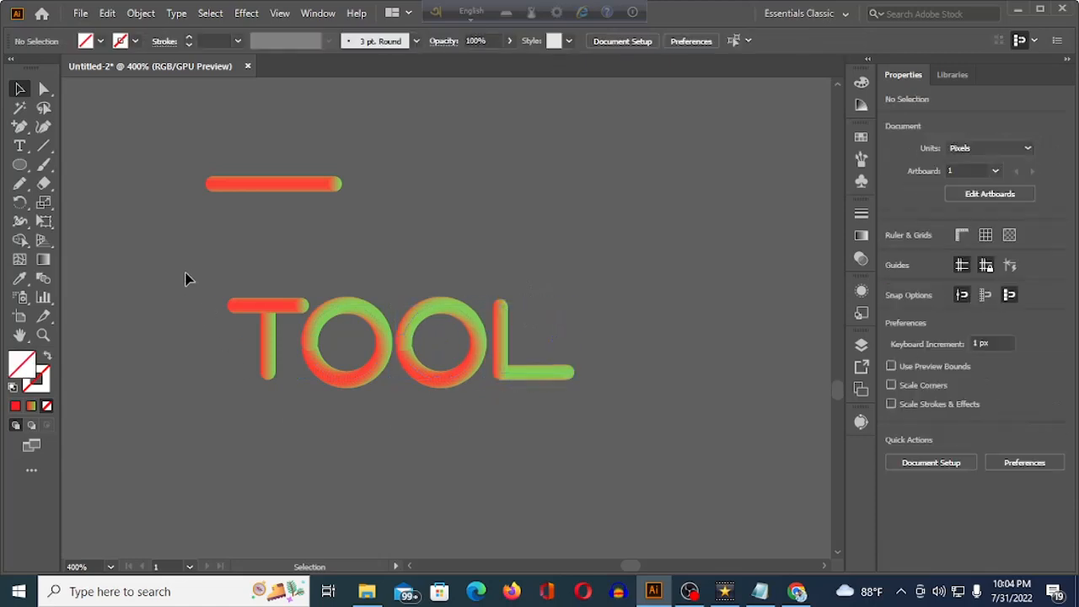
left_click_drag(187, 279, 572, 412)
key("a")
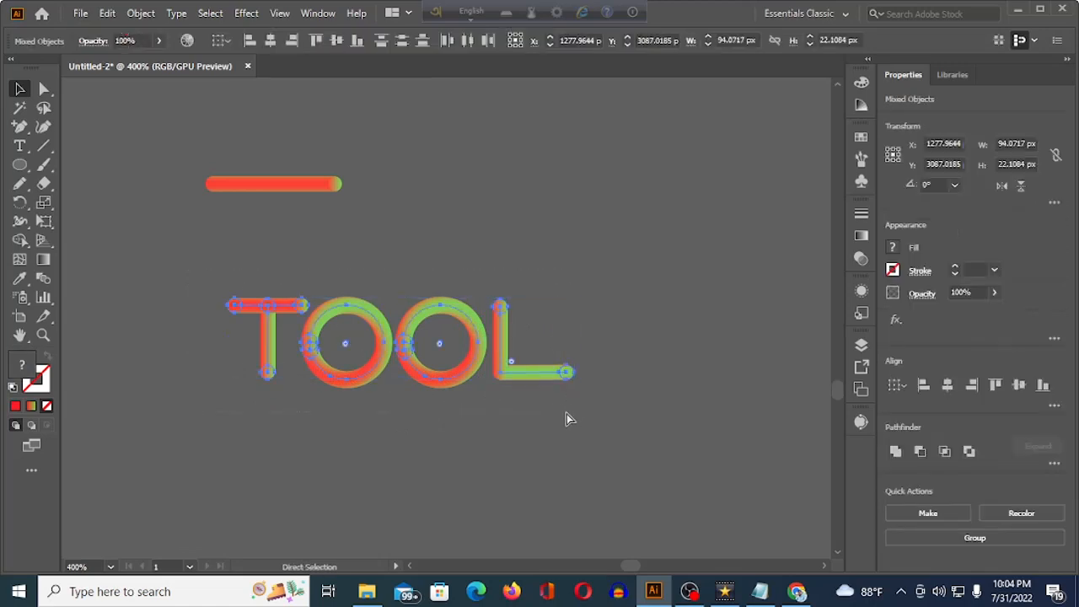
key("ctrl+g")
key("v")
scroll(249, 414, "down", 4)
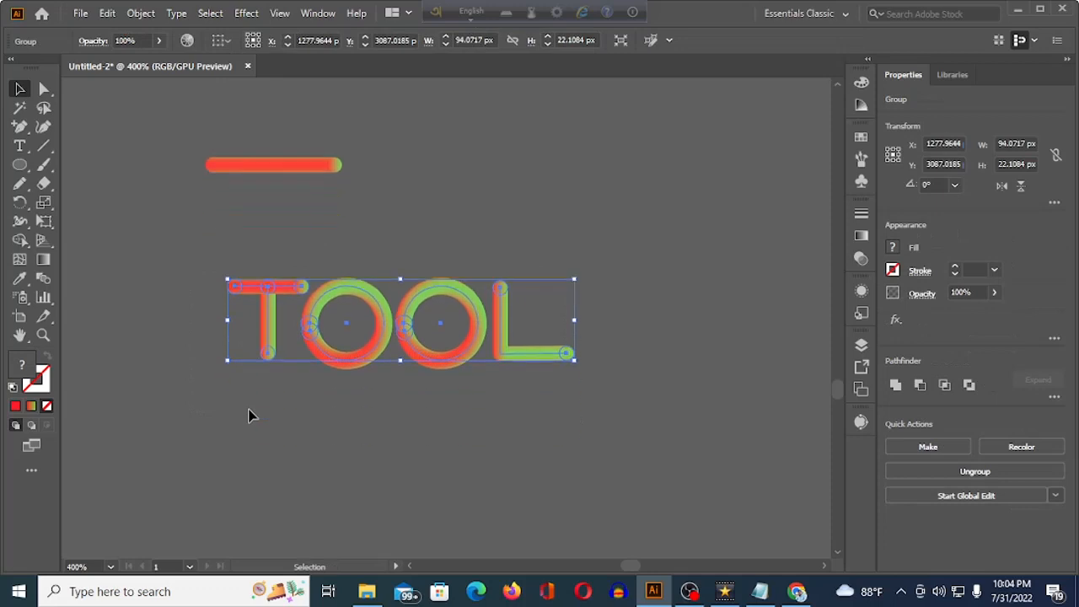
scroll(248, 415, "up", 2)
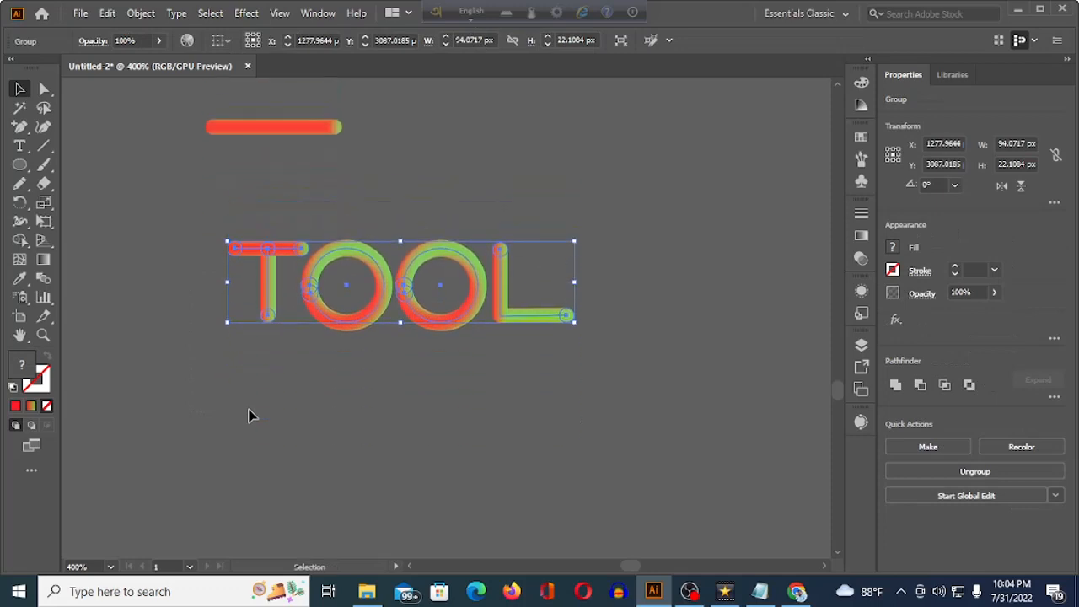